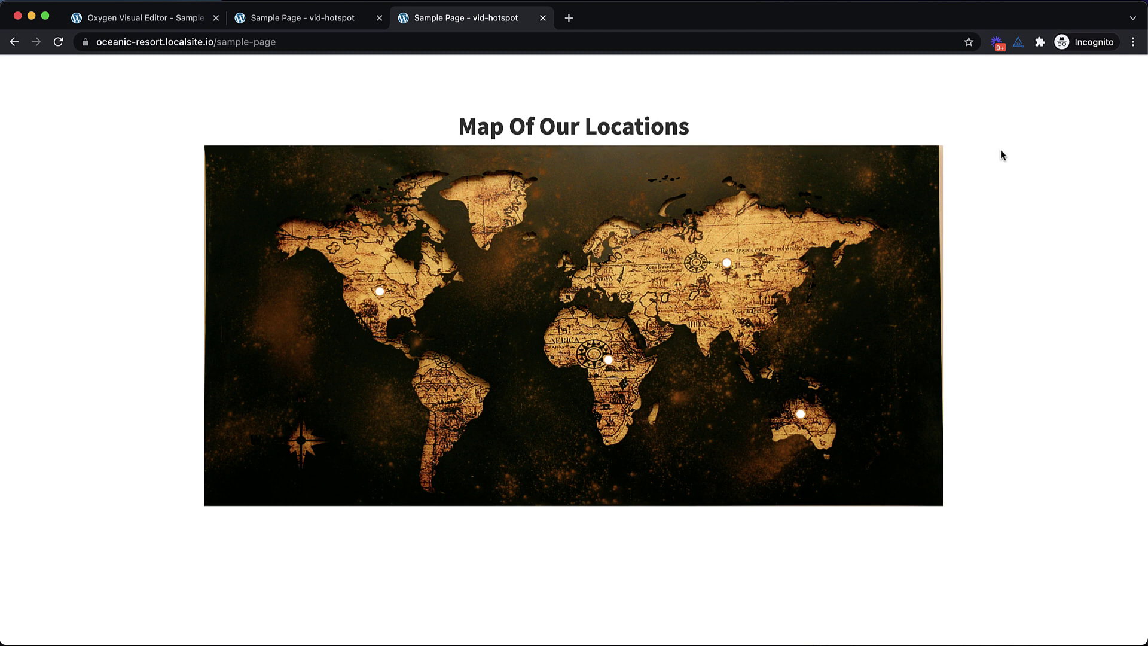
Preview the finished map's hotspot tooltips, using hover and keyboard focus
mouse_move(732, 264)
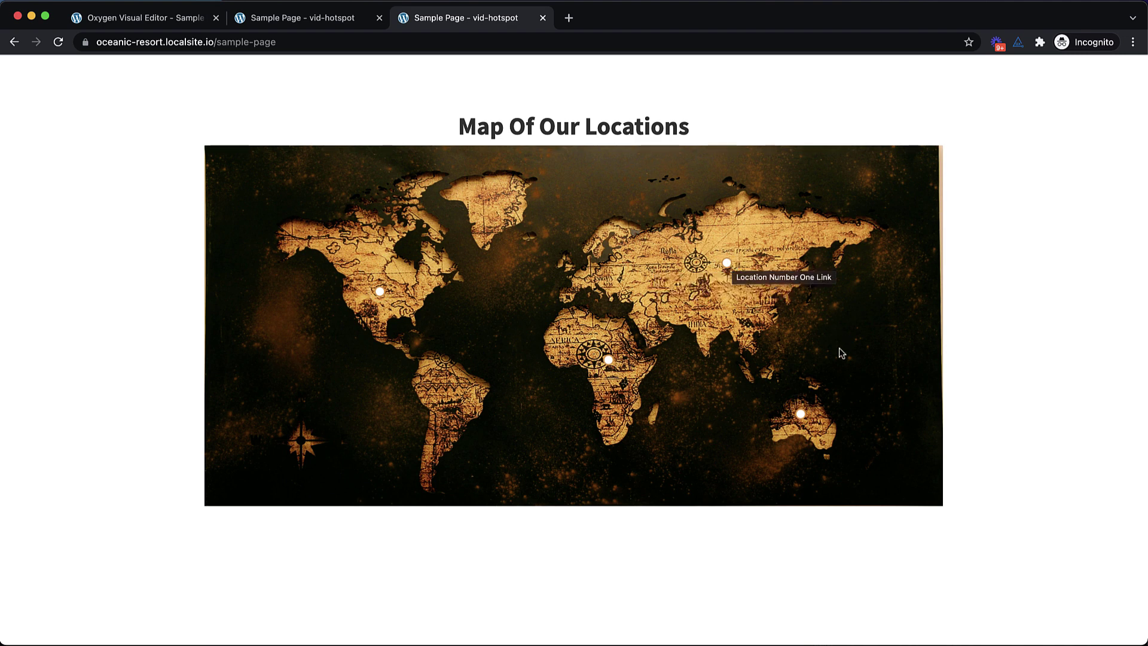
mouse_move(800, 413)
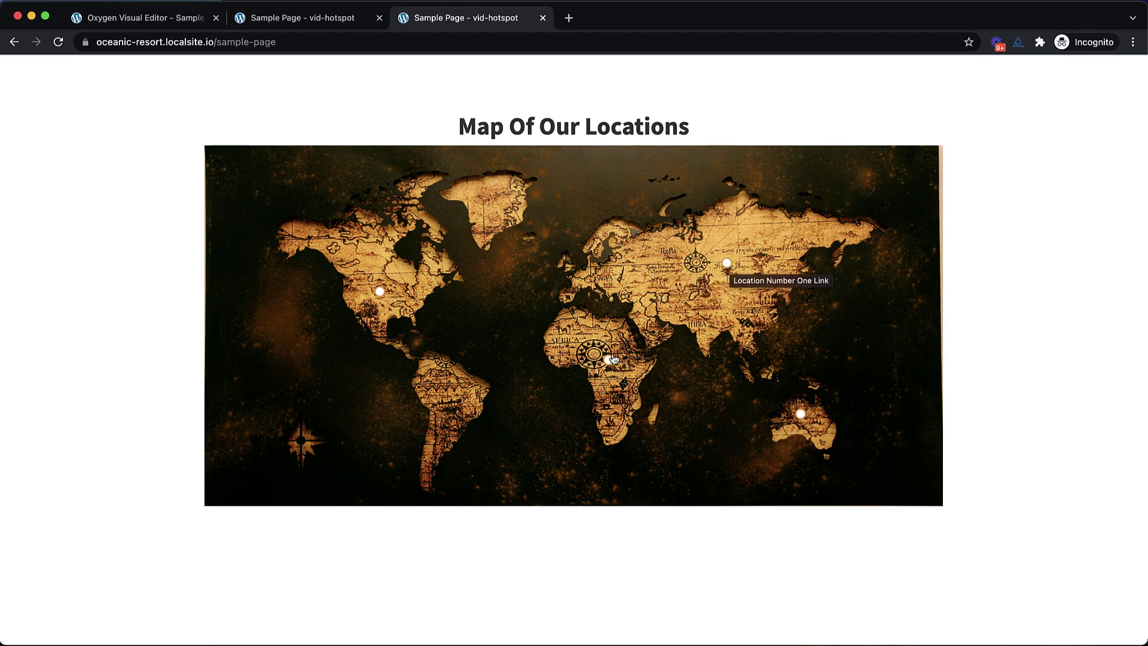
mouse_move(610, 362)
mouse_move(378, 298)
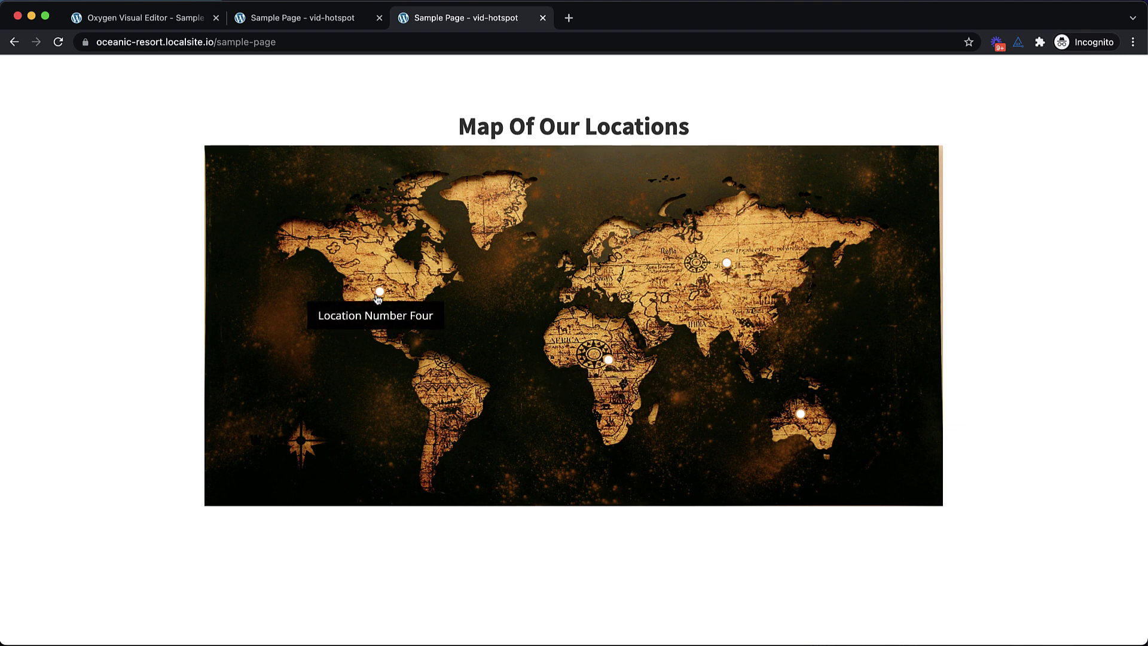
key(Tab)
key(Tab)
key(Tab)
key(Tab)
key(Tab)
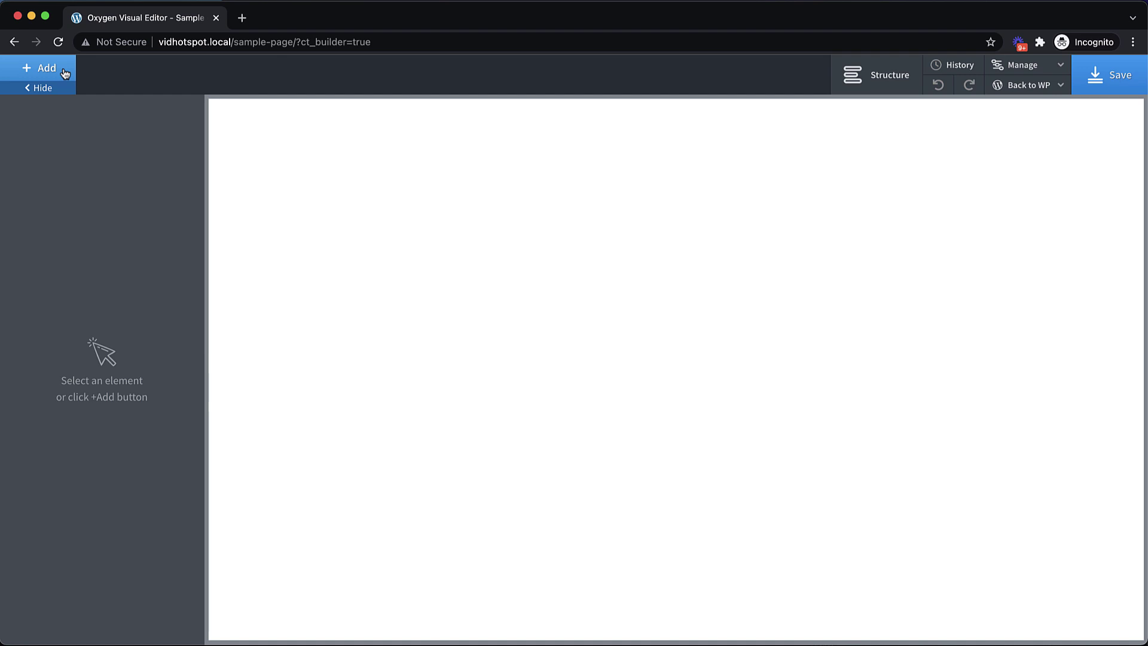
Add a new section and set its HTML tag to main
click(65, 74)
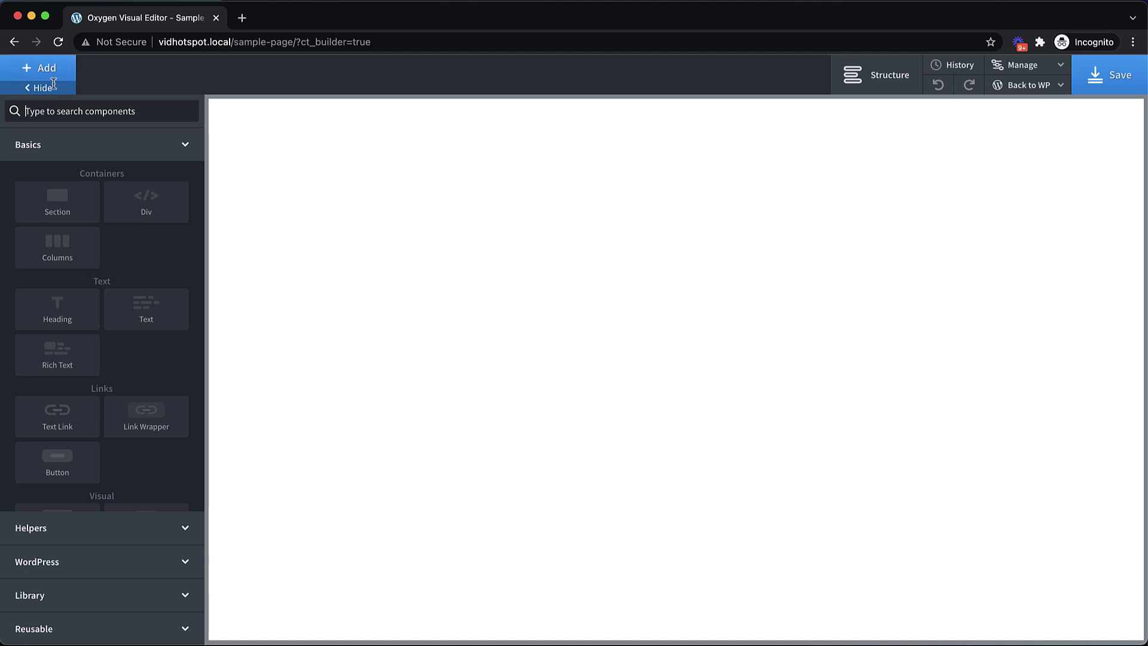
click(54, 205)
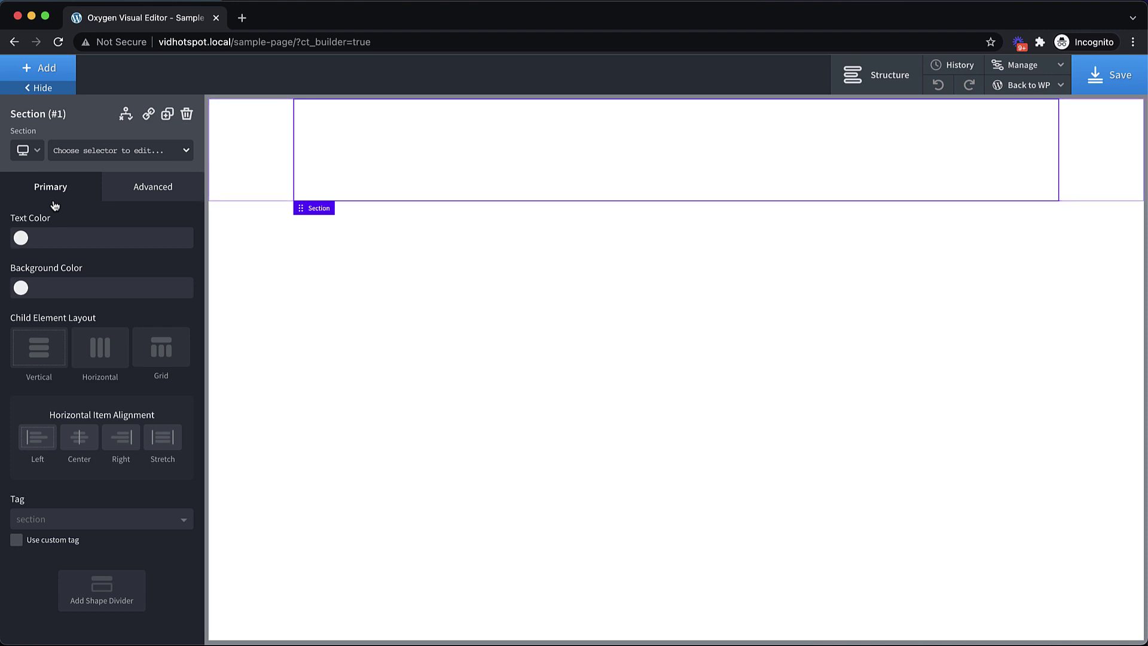
click(105, 518)
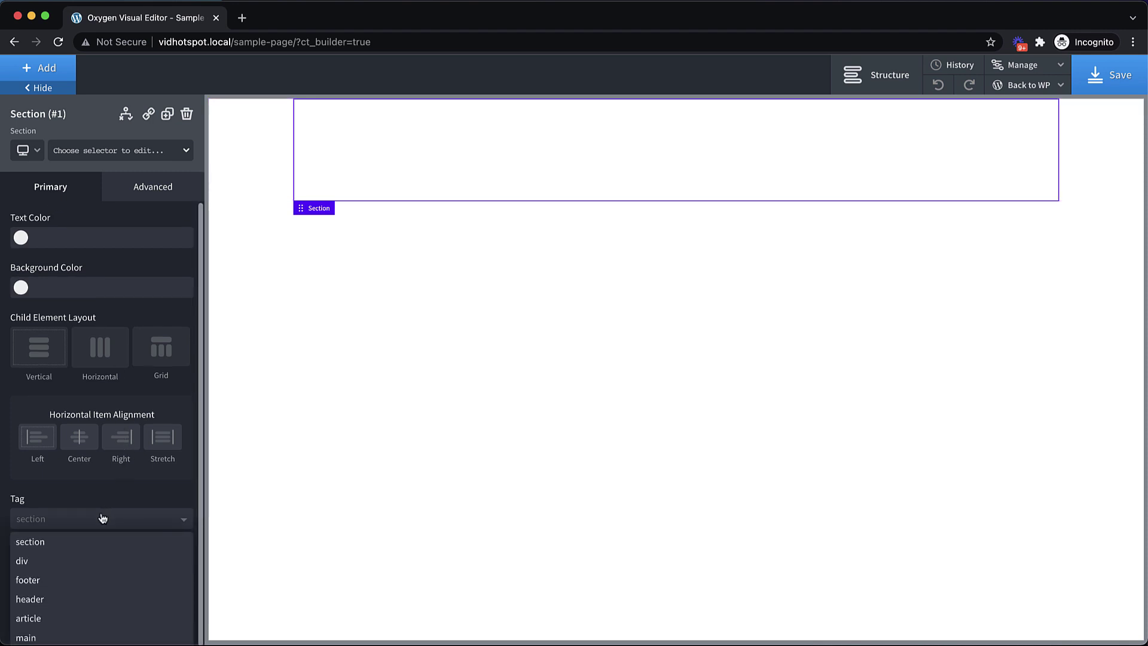
click(26, 638)
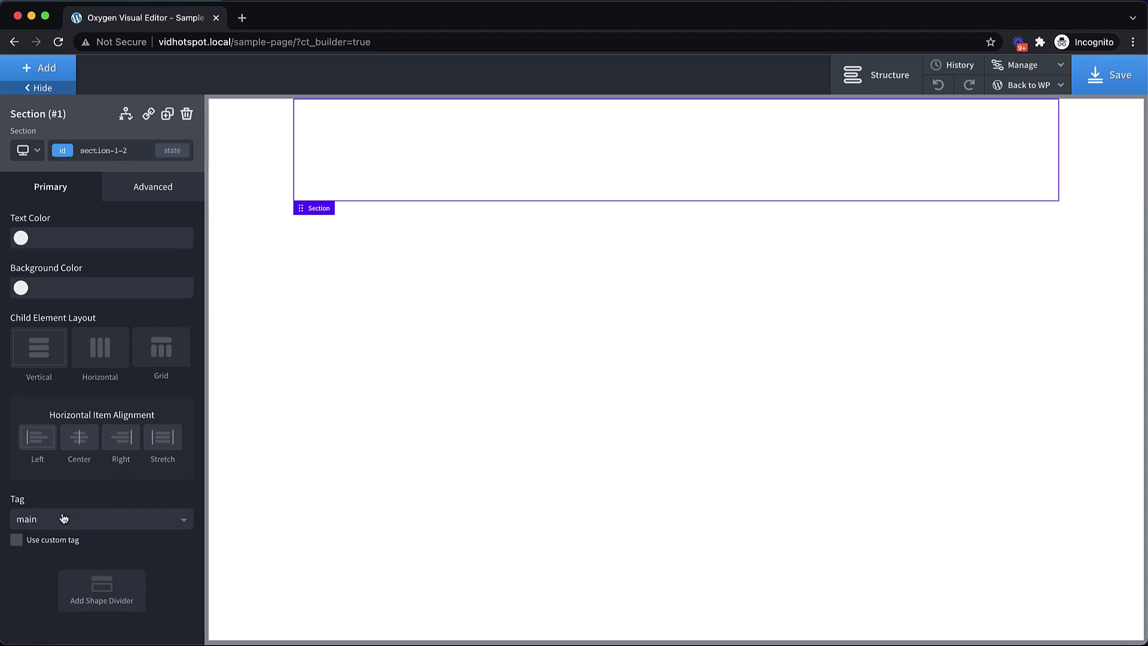
Add a heading reading 'Map Of Our Locations' and centre the section's content
click(52, 69)
click(57, 305)
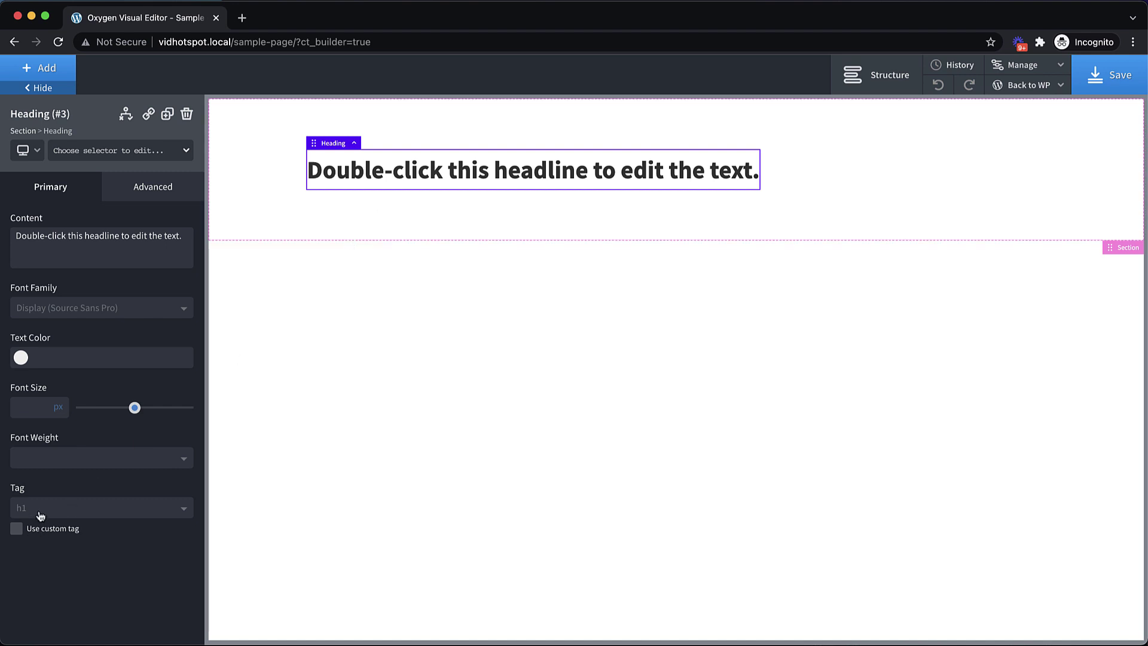
double_click(450, 170)
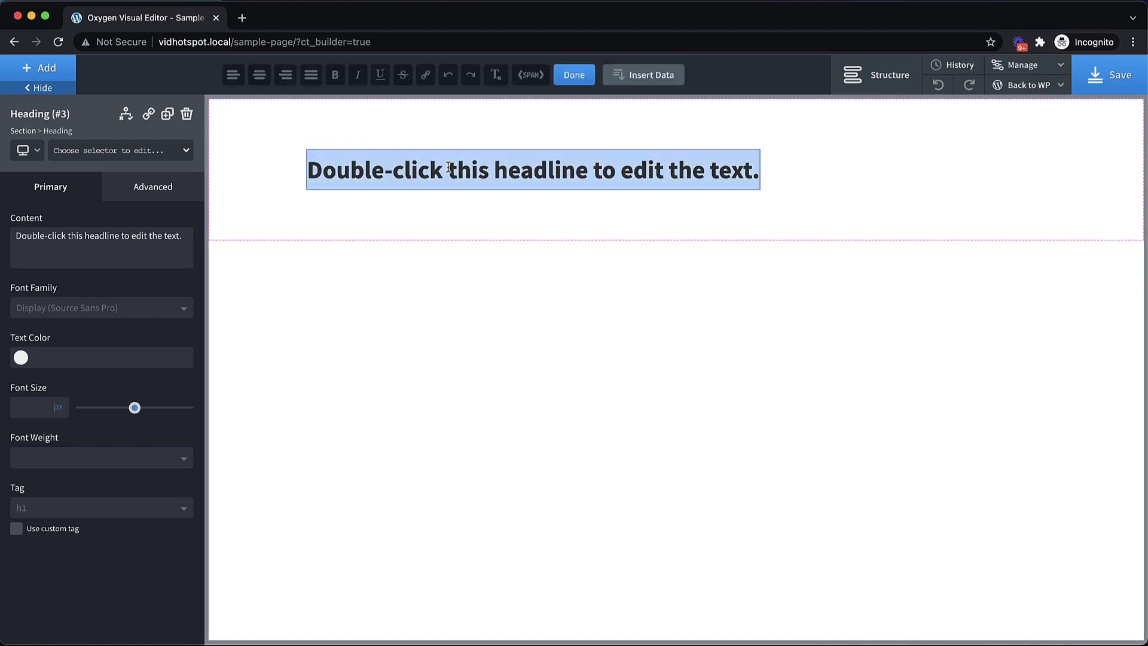
text(Map Of O)
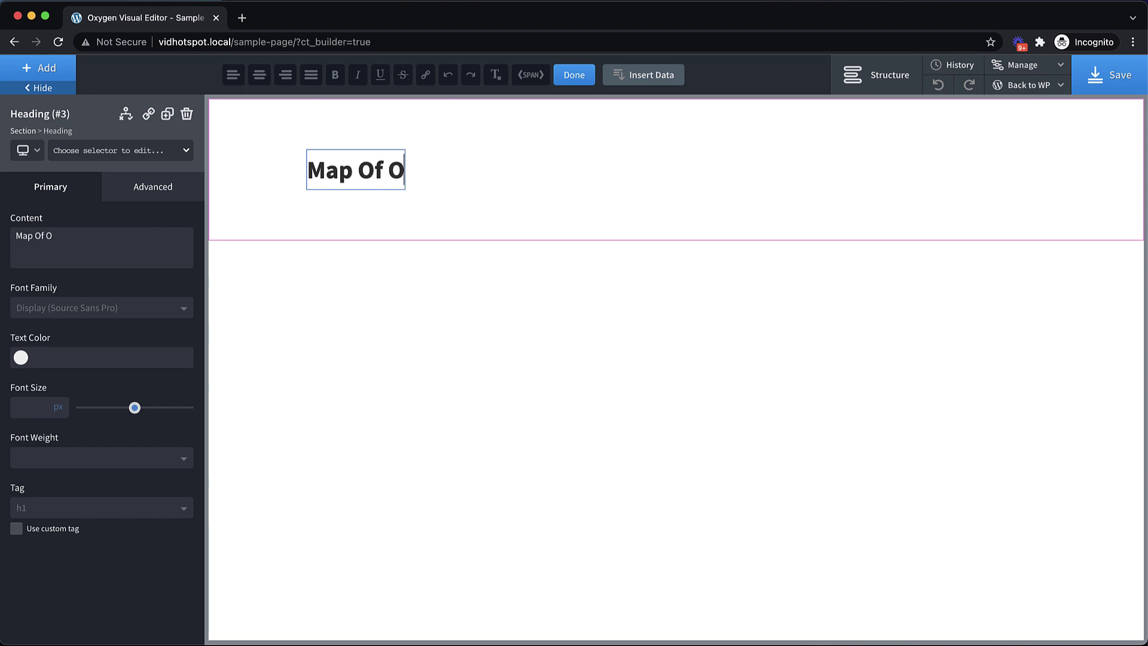
text(ur Locations)
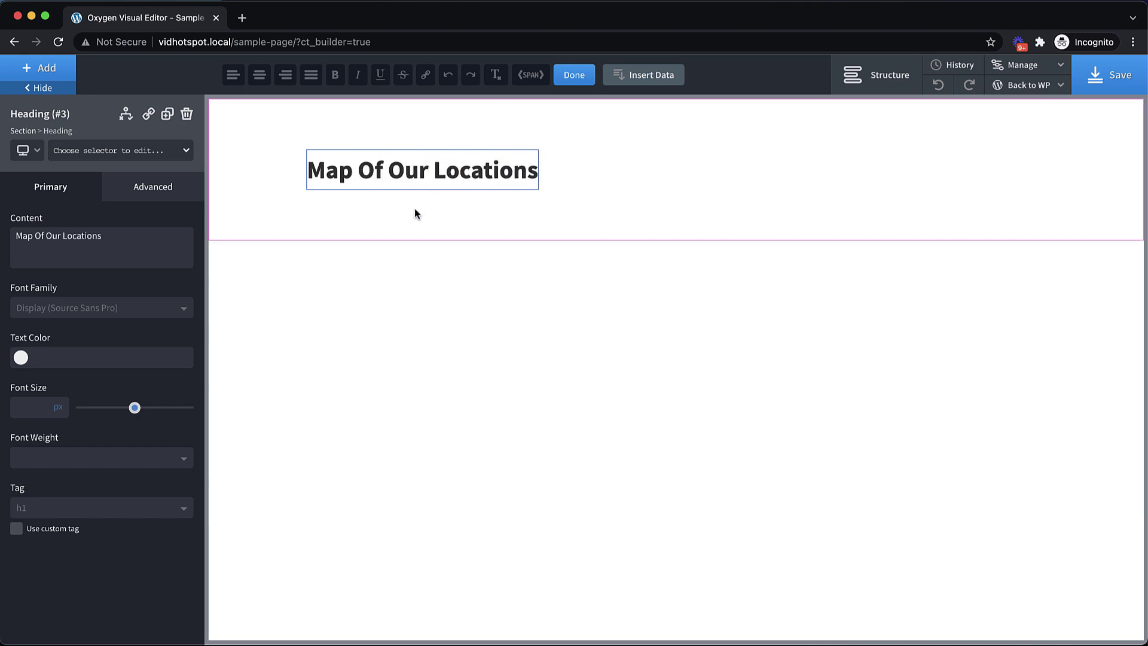
click(415, 215)
click(84, 436)
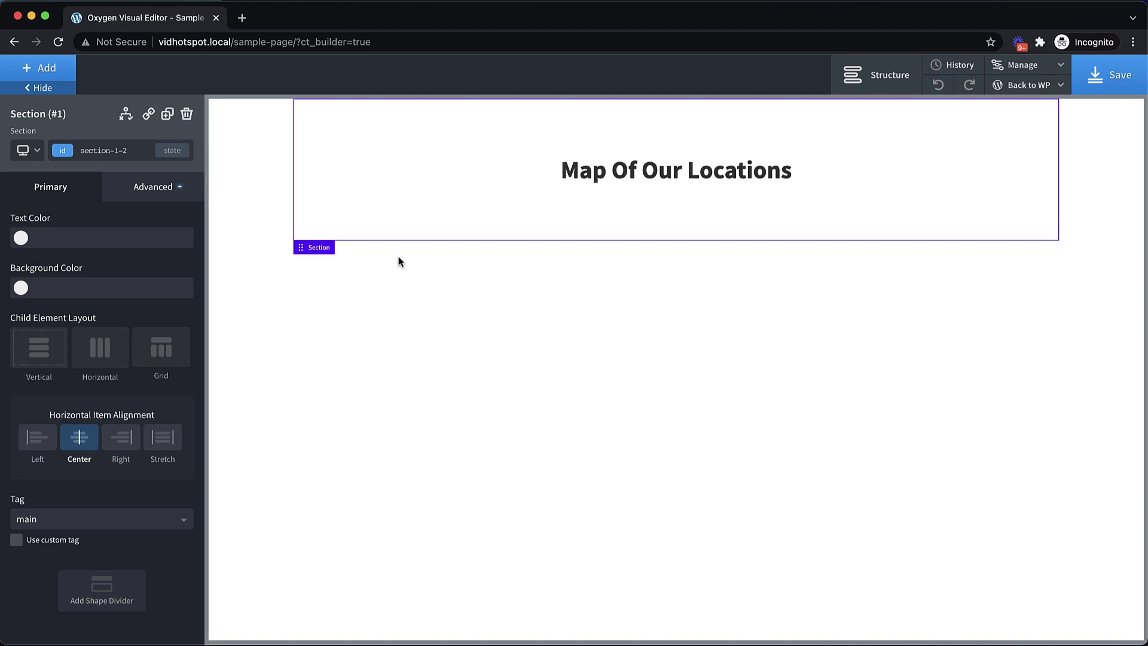
Add a div inside the section and give it the class hotspots
click(61, 71)
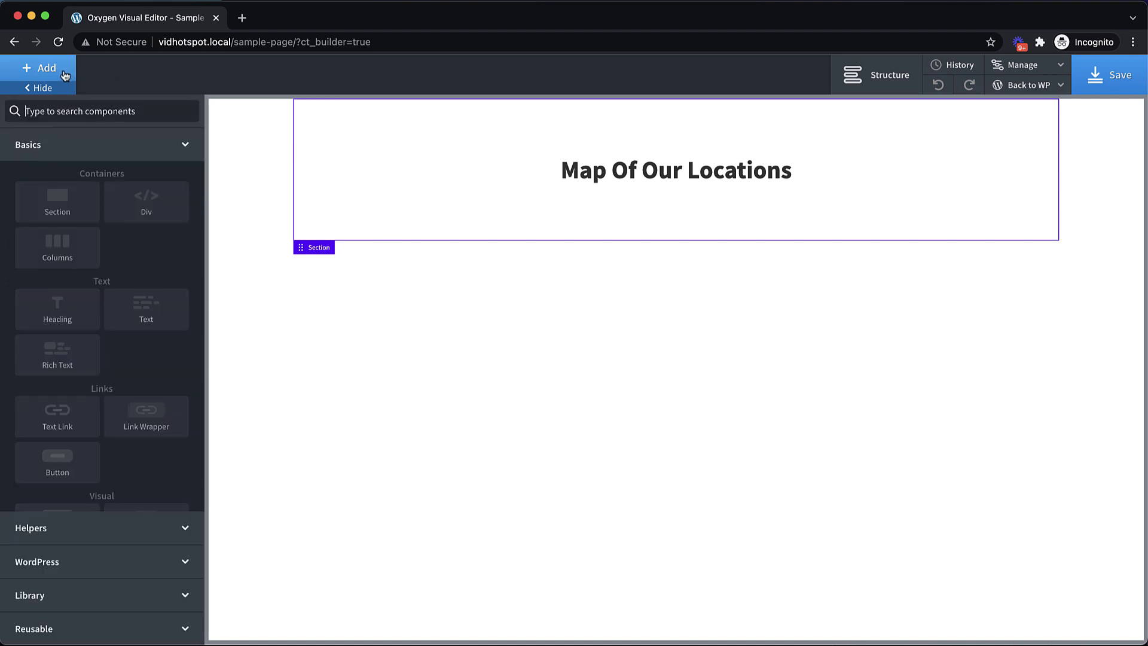
click(167, 206)
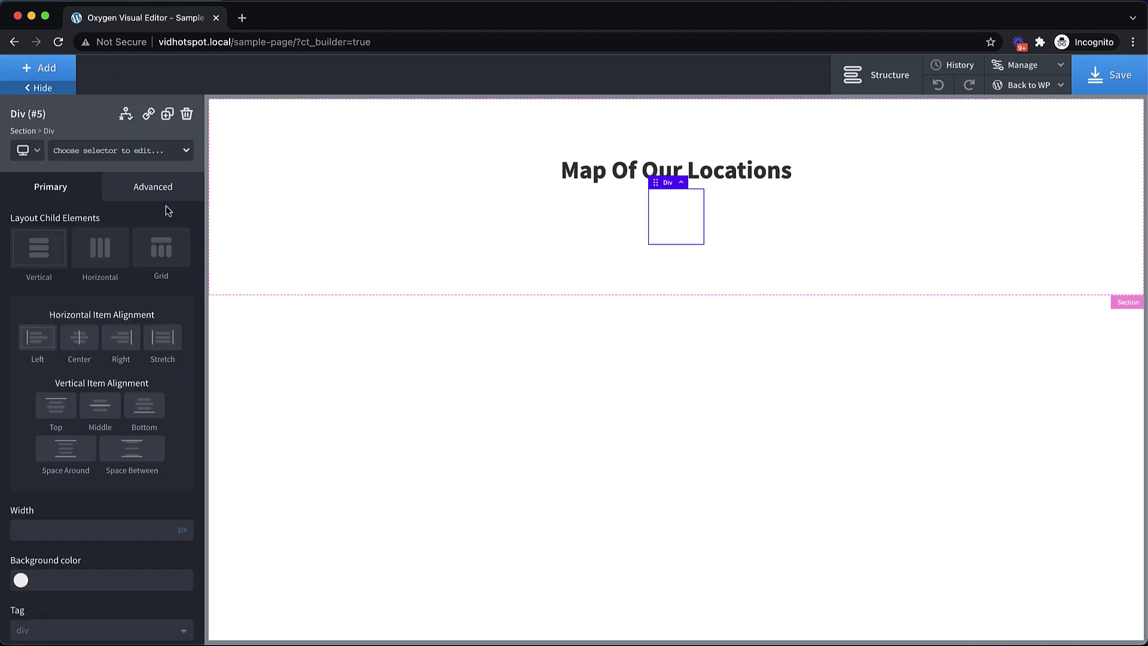
click(137, 151)
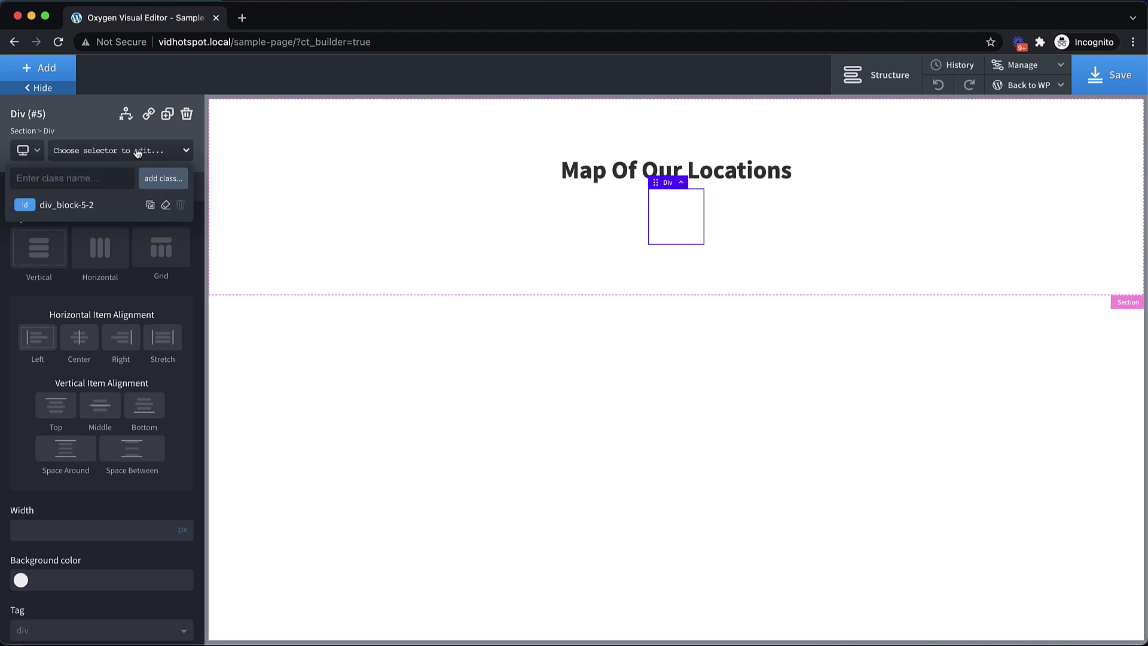
text(hotspots)
key(Return)
Set the hotspots class's layout position to relative
click(156, 187)
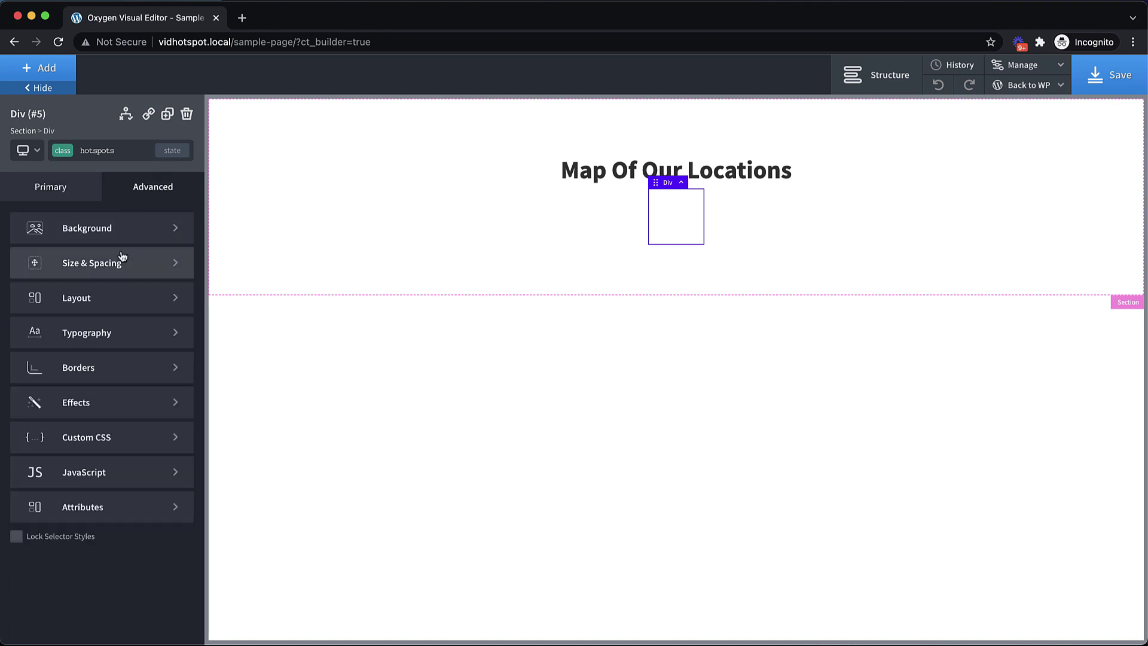
click(127, 298)
scroll(127, 304, down, 3)
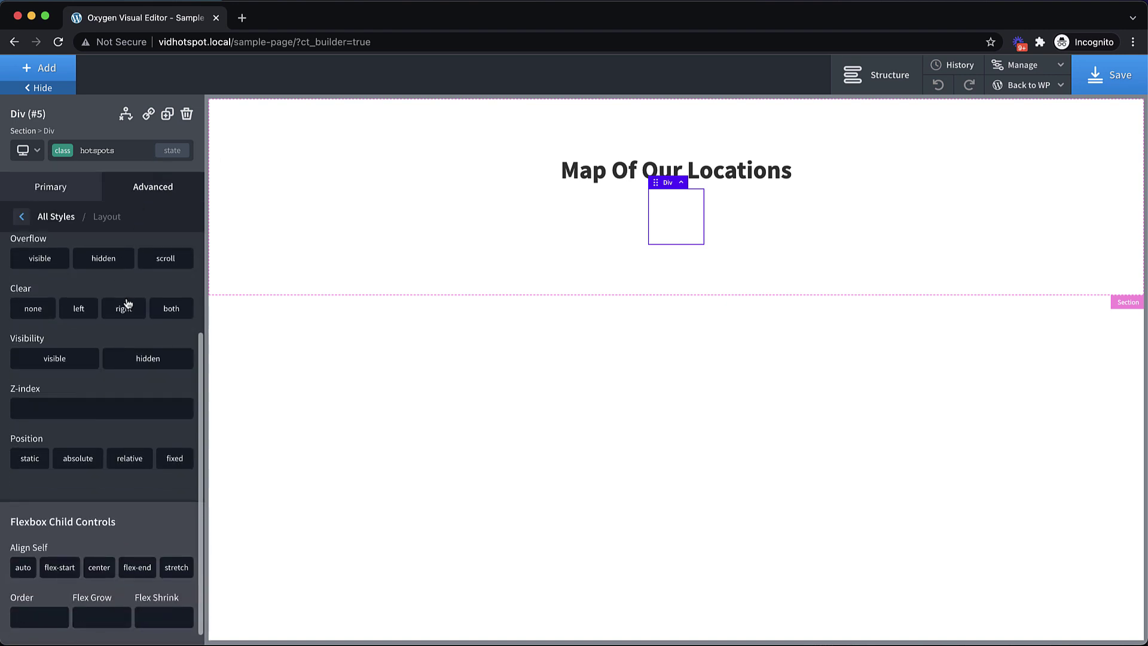
click(130, 461)
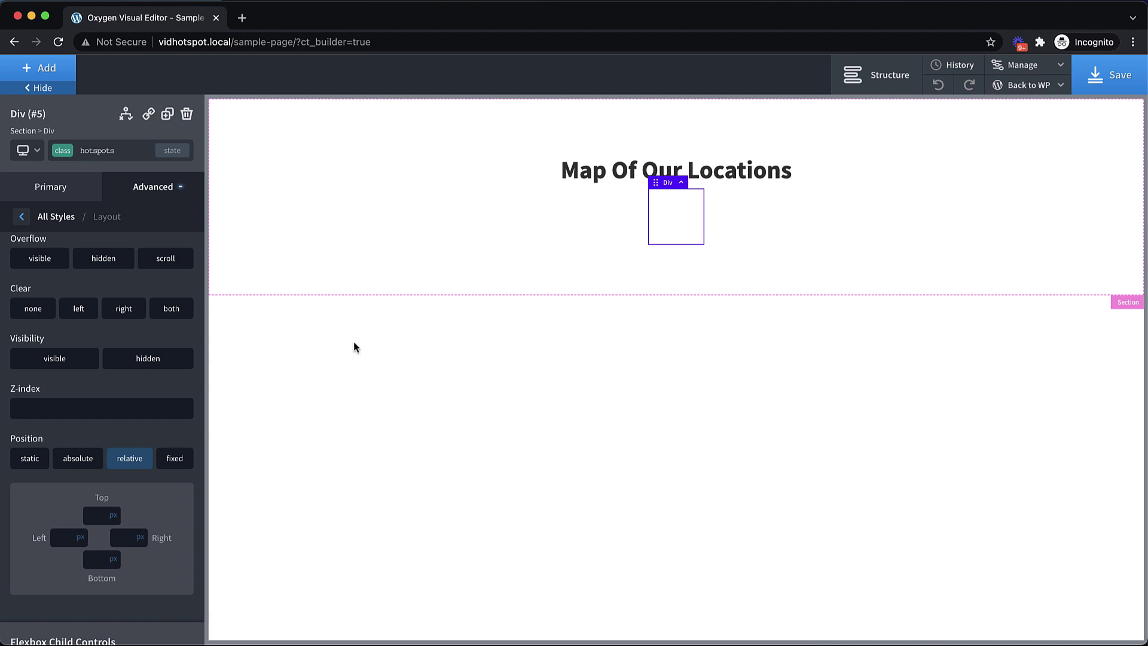
Add an Image element and upload the world map photo as its source
click(42, 69)
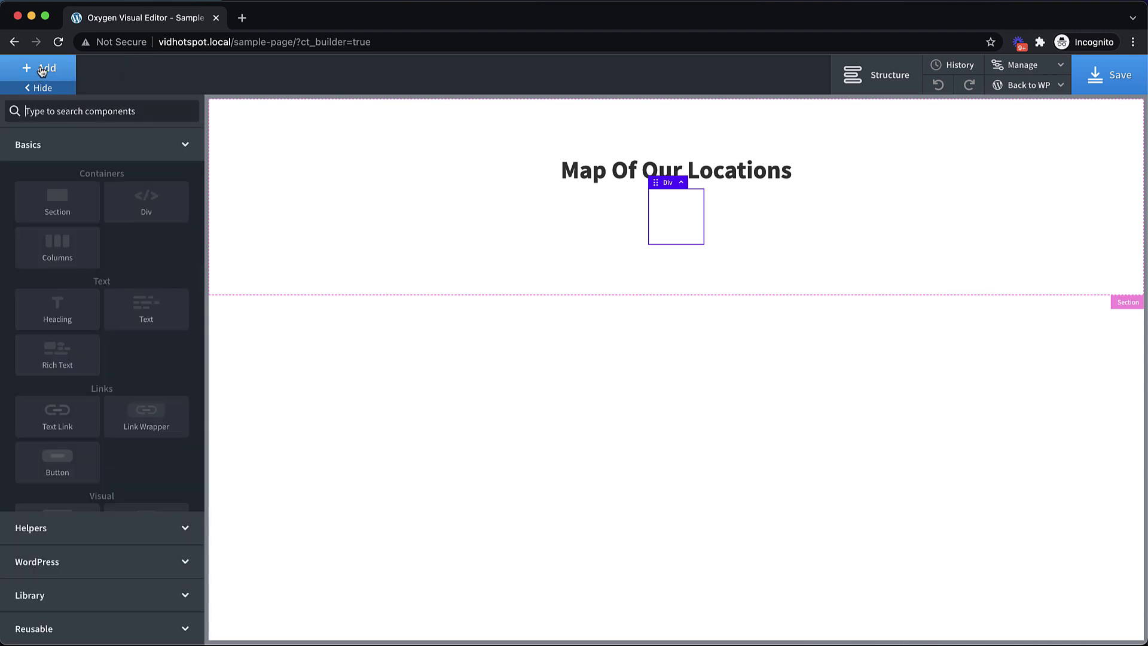
text(image)
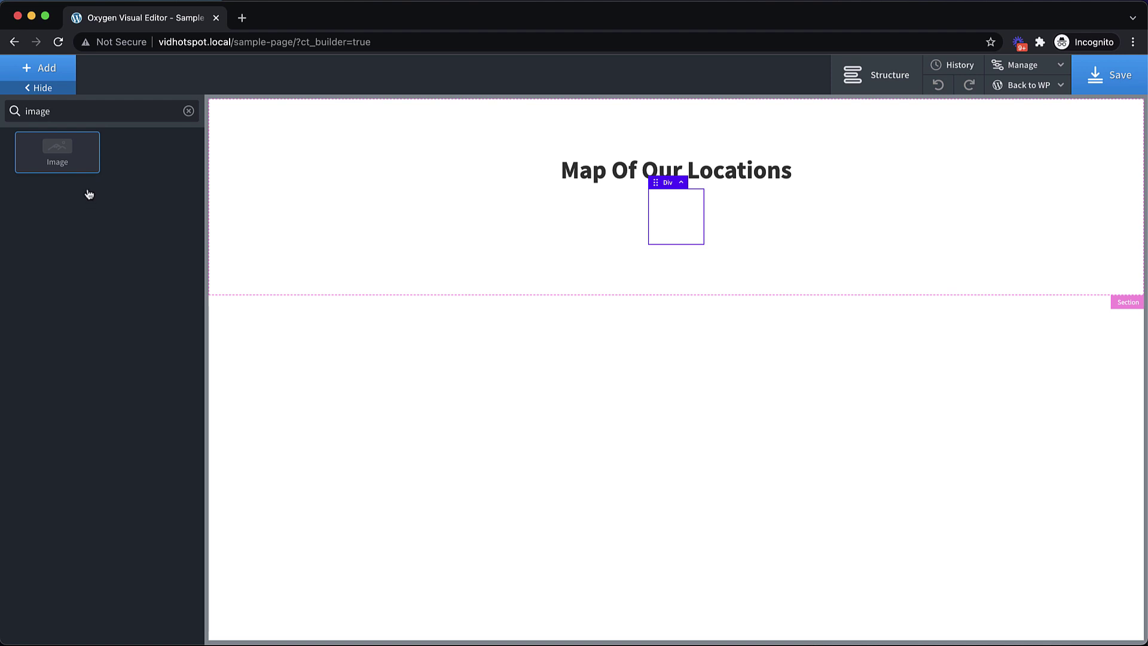
click(83, 152)
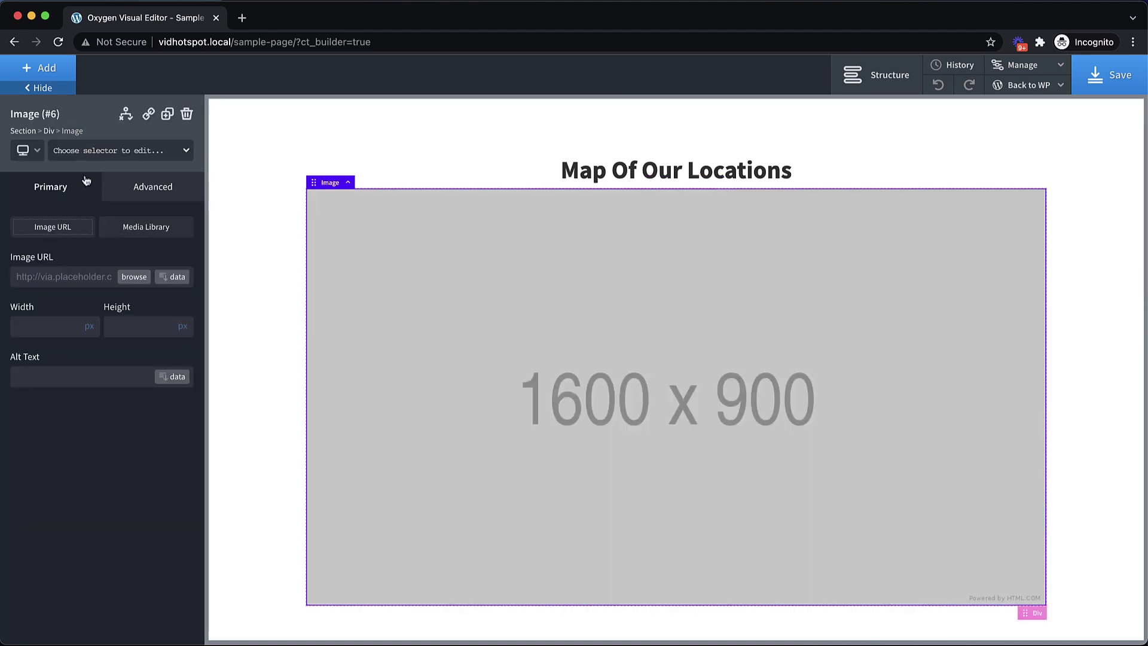
click(142, 277)
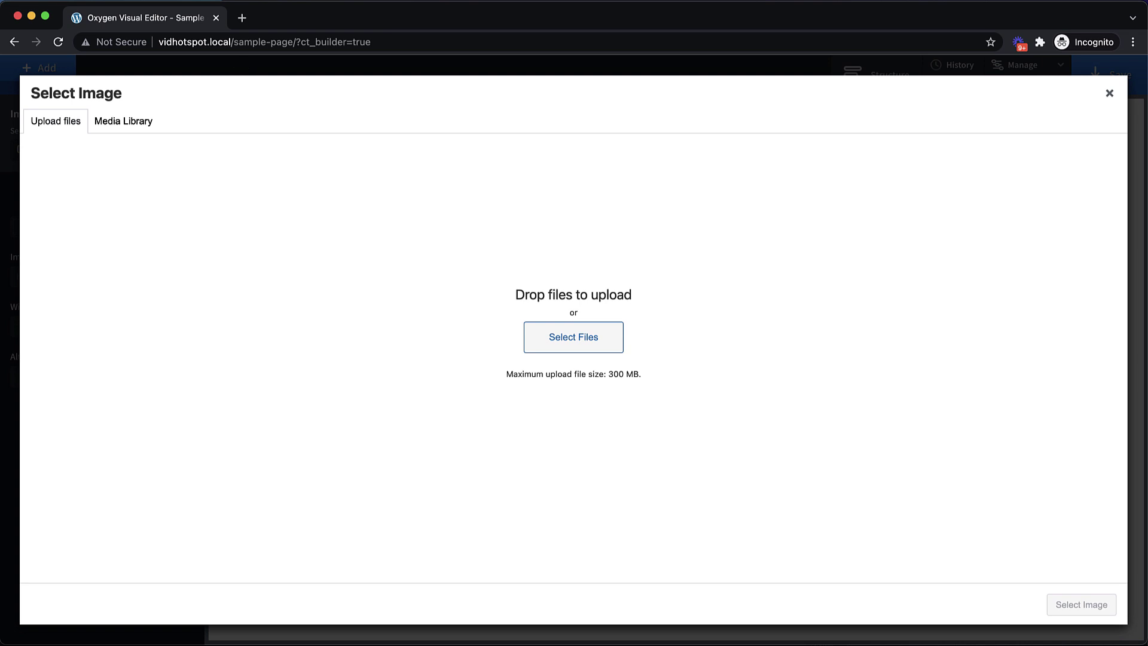
drag(308, 26, 437, 276)
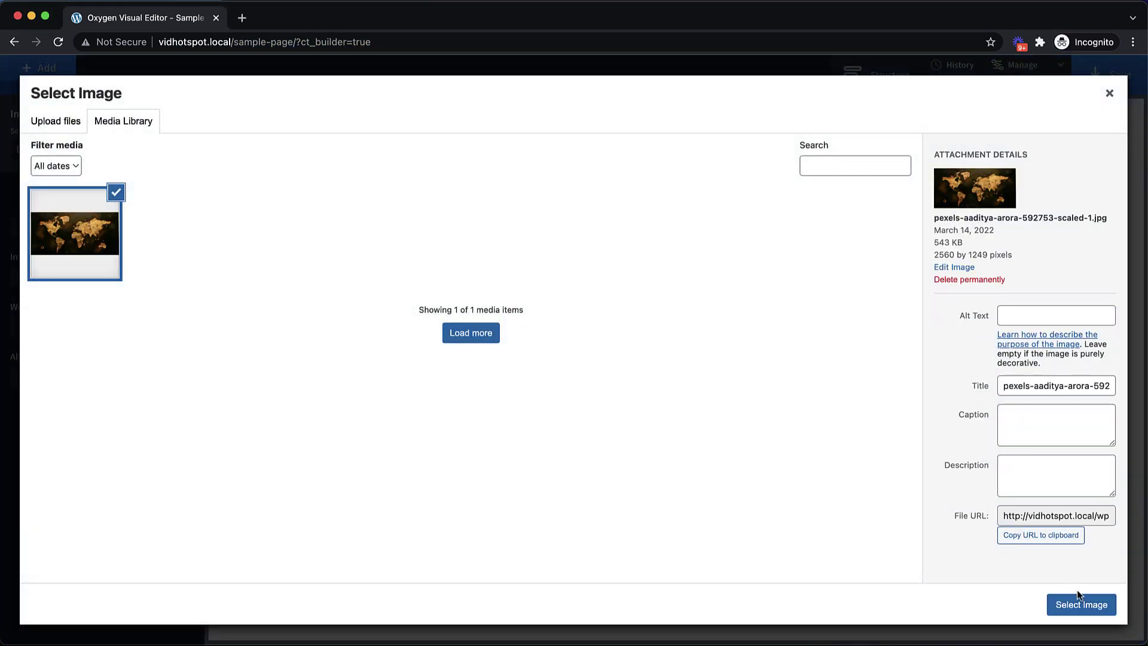
click(1086, 607)
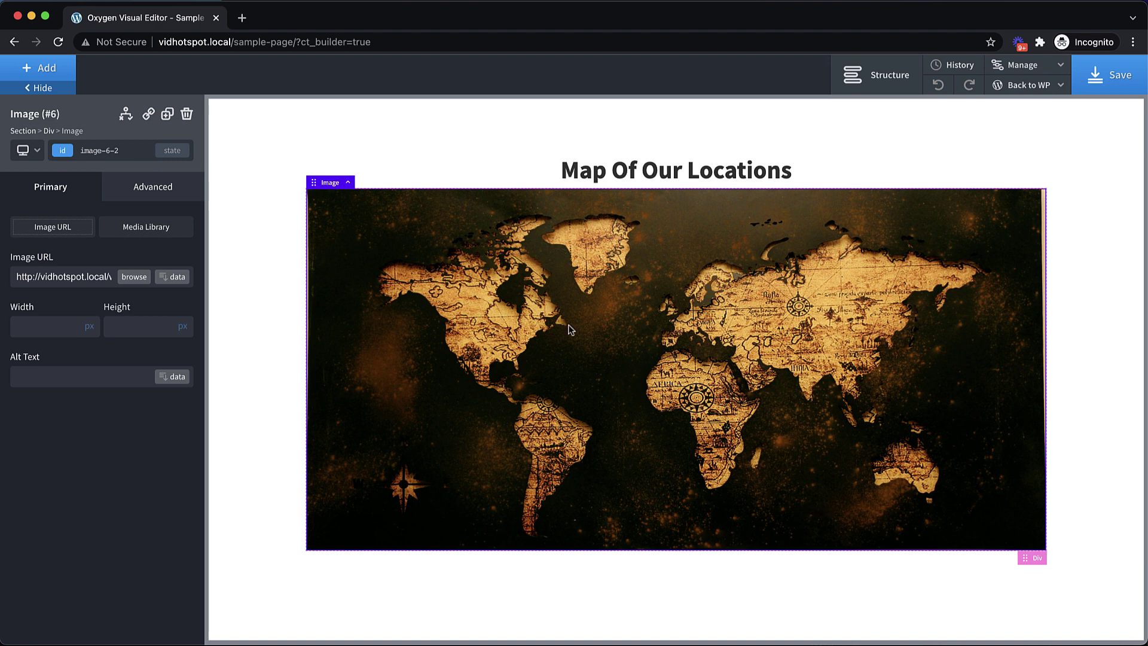
Set the image alt text to 'Map of our locations throughout the world'
click(94, 377)
text(Map)
key(BackSpace)
key(BackSpace)
key(BackSpace)
text(Map of our locations)
text( throughout the world)
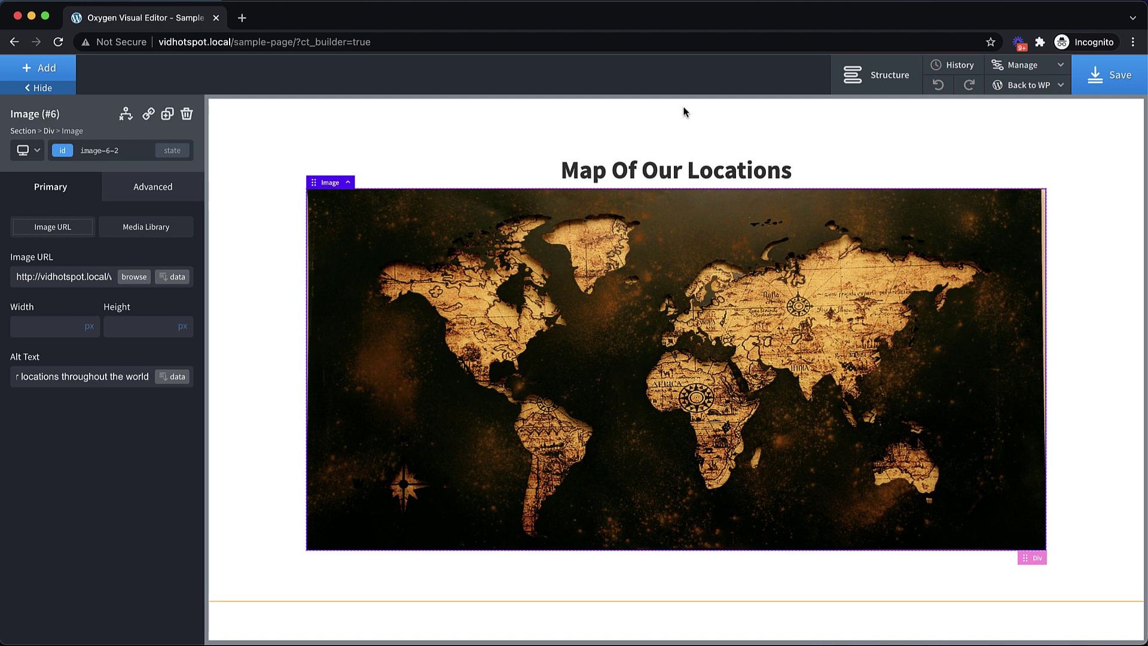
click(119, 397)
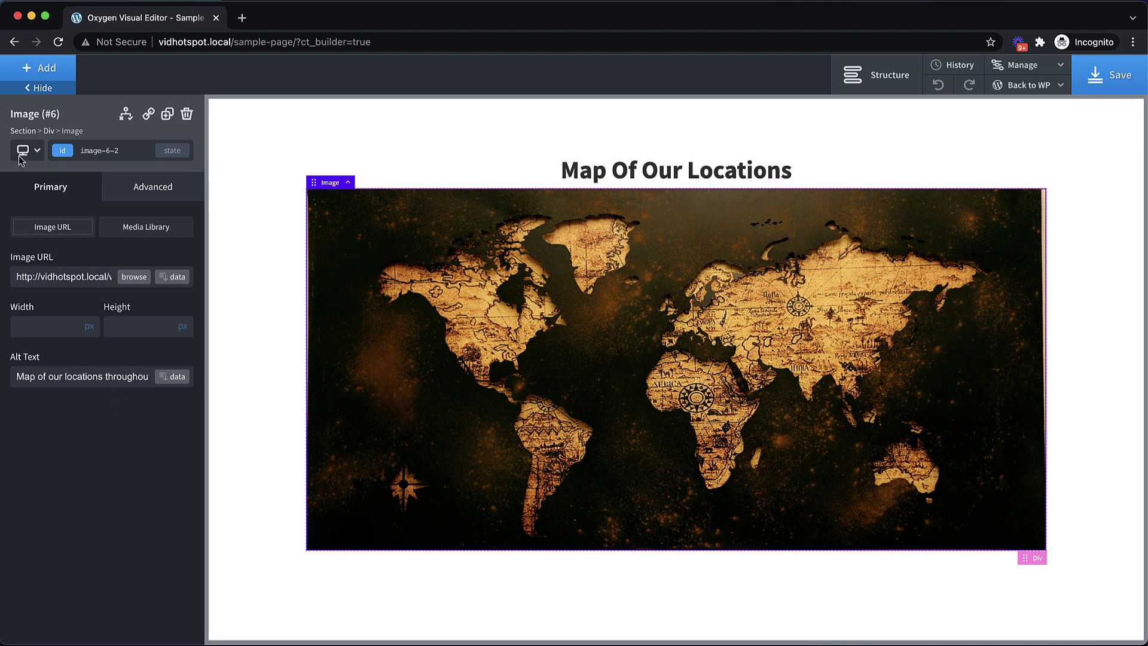
Add a Link Wrapper below the map with the class hotspots__marker
click(43, 68)
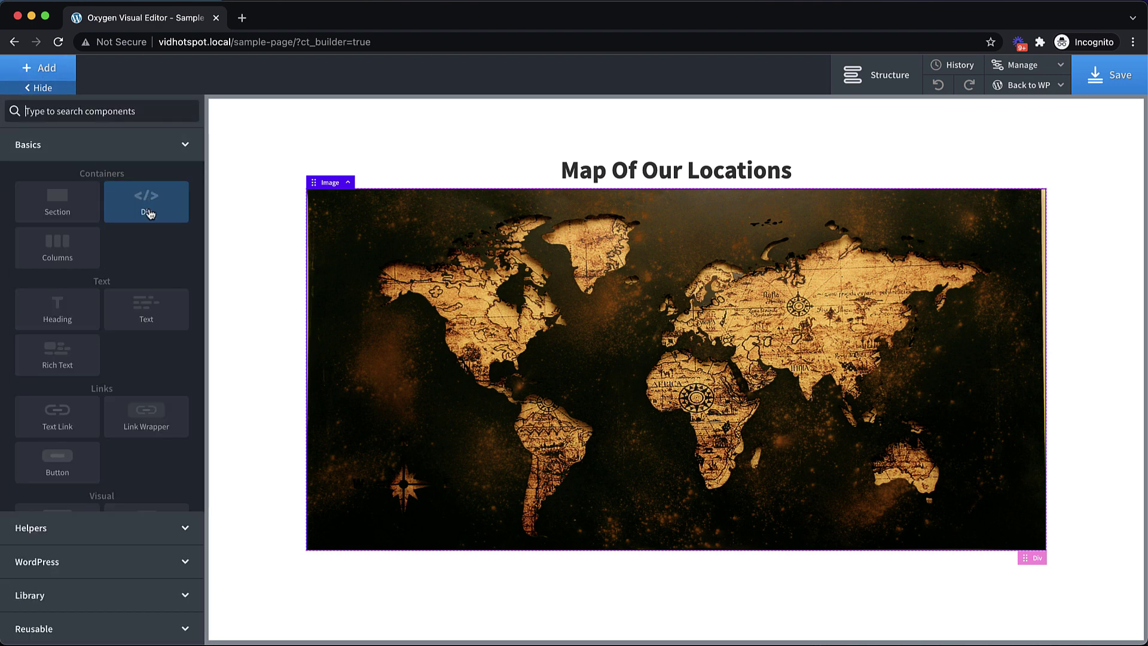
text(link)
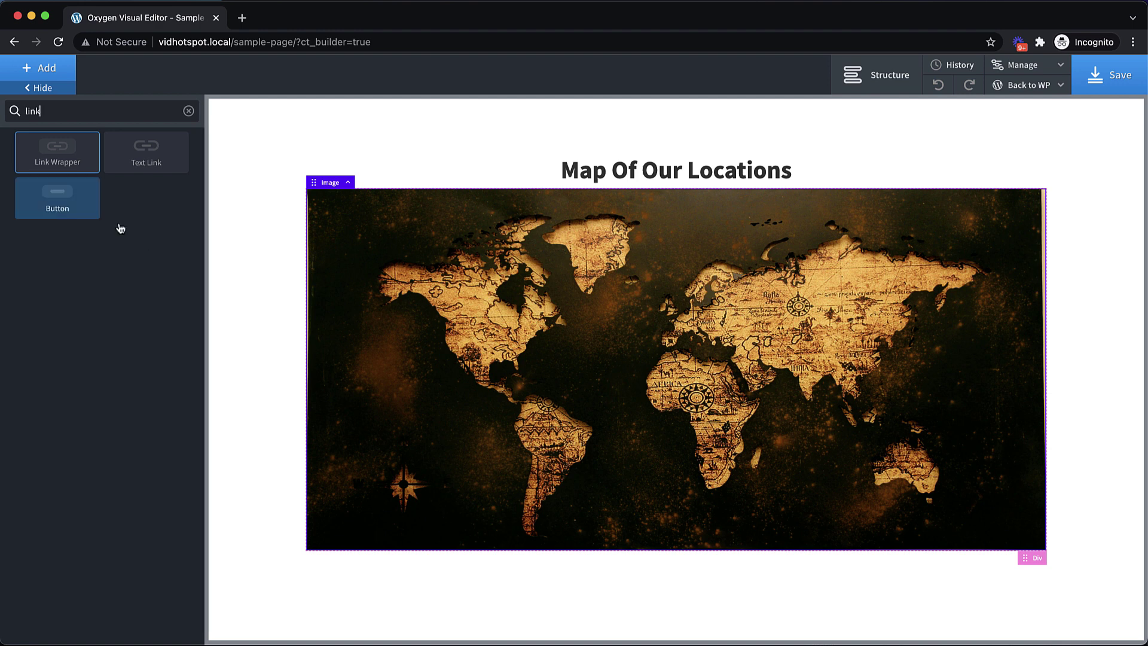
click(69, 150)
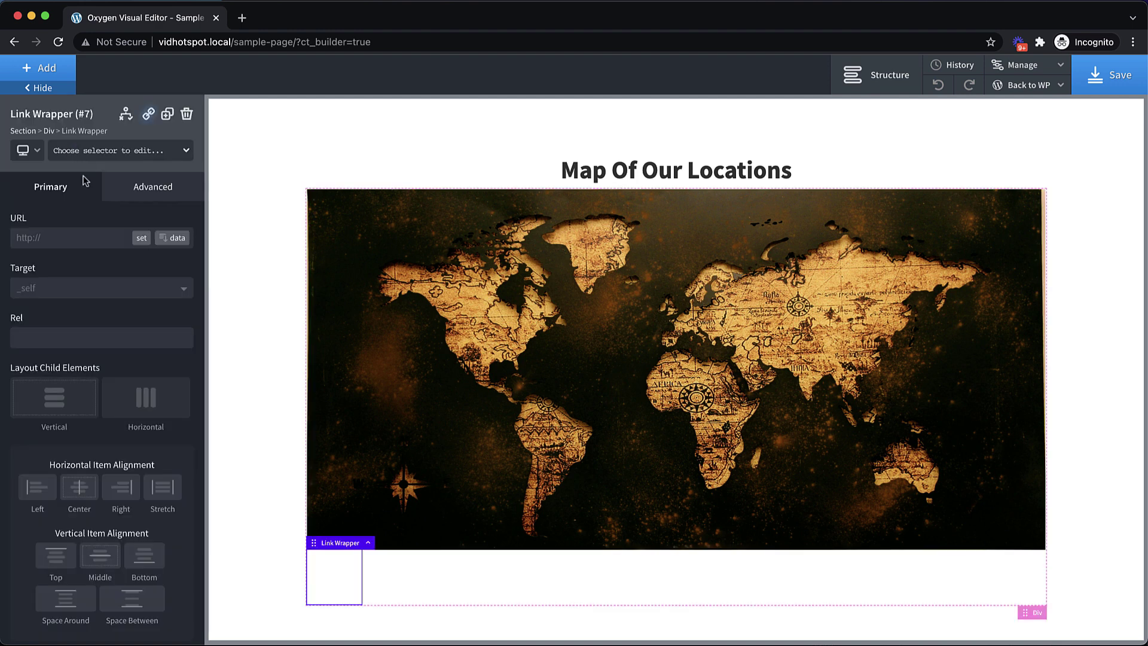
click(96, 150)
text(hots)
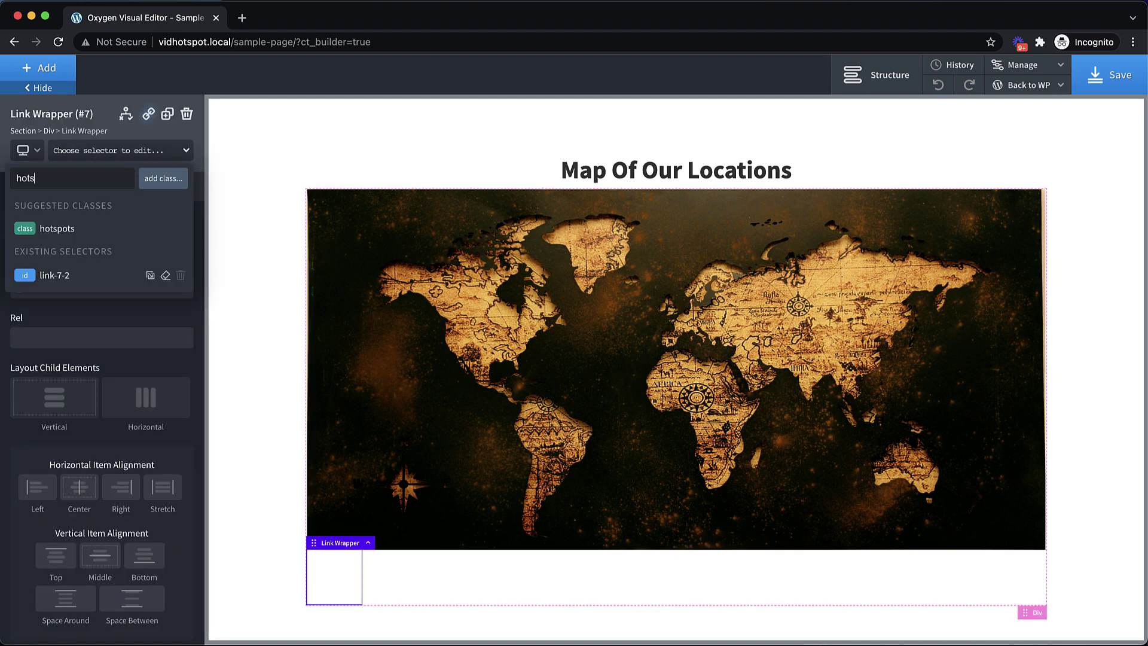
text(pots__marker)
key(Return)
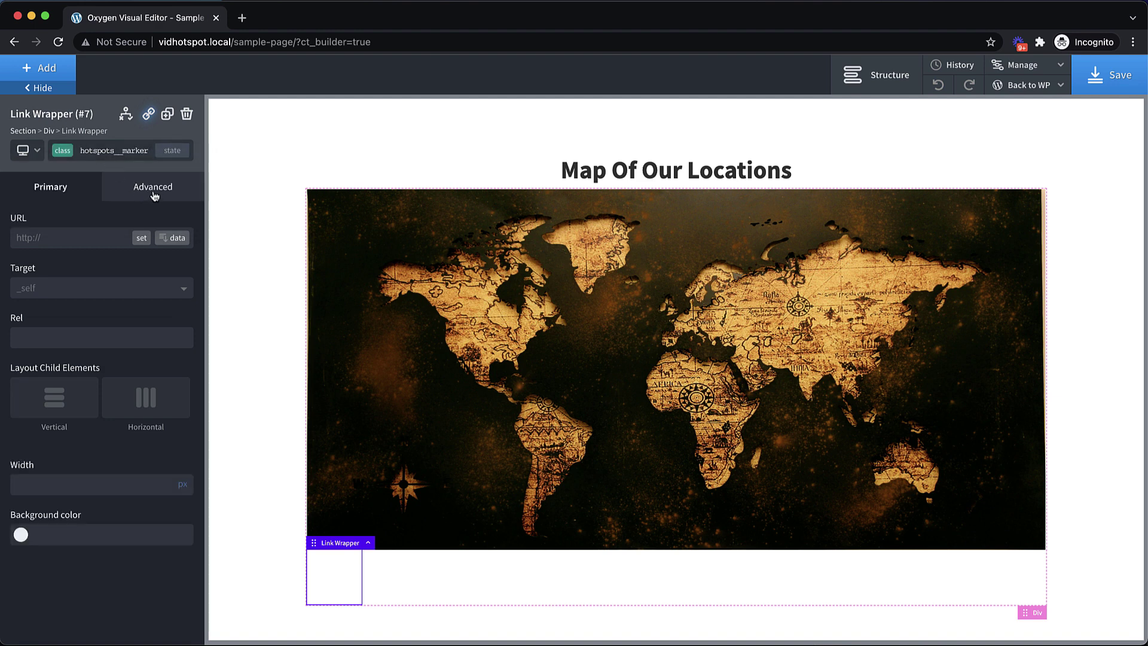
Set the marker's width and height to 16 under Size & Spacing
click(153, 188)
click(126, 261)
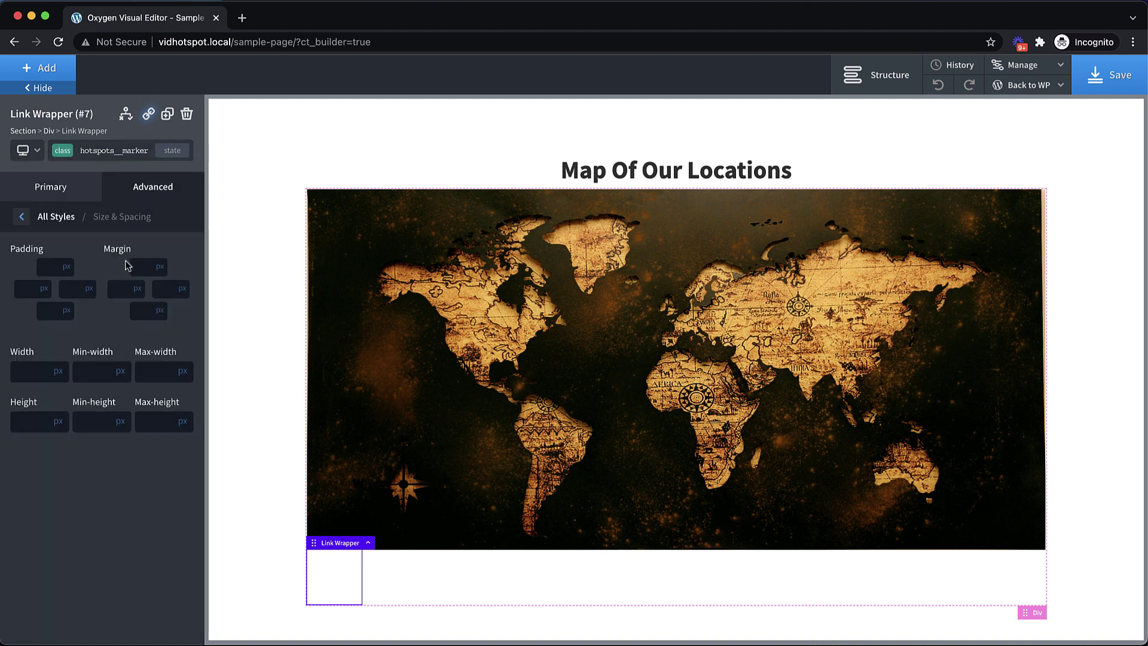
click(35, 371)
text(16)
click(19, 423)
text(16)
Add custom CSS min-width: 0px !important and min-height: 0px !important to the marker
click(148, 188)
click(73, 437)
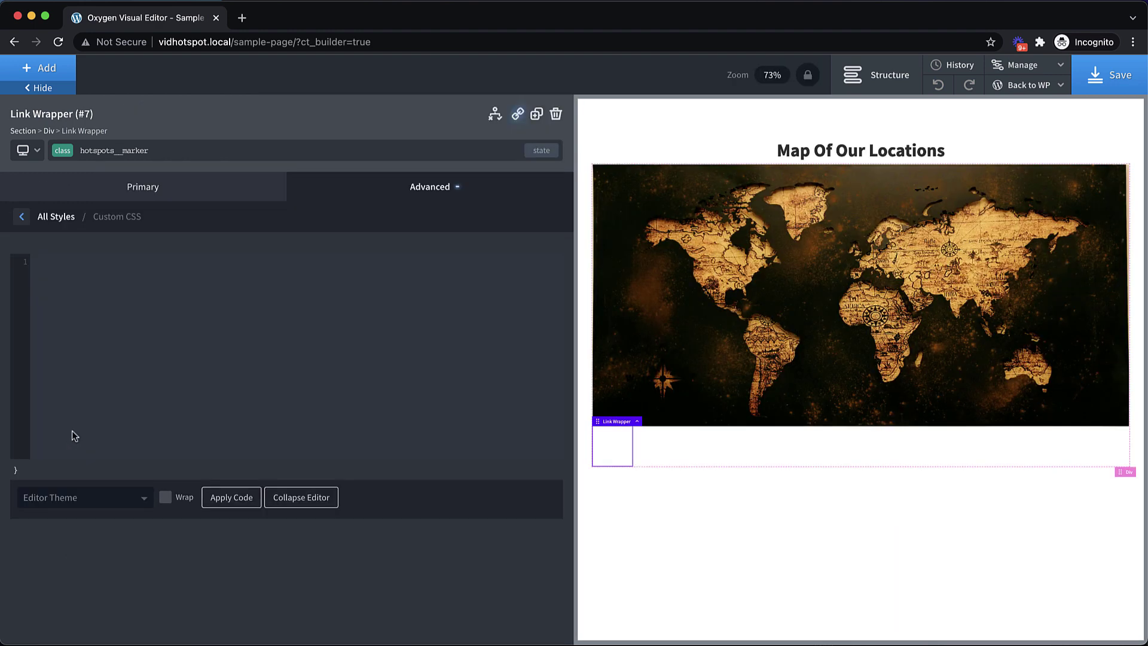
text(min-)
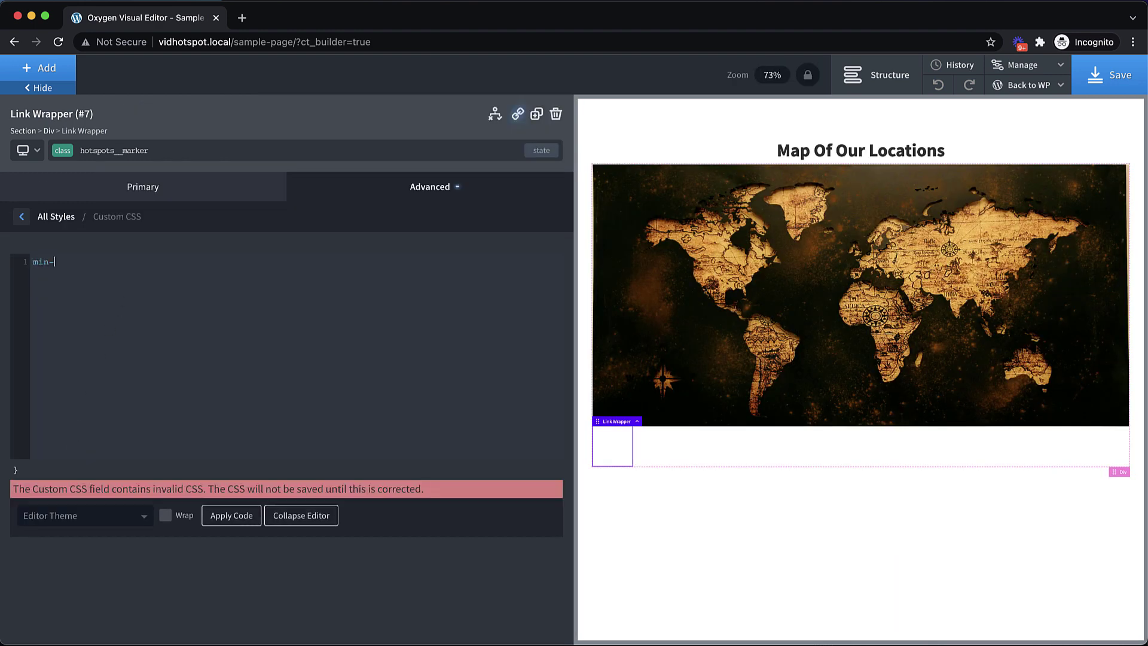
text(width: 0px !i)
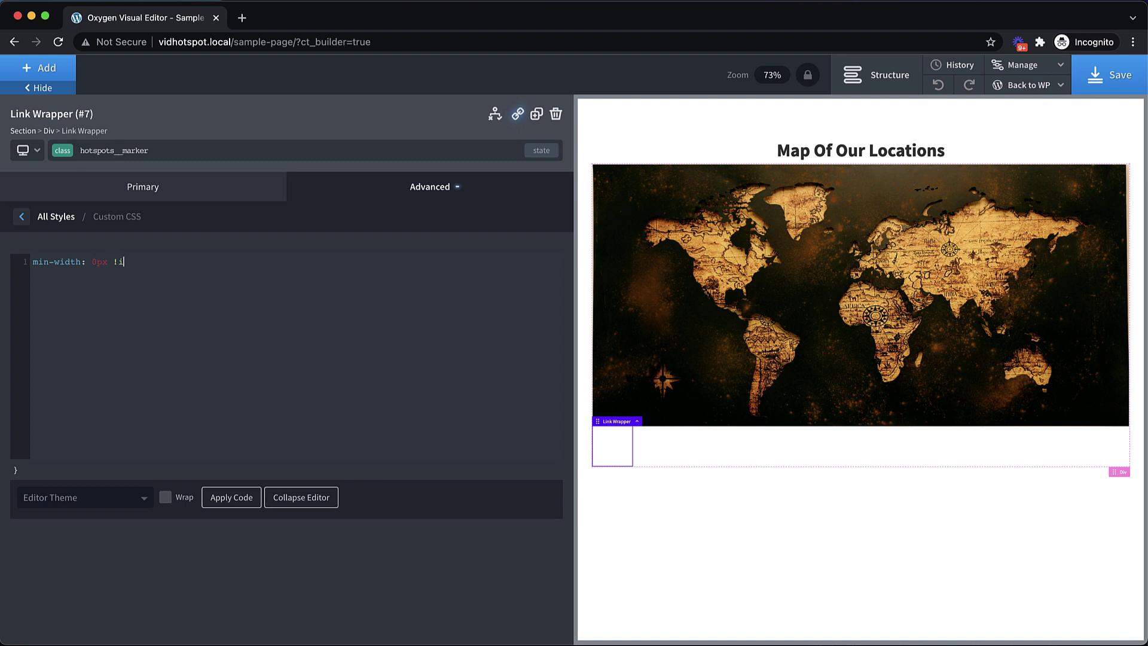
text(mportant;)
key(Return)
text(min-height: 0px !important!;)
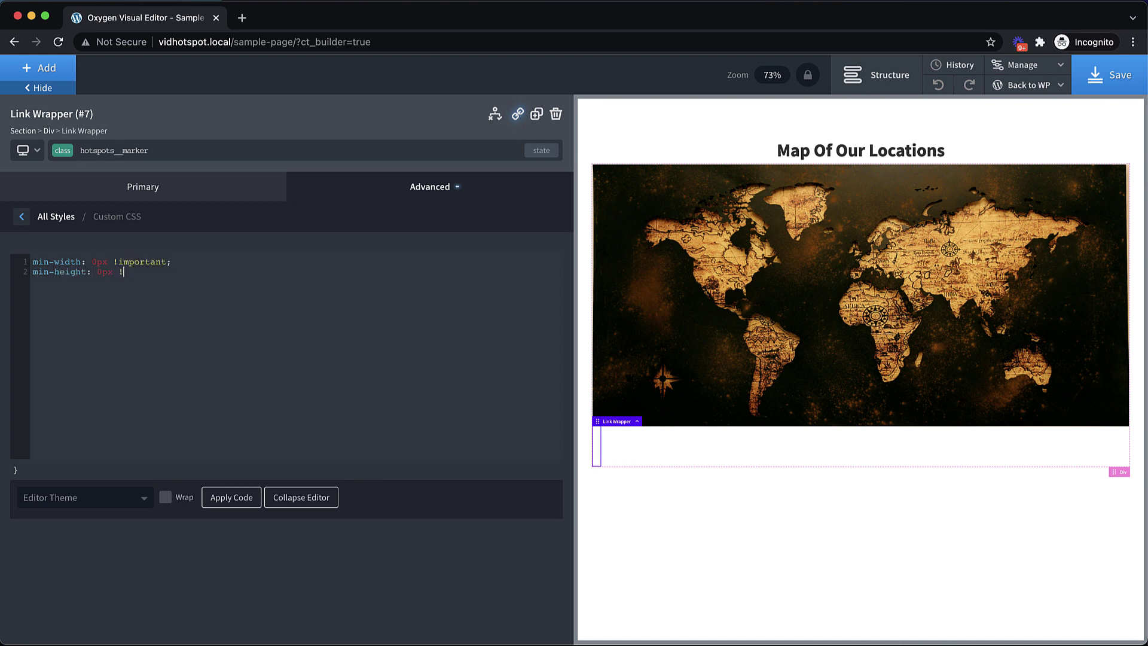
Re-enter the marker's height as 16 in Size & Spacing
click(195, 184)
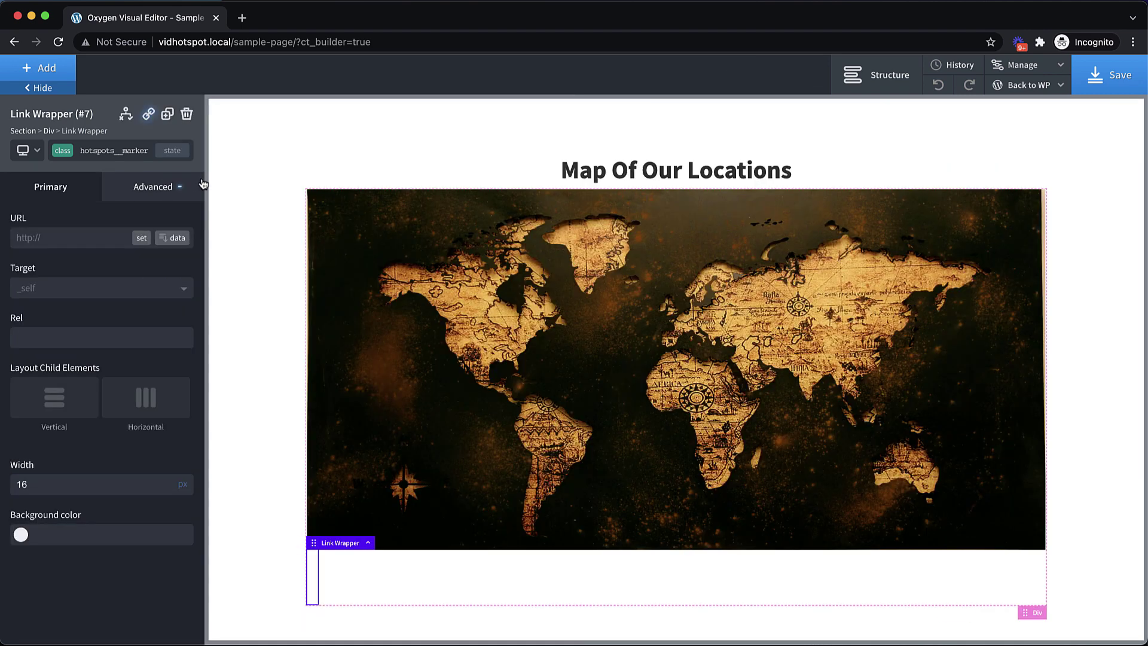
click(160, 199)
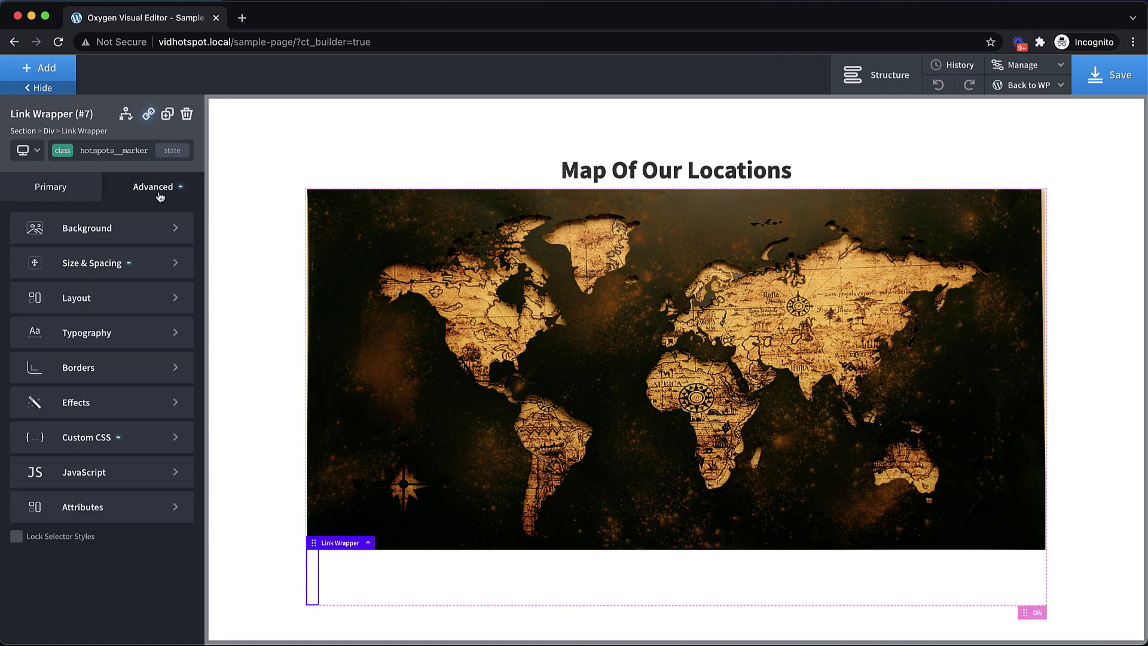
click(129, 263)
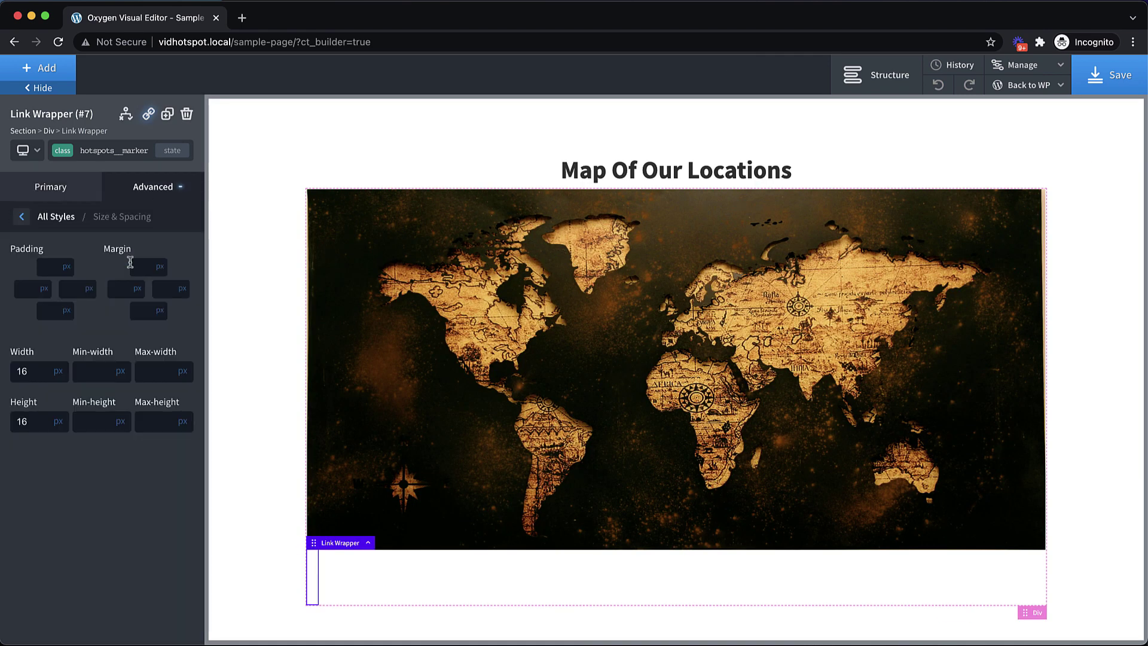
double_click(40, 374)
double_click(40, 423)
key(BackSpace)
text(16)
Remove the stray exclamation mark from the min-height custom CSS rule
click(143, 198)
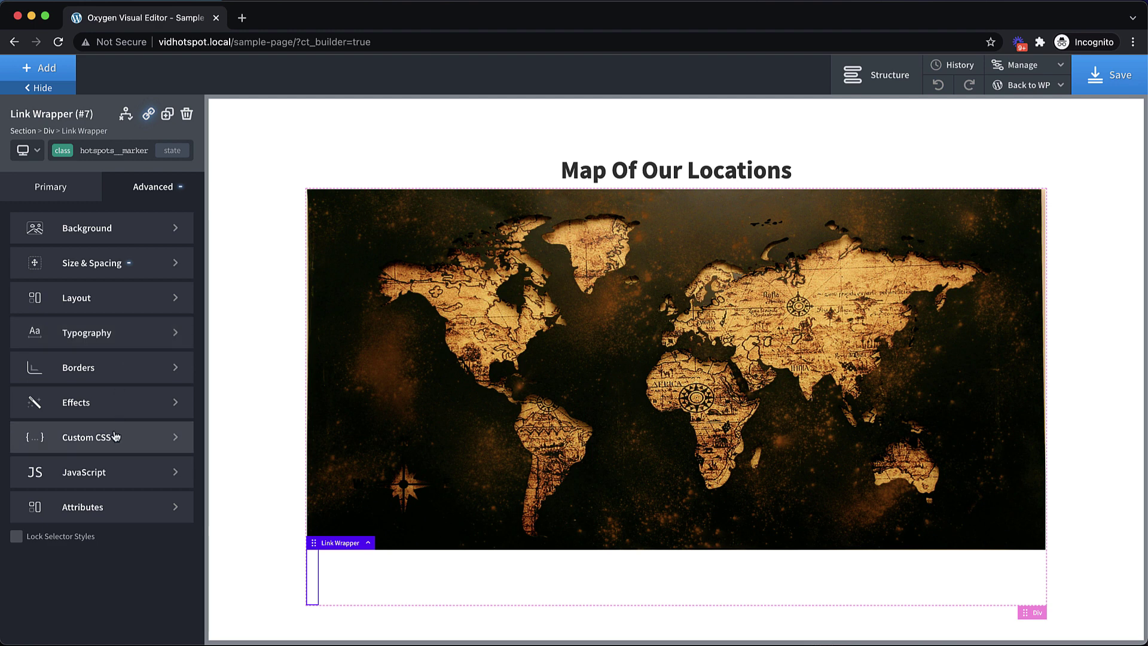
click(115, 438)
click(122, 272)
click(177, 273)
key(BackSpace)
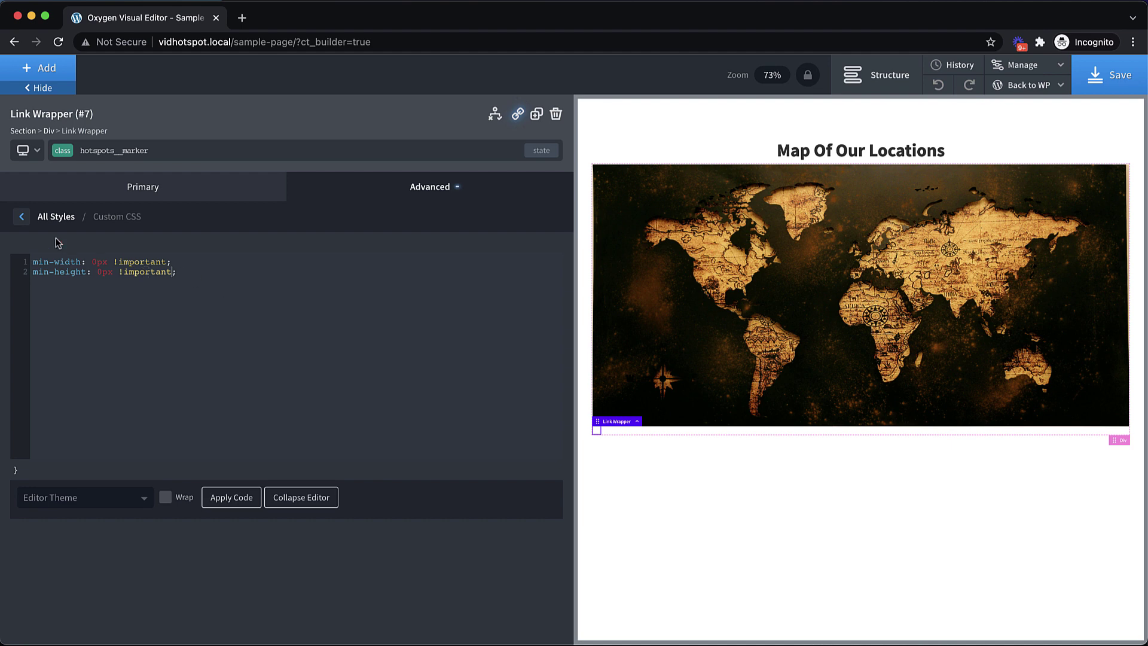
click(21, 217)
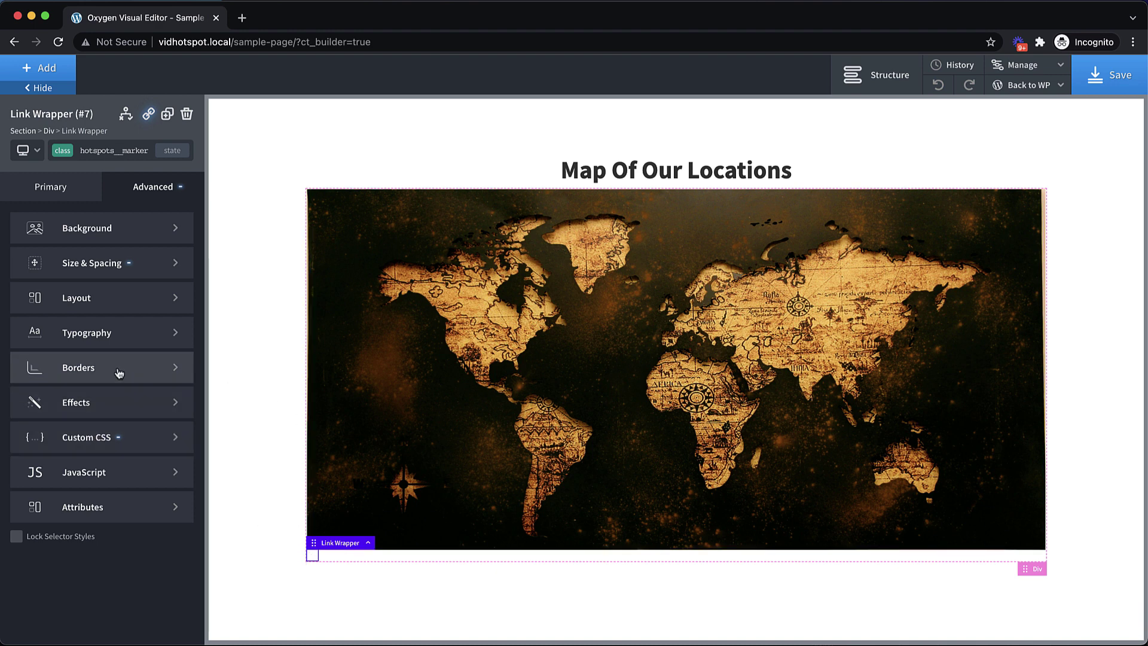
Give the marker a white #ffffff background colour
click(123, 234)
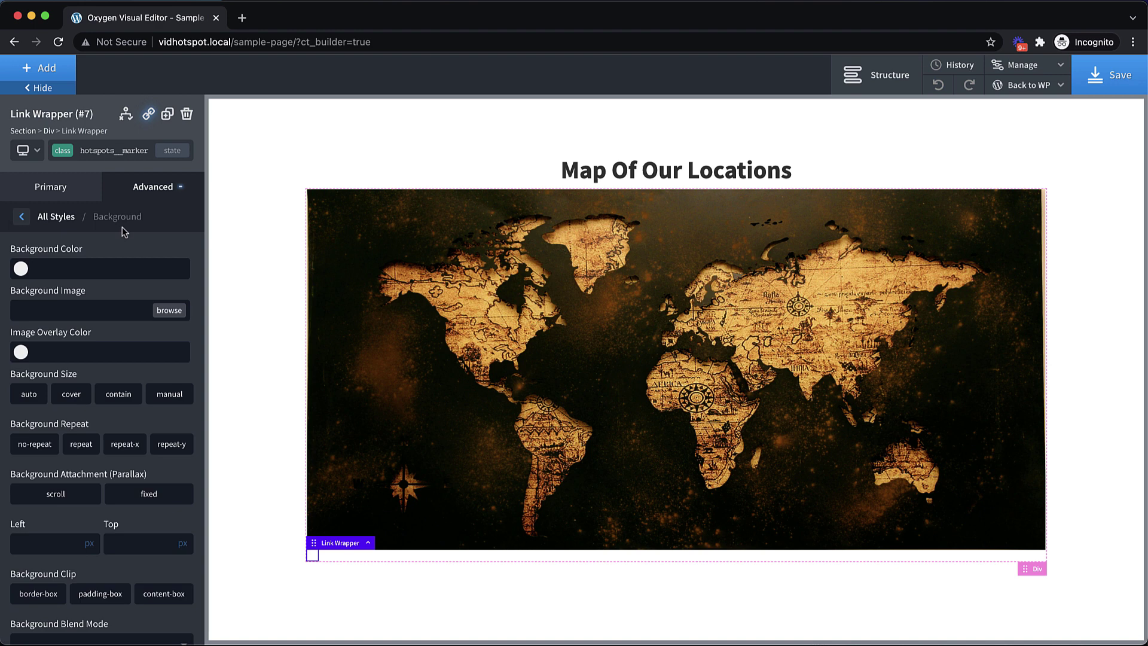
click(21, 268)
drag(71, 377, 20, 290)
click(104, 259)
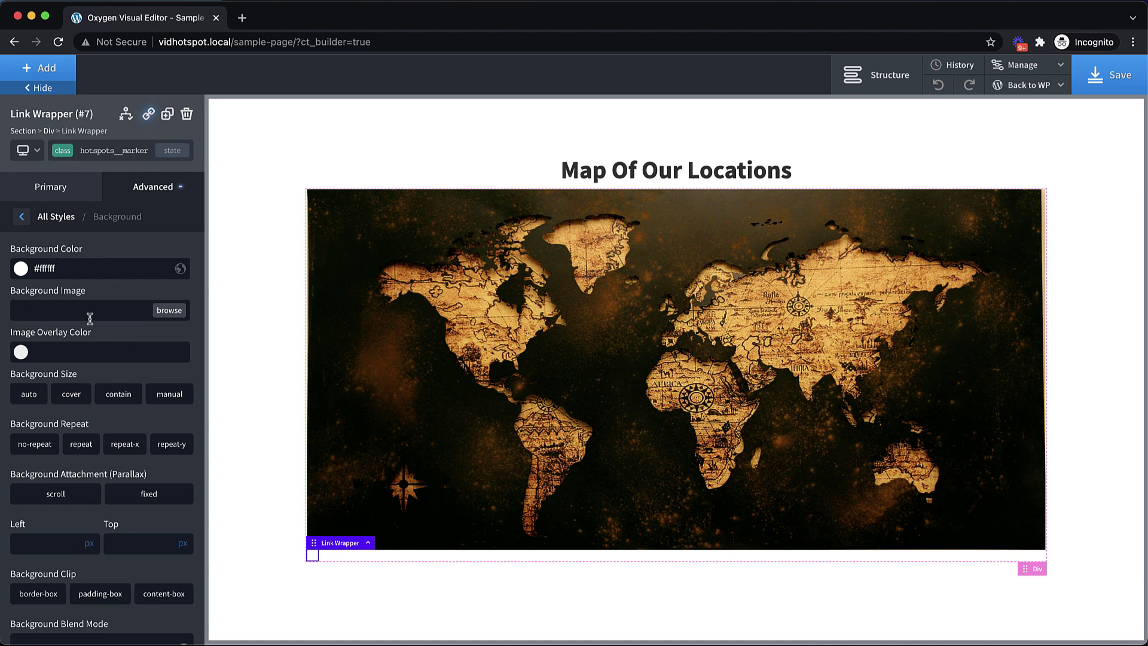
scroll(88, 317, down, 1)
Give the marker a 2 px solid orange #e2a04f border
click(165, 185)
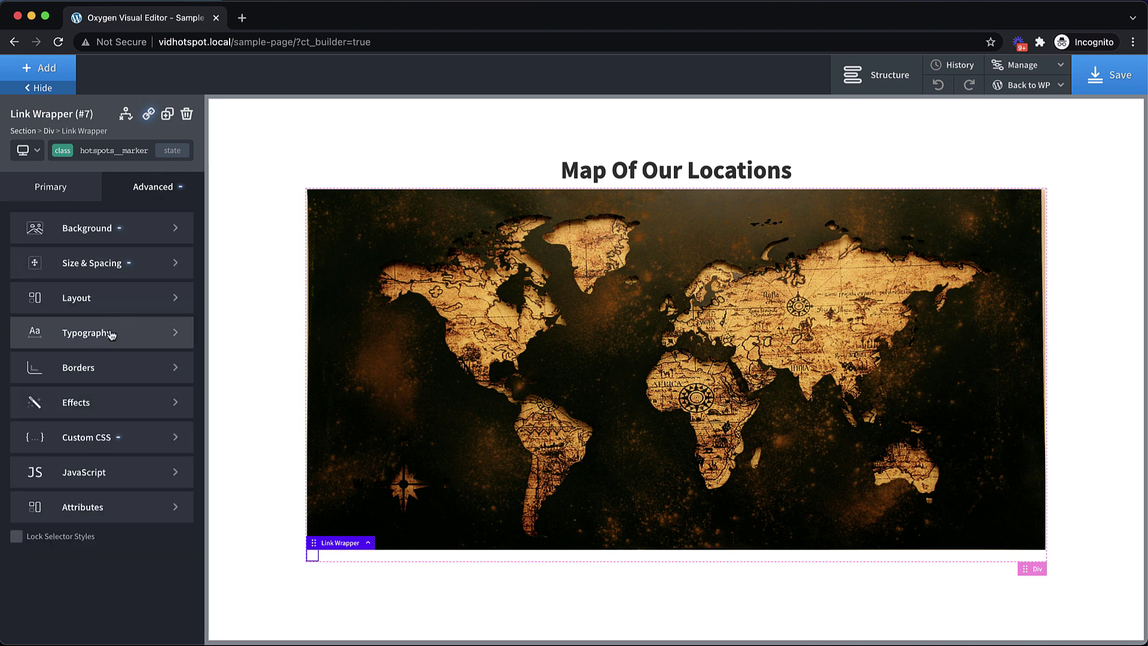
click(108, 369)
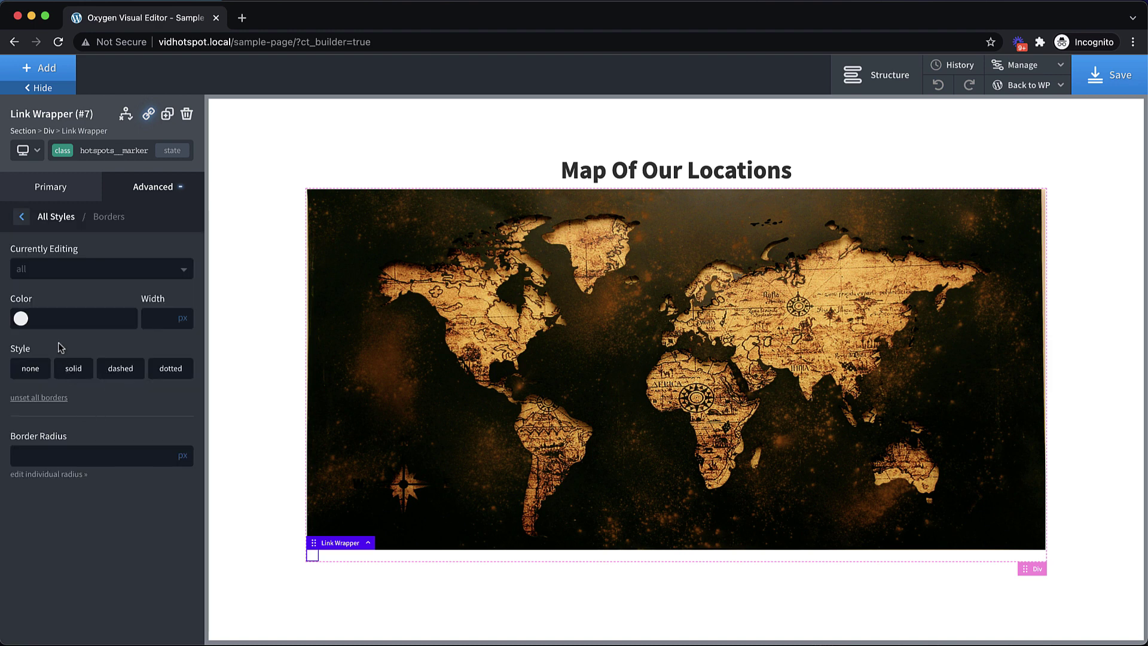
click(20, 319)
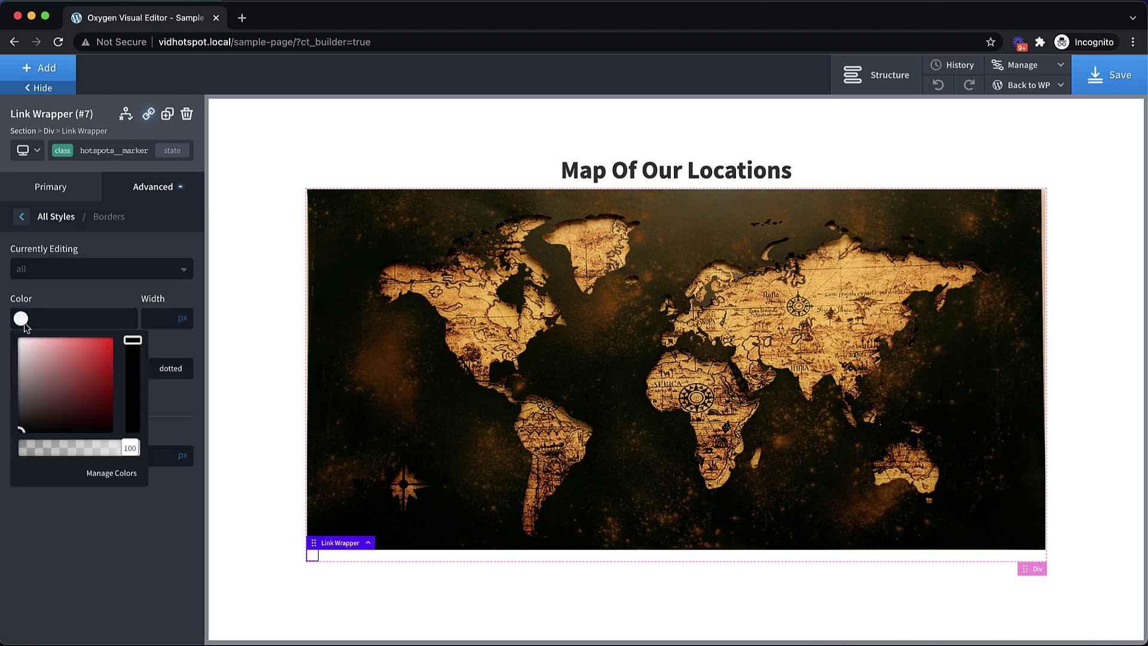
mouse_move(91, 406)
mouse_down()
mouse_move(80, 348)
mouse_move(132, 352)
mouse_up()
click(132, 352)
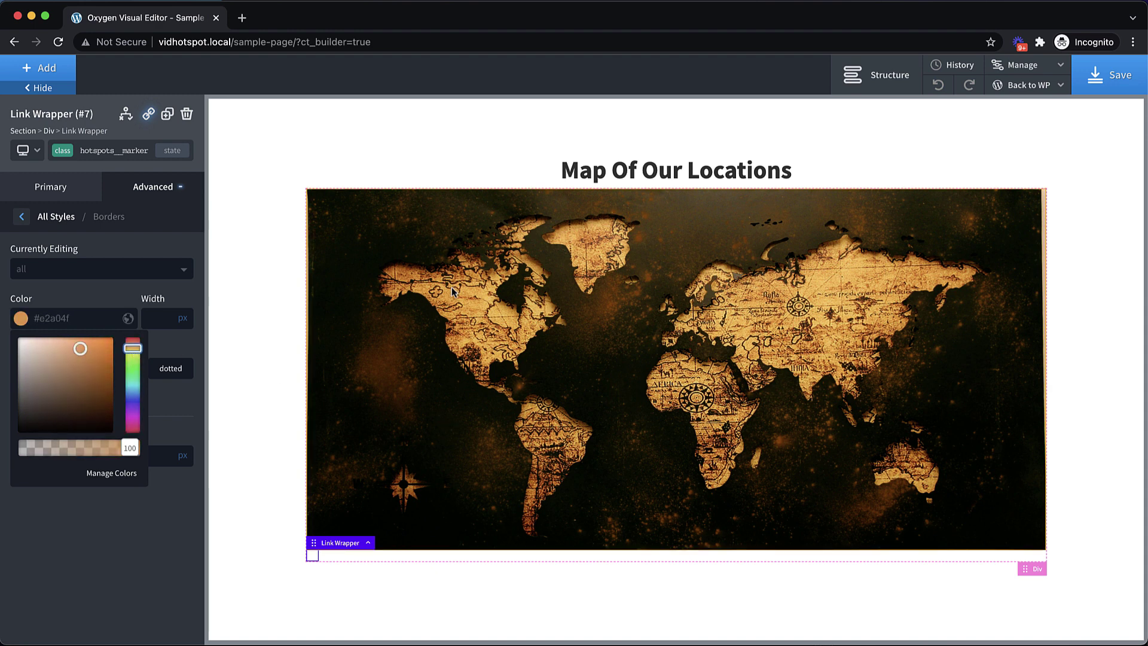
click(171, 399)
click(74, 369)
click(163, 322)
text(2)
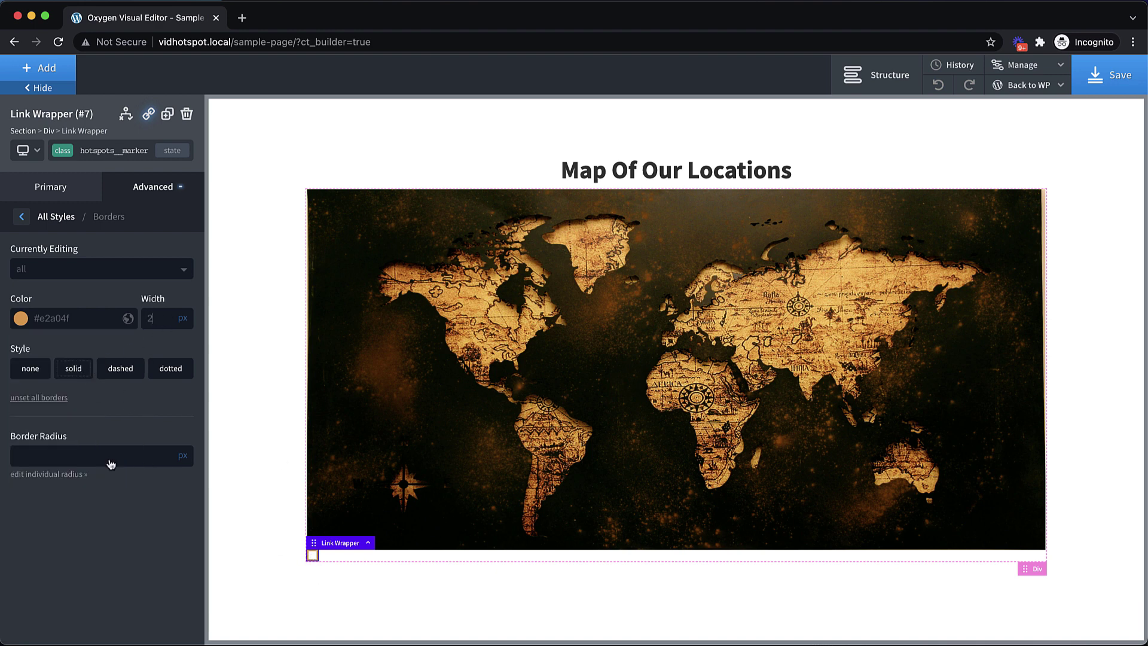
Set the marker's border radius to 100%
click(68, 457)
text(100)
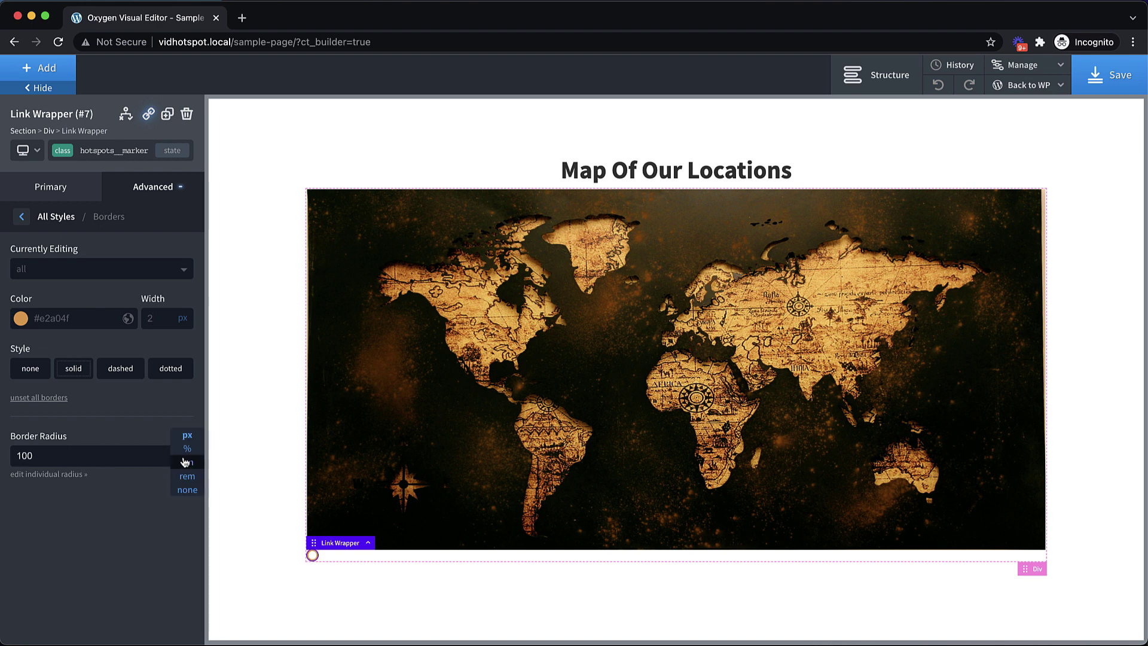
click(187, 449)
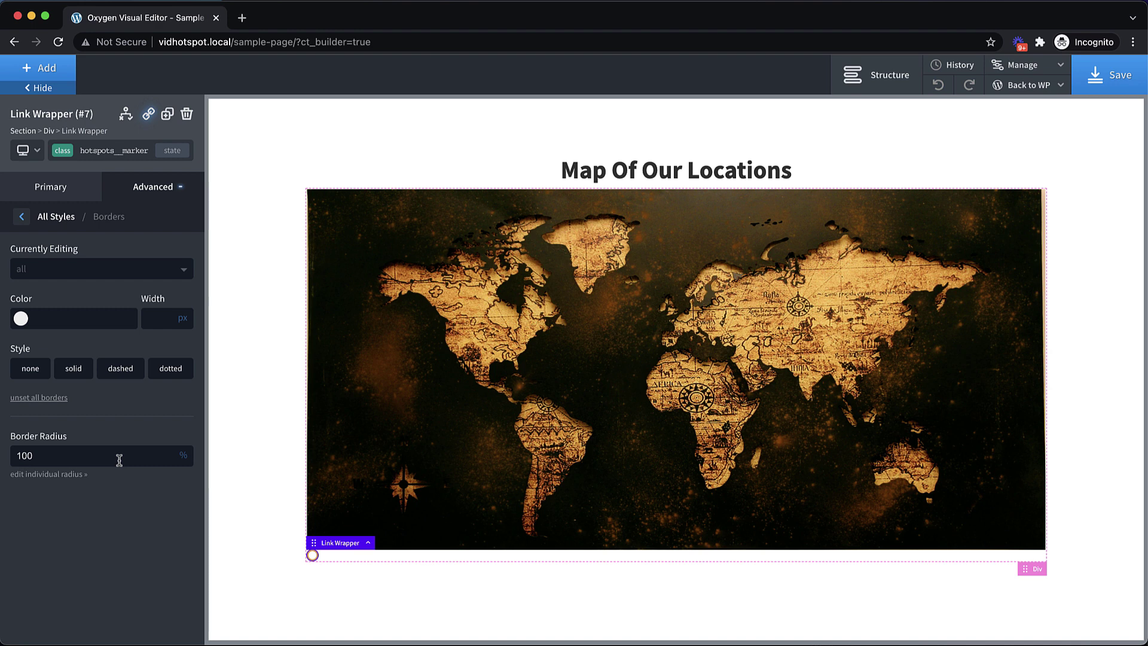
click(153, 189)
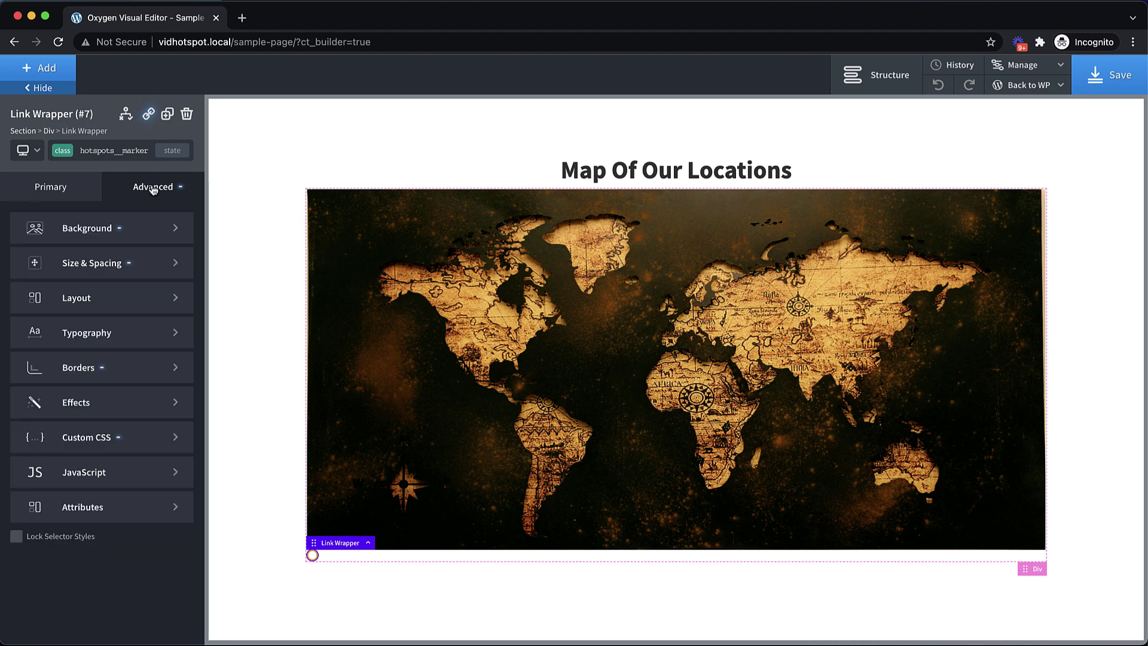
Set the hotspots__marker class's layout position to absolute
click(120, 302)
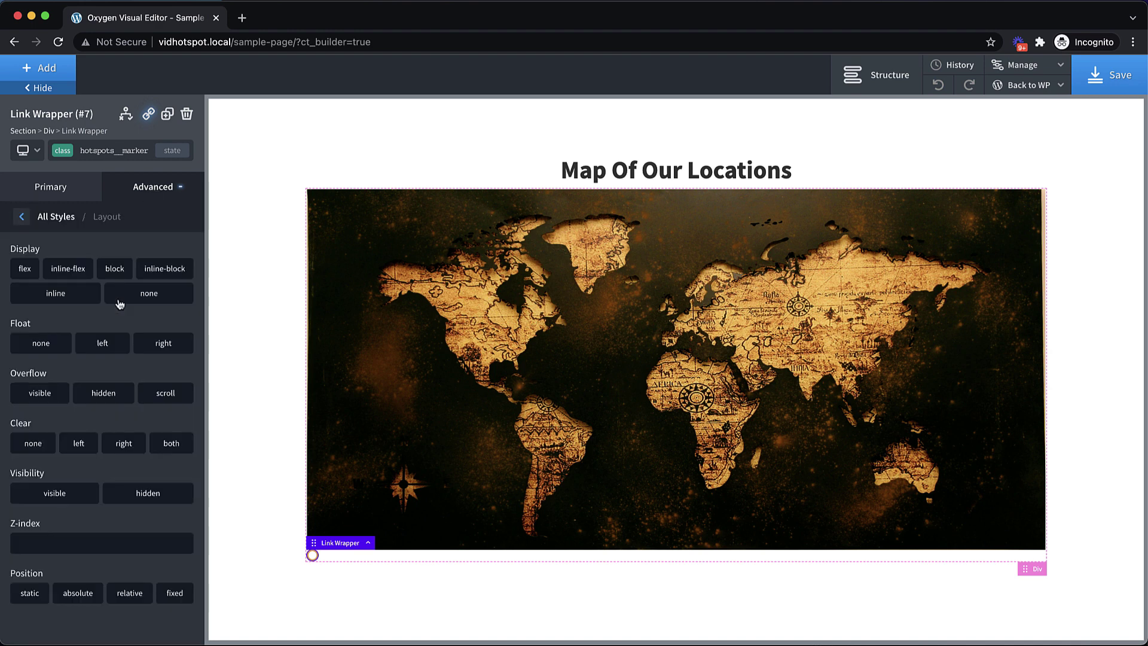
click(86, 605)
scroll(85, 592, down, 3)
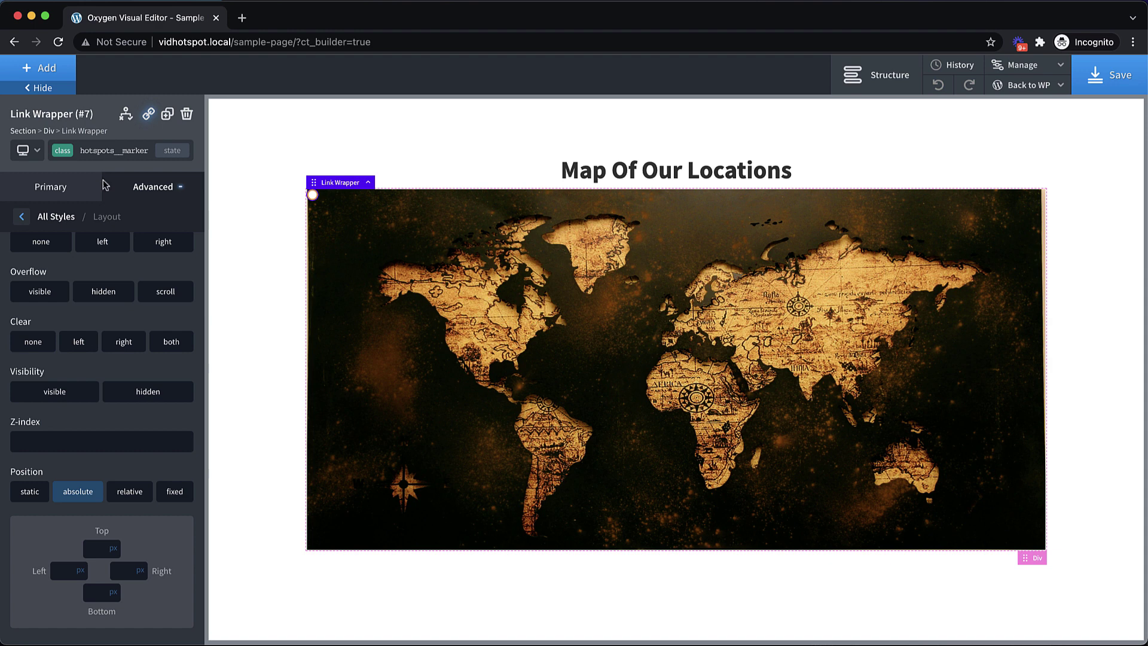
scroll(135, 295, up, 3)
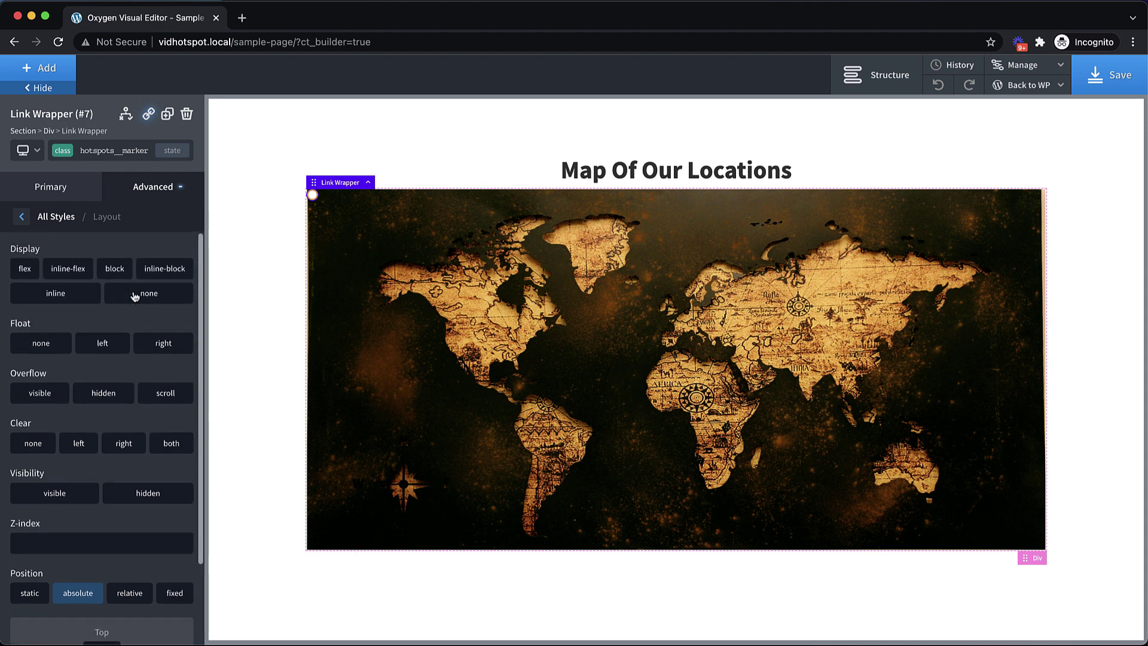
Switch styling to the marker's id link-7-2 and set its position to absolute
click(111, 150)
click(53, 205)
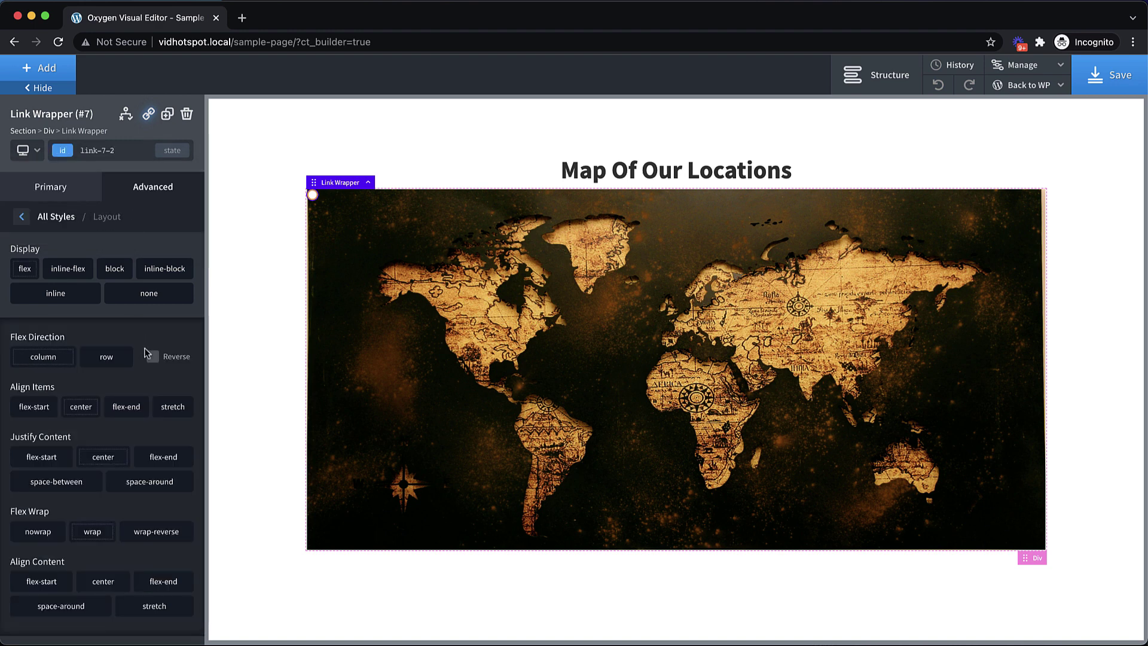
scroll(146, 353, down, 5)
click(78, 611)
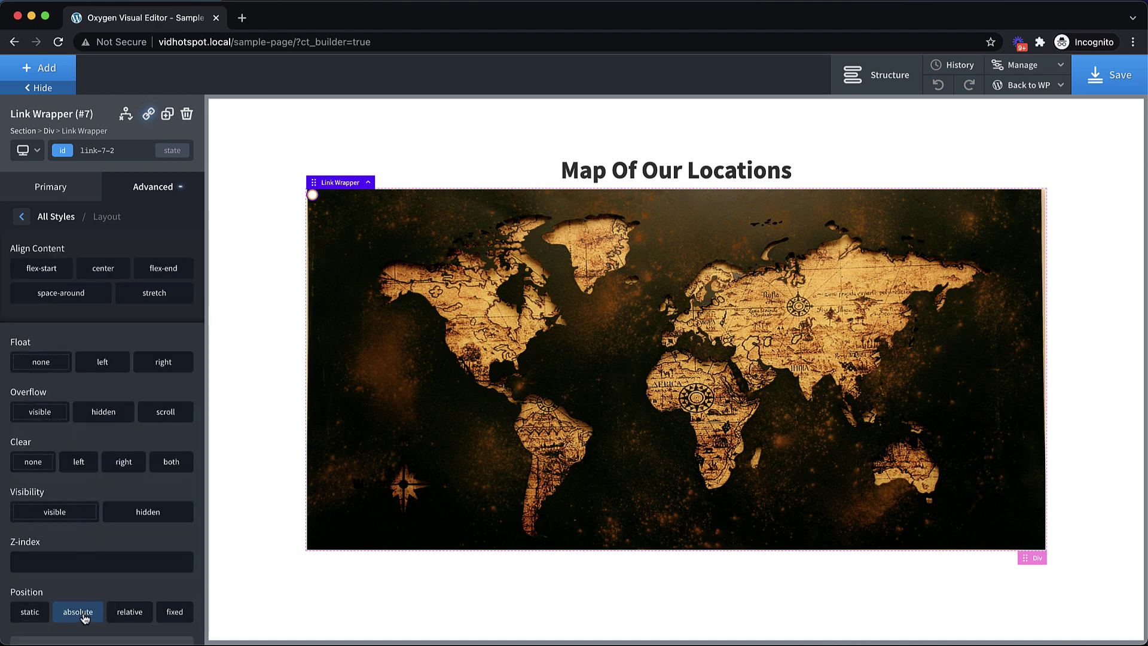
scroll(118, 535, down, 2)
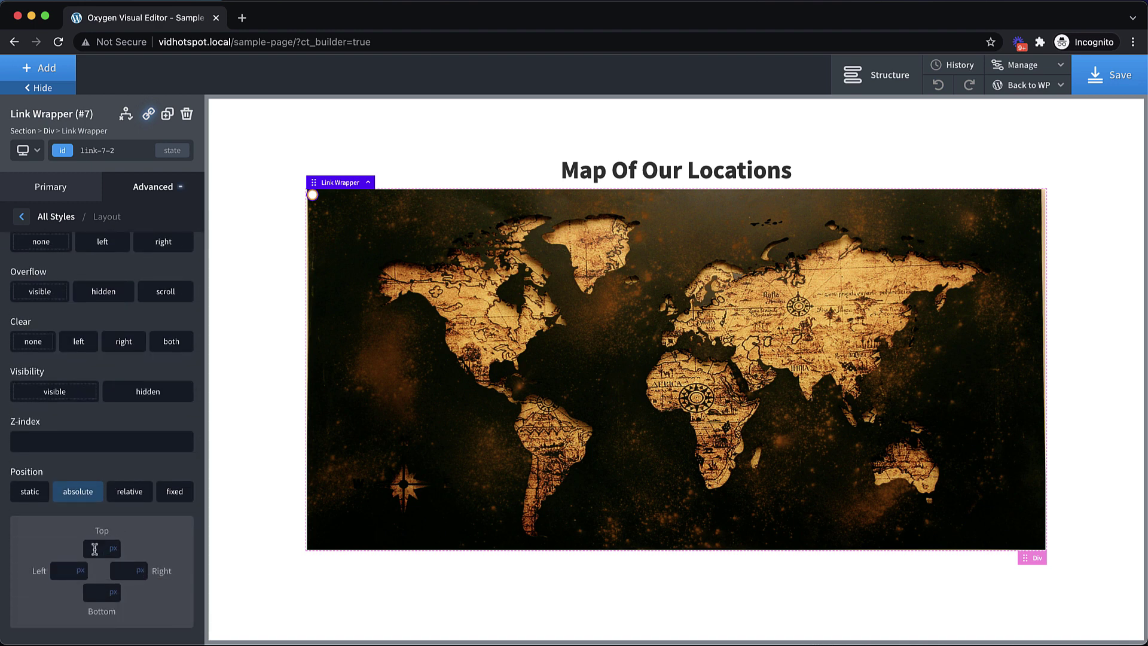
Offset the marker 31% from the top and 70% from the left
click(112, 549)
click(114, 550)
click(82, 575)
click(82, 573)
click(95, 550)
click(98, 553)
text(31)
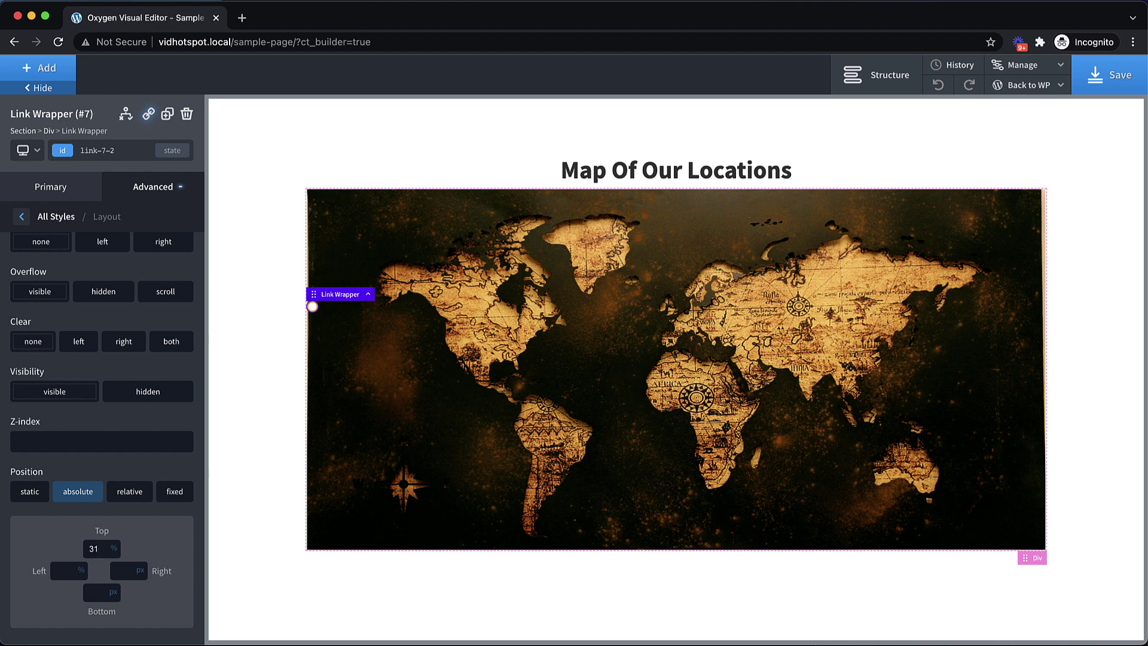
click(55, 573)
text(70)
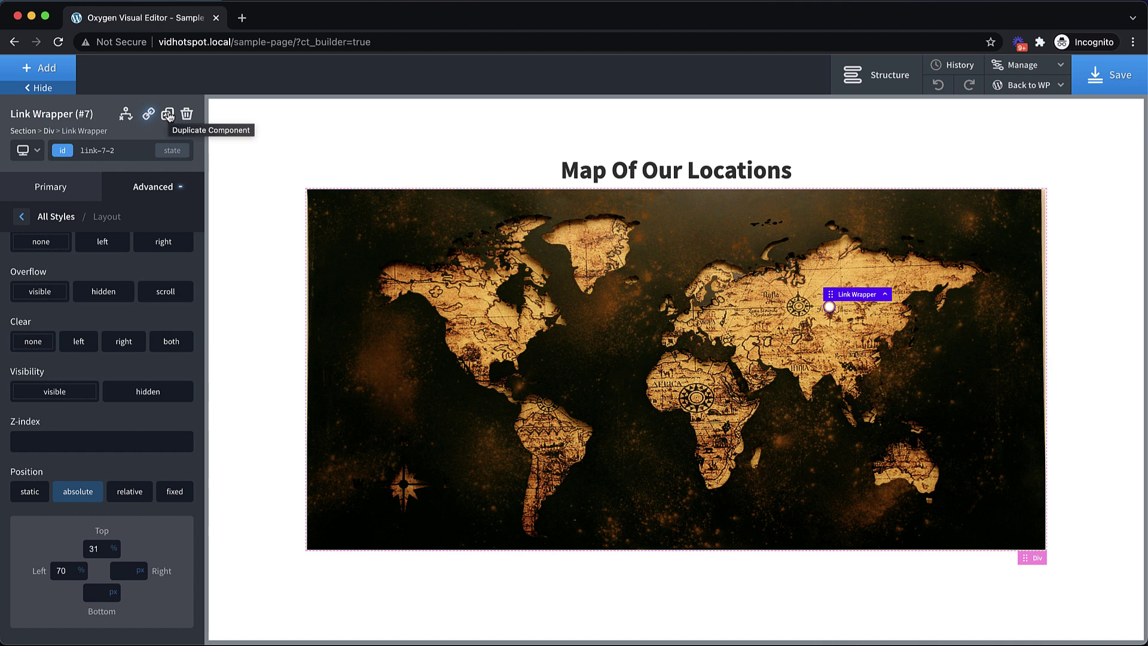
Add a tooltip attribute with value 'Location Number One' to the marker
click(144, 187)
click(110, 508)
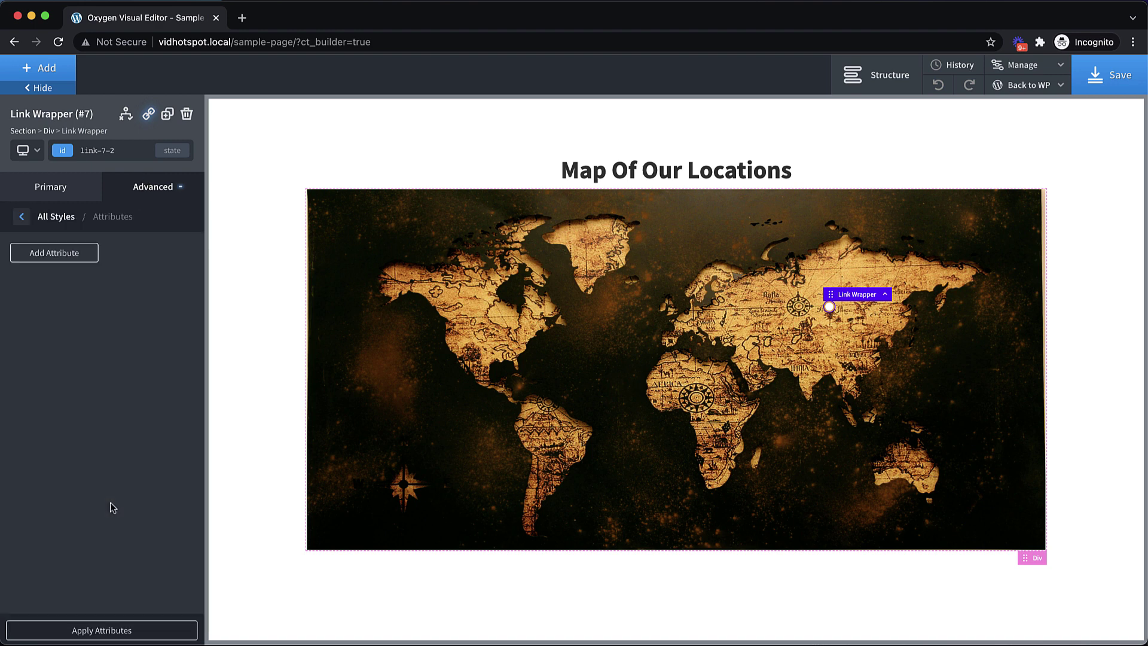
click(57, 250)
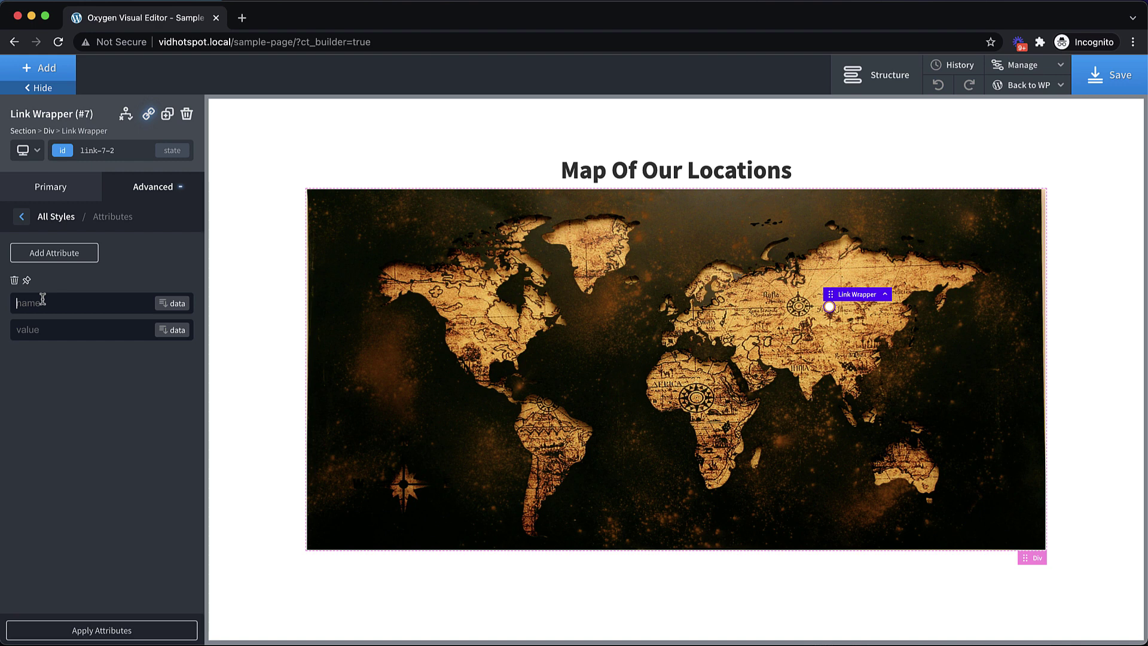
text(tooltip)
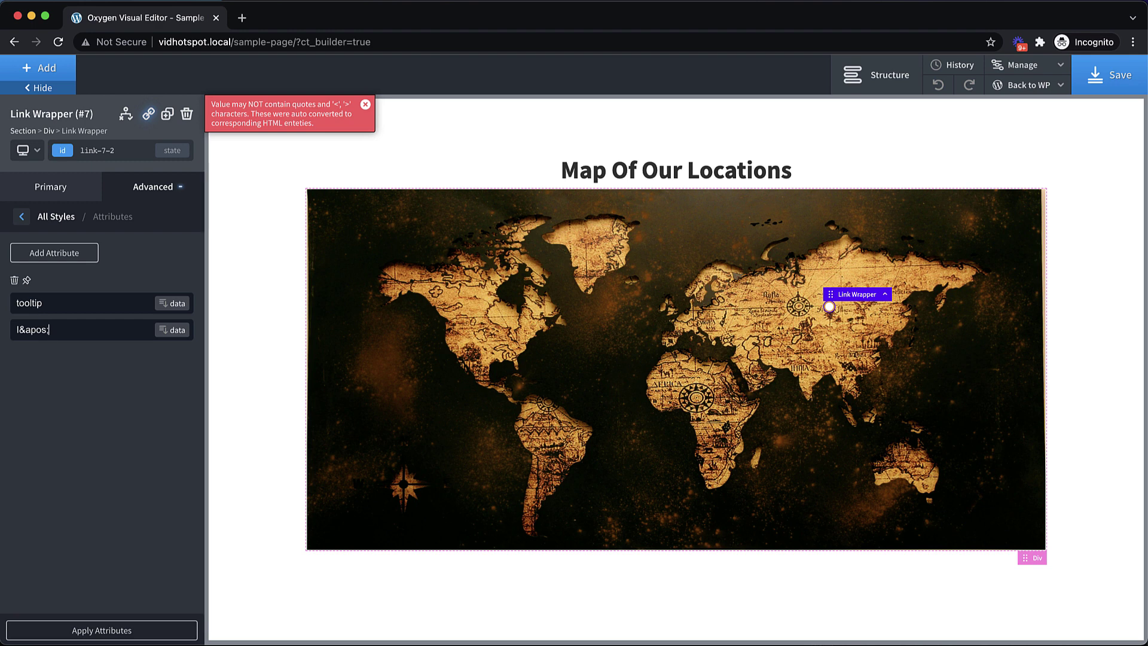
key(BackSpace)
key(BackSpace)
key(BackSpace)
key(BackSpace)
key(BackSpace)
key(BackSpace)
key(BackSpace)
text(I")
key(BackSpace)
key(BackSpace)
key(BackSpace)
key(BackSpace)
key(BackSpace)
key(BackSpace)
key(BackSpace)
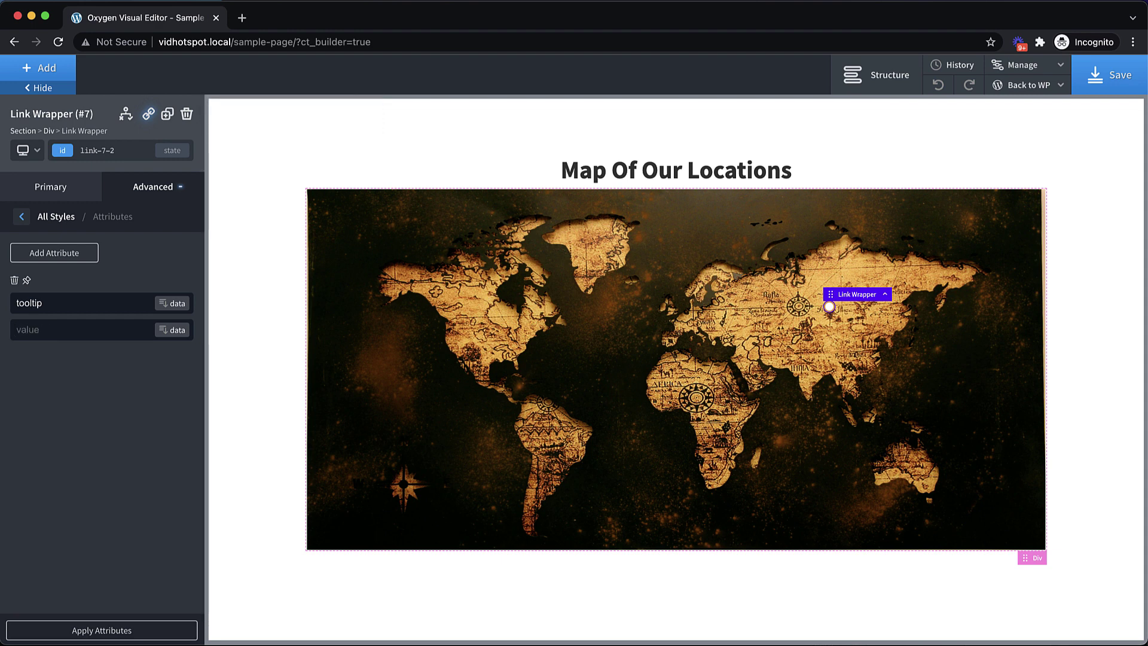
text(Location Number One)
Add a title attribute with value 'Location Number One Link'
click(49, 255)
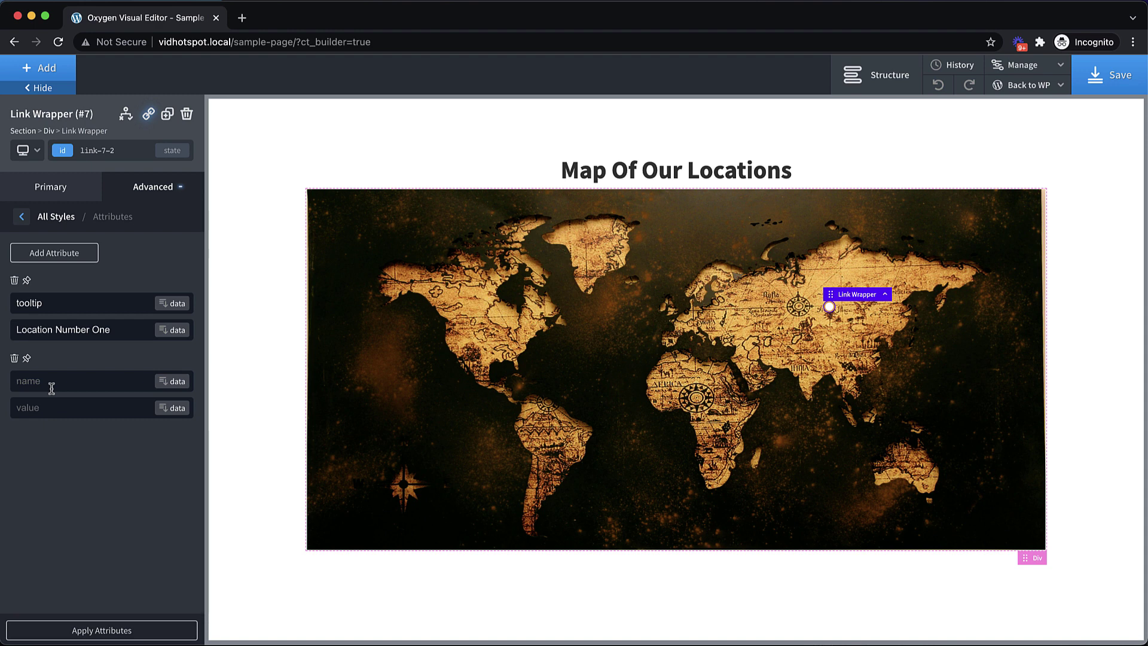
click(51, 388)
text(title)
click(53, 406)
text(Location Number One Lin)
key(BackSpace)
key(BackSpace)
text(ink)
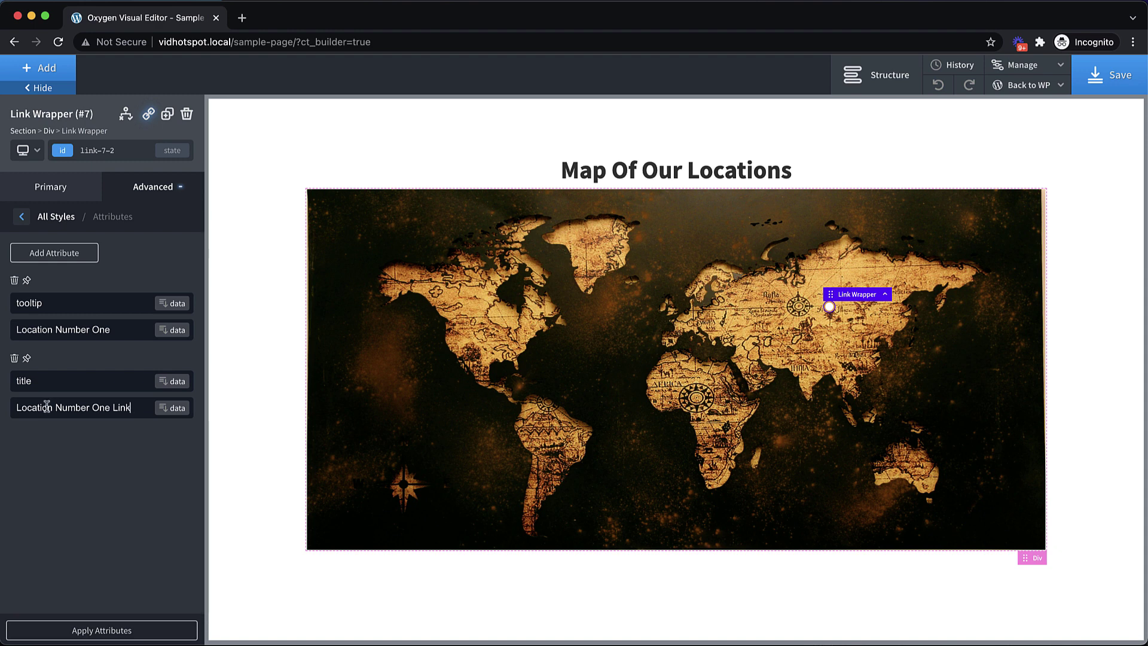
drag(133, 408, 11, 407)
click(85, 438)
Duplicate the marker and move the copy to 73% top, 80% left over Australia
click(168, 117)
click(157, 186)
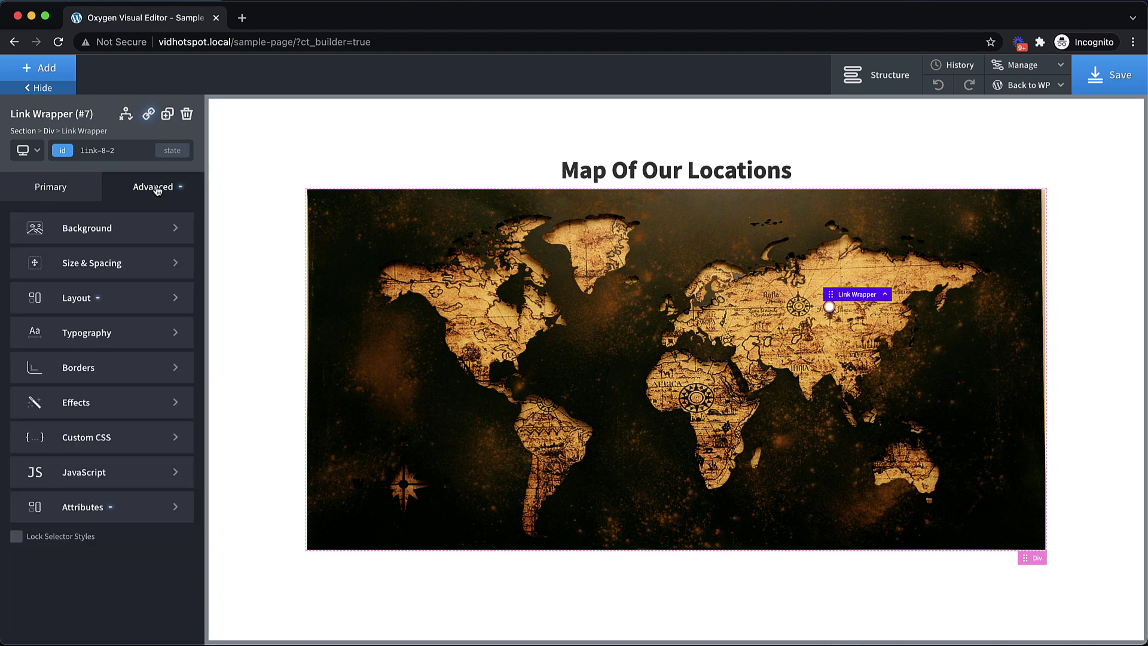
click(115, 298)
scroll(115, 295, down, 10)
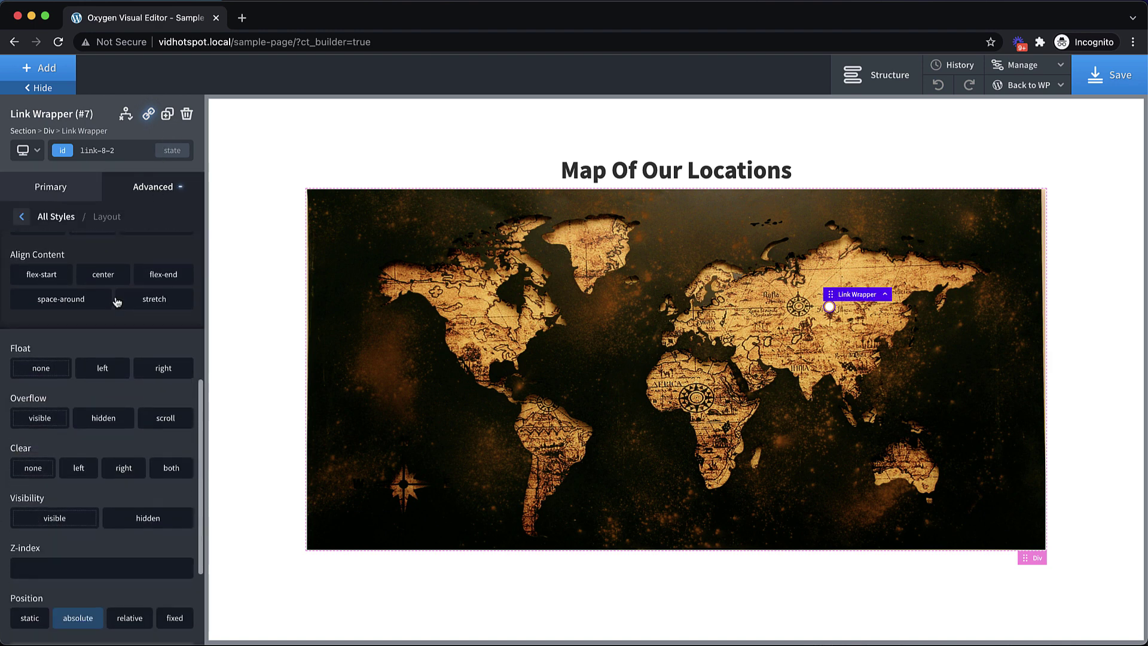
double_click(95, 546)
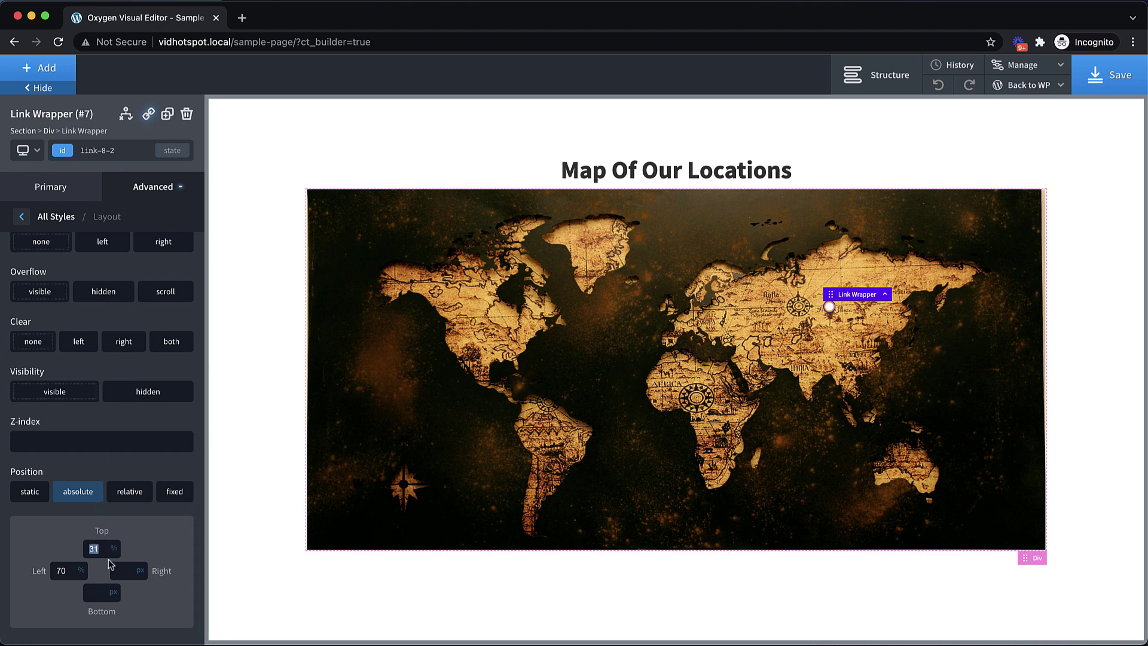
text(64)
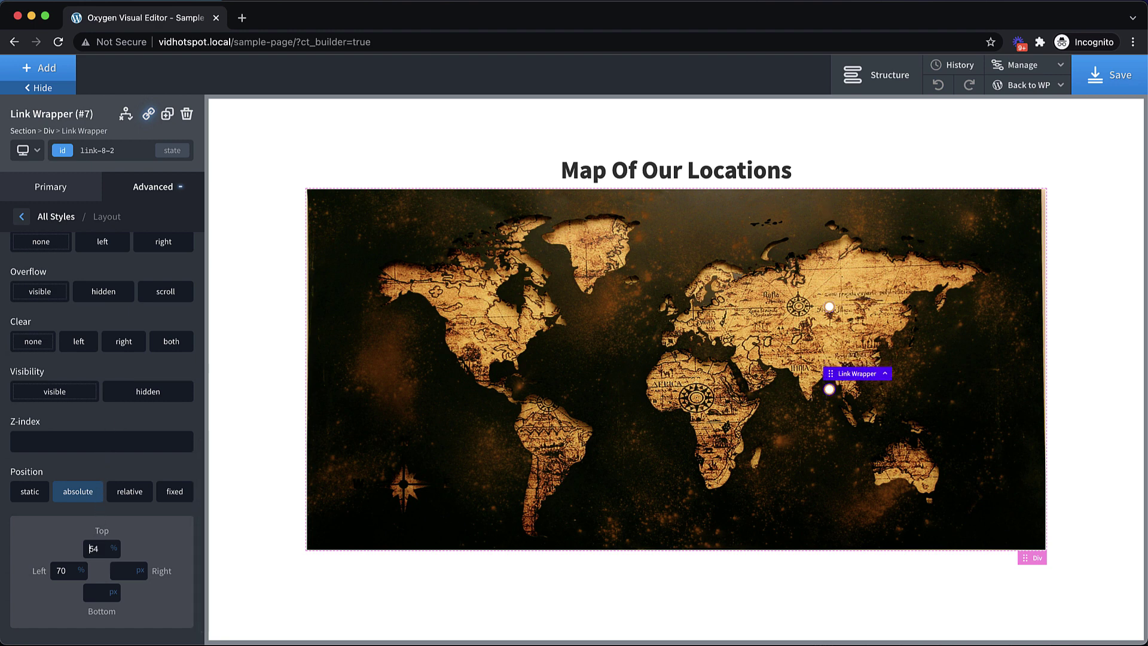
key(Up)
key(Up)
key(Up)
key(Up)
key(Up)
key(Up)
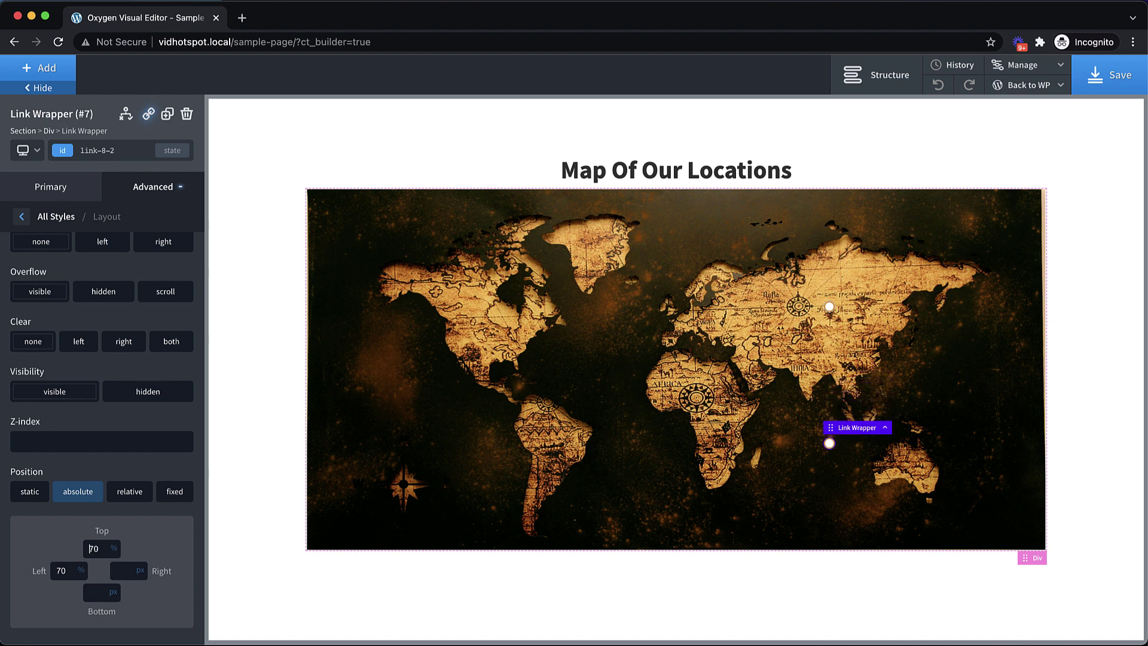
key(Up)
key(Up)
key(Up)
double_click(72, 570)
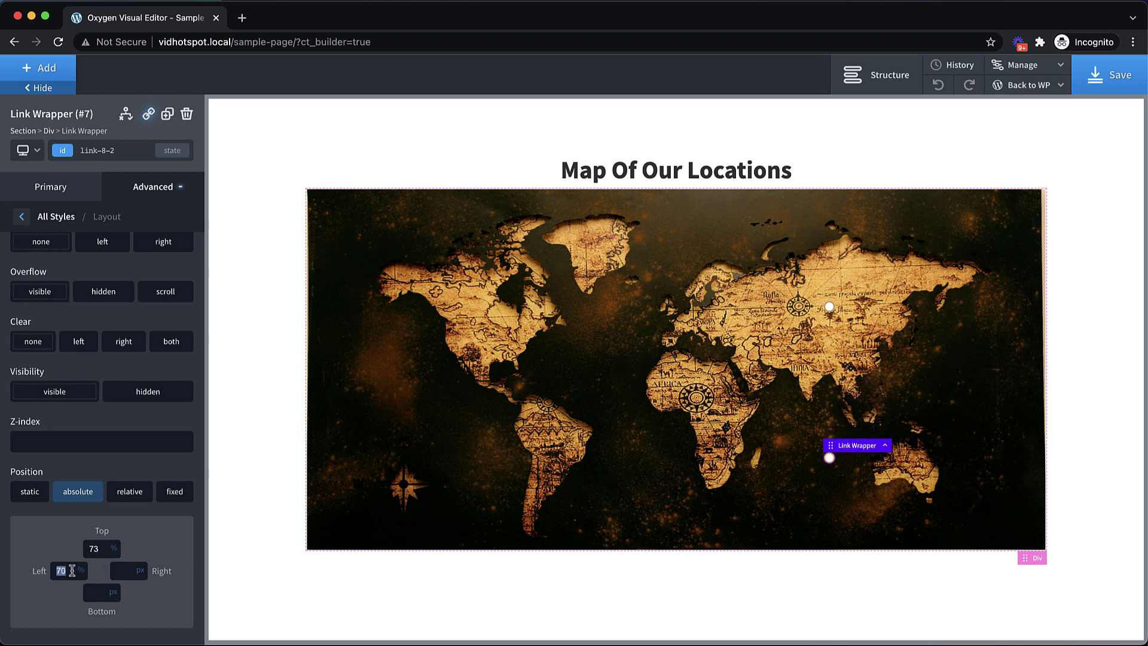
key(Up)
key(Up)
key(Up)
key(Up)
key(Up)
key(Up)
key(Up)
key(Up)
key(Up)
key(Up)
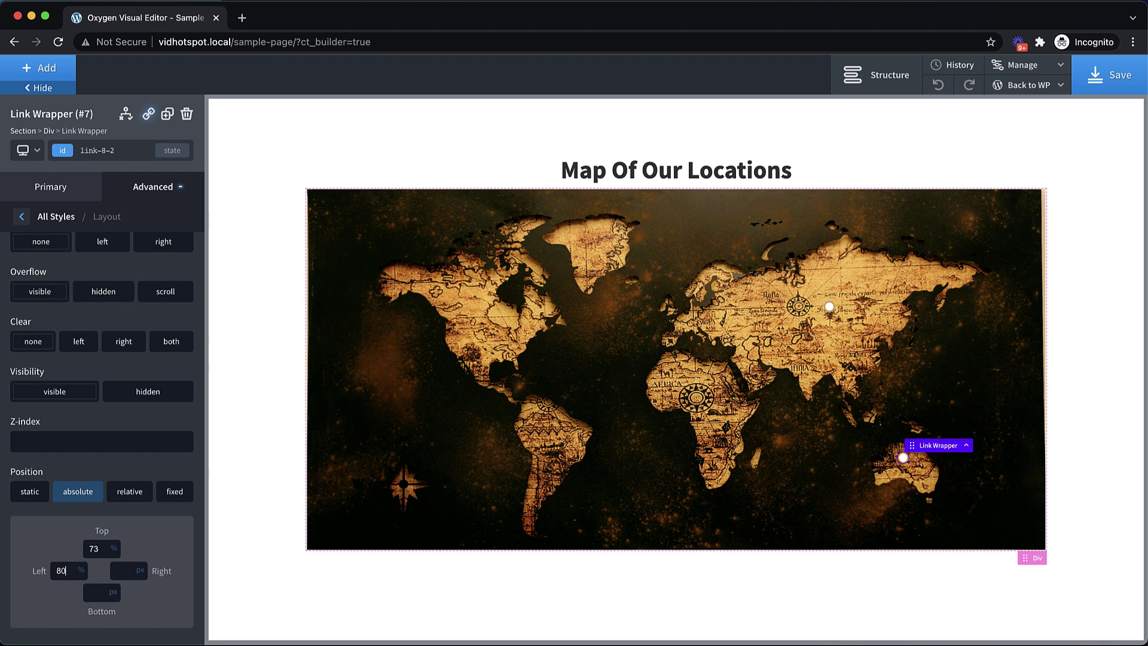
Change the copy's tooltip and title to Location Number Two, then duplicate it again
click(160, 189)
click(101, 507)
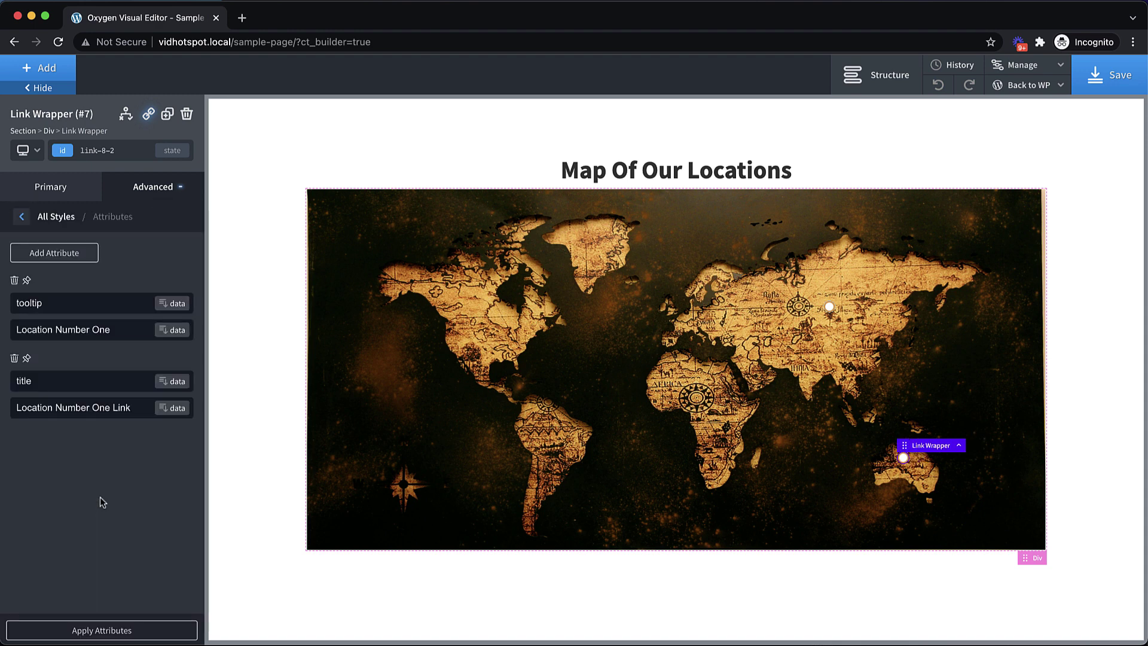
drag(116, 323, 93, 326)
text(Two)
drag(110, 408, 93, 409)
text(Two)
click(167, 115)
Move the third marker into central Africa at 54% left and 58% top
scroll(146, 447, down, 2)
click(153, 186)
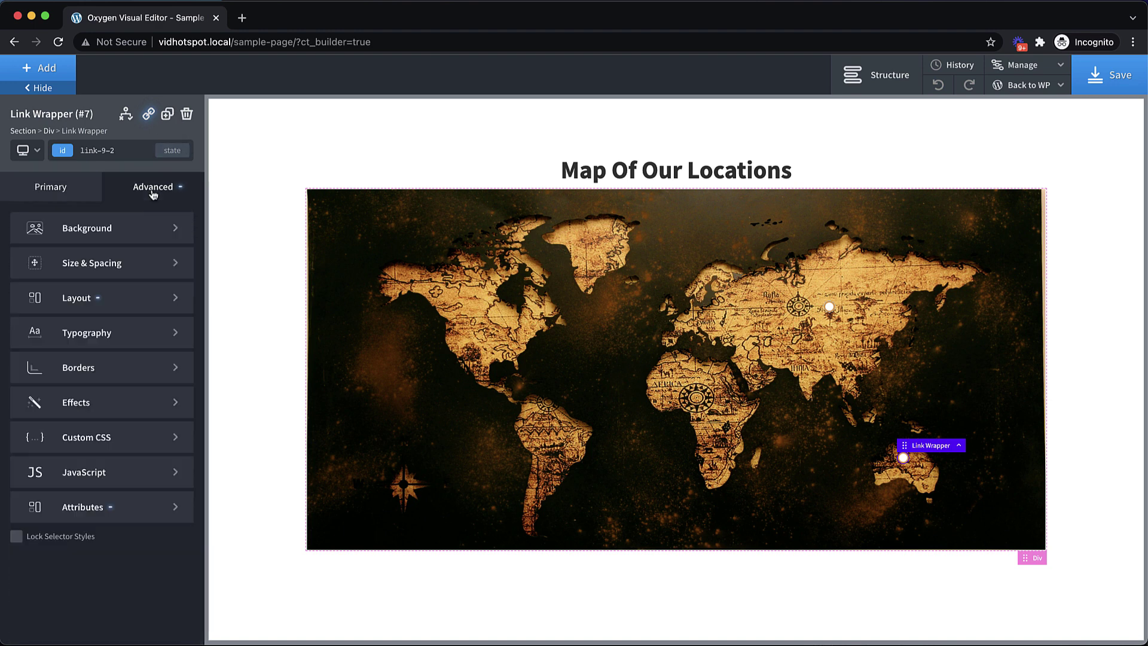
click(114, 305)
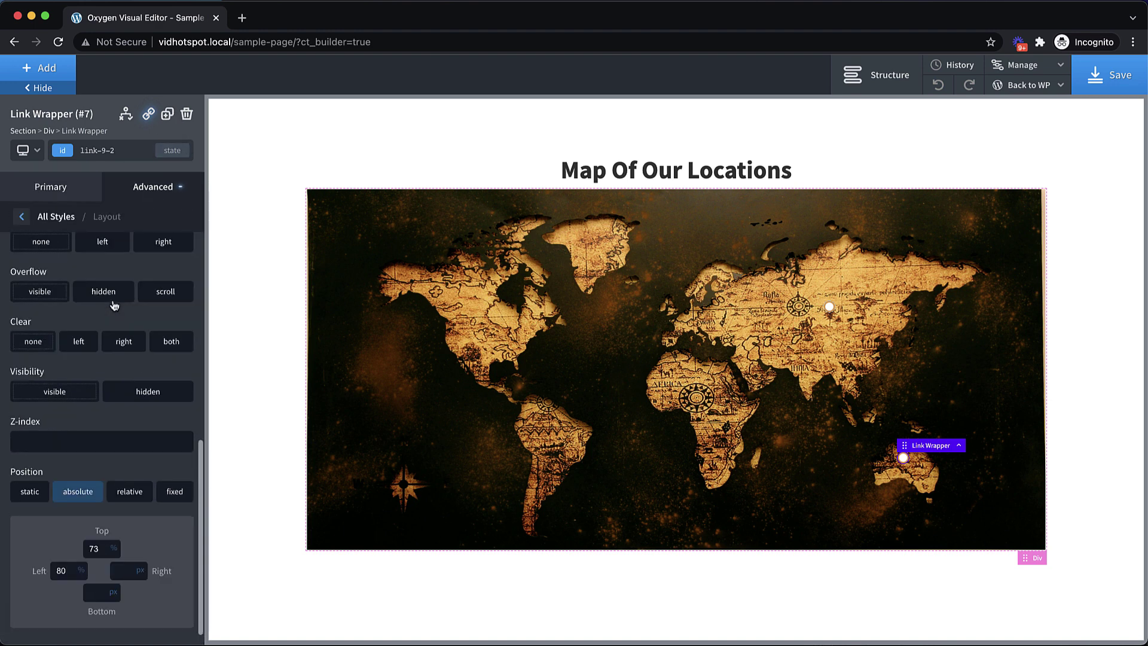
double_click(62, 572)
text(55)
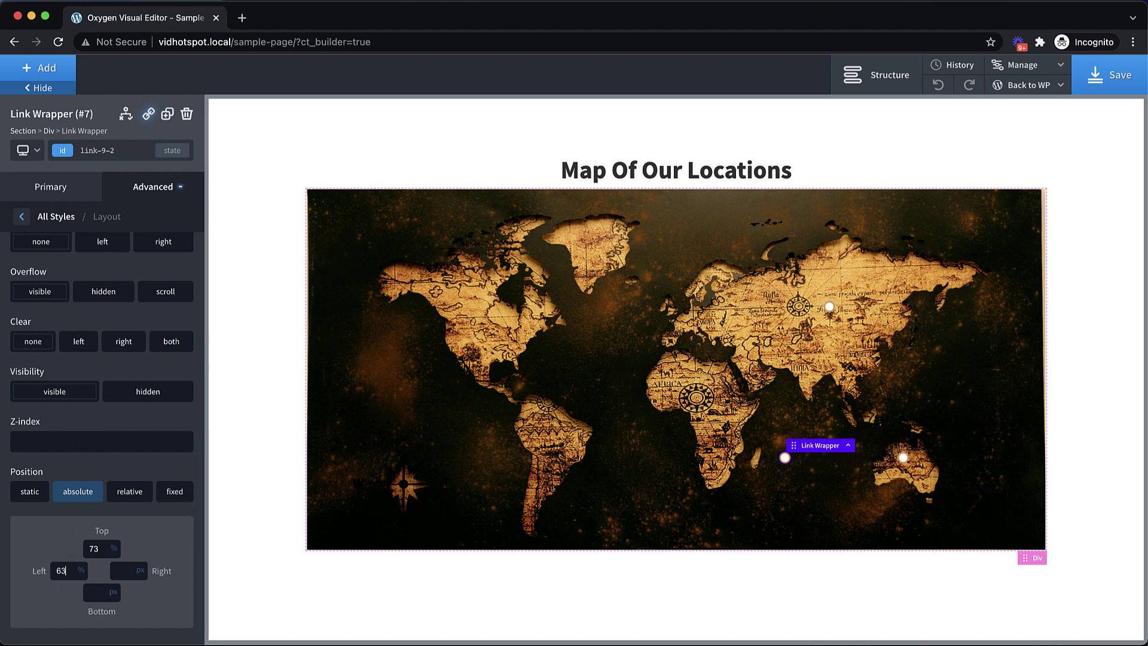
key(BackSpace)
text(4)
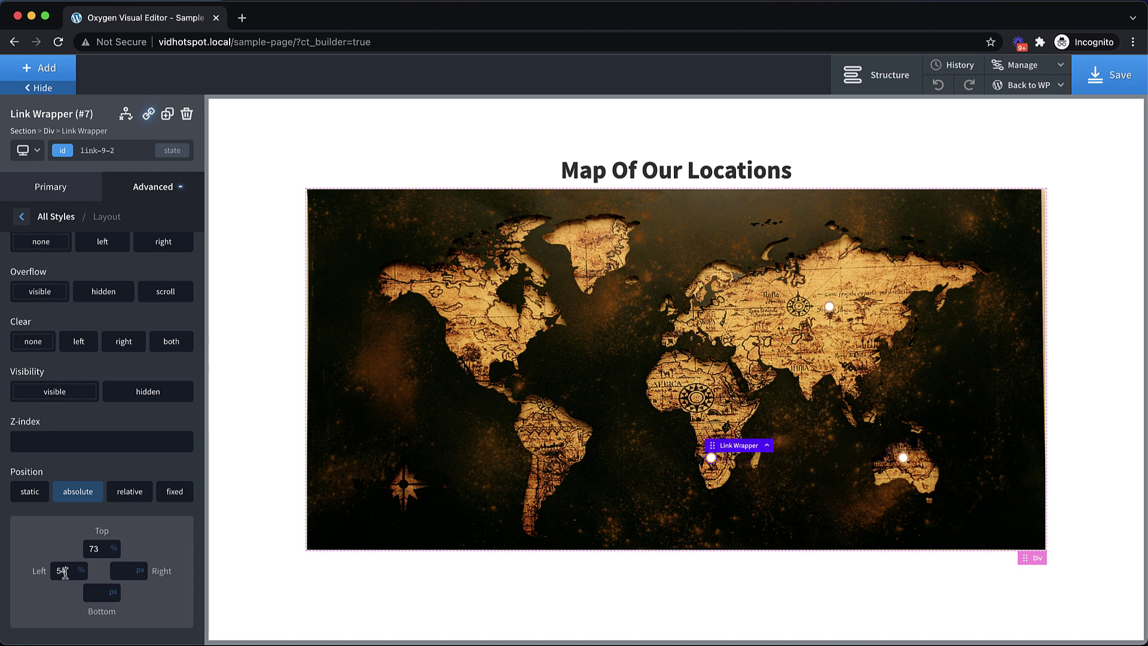
double_click(93, 548)
text(74)
key(Down)
key(Down)
key(Down)
key(Down)
key(Down)
key(Down)
key(Down)
key(Down)
key(Down)
key(Down)
key(Down)
key(Down)
key(Down)
key(Down)
key(Down)
key(Down)
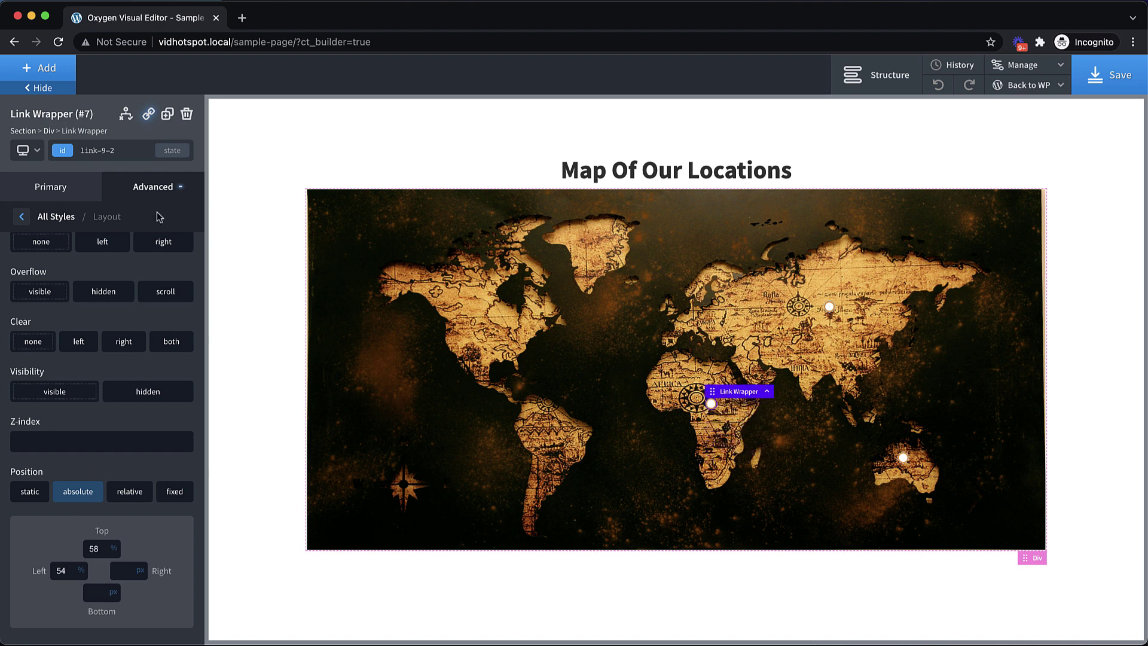
Change the third marker's tooltip to 'Location Number Three' and start editing its title
click(158, 187)
click(125, 507)
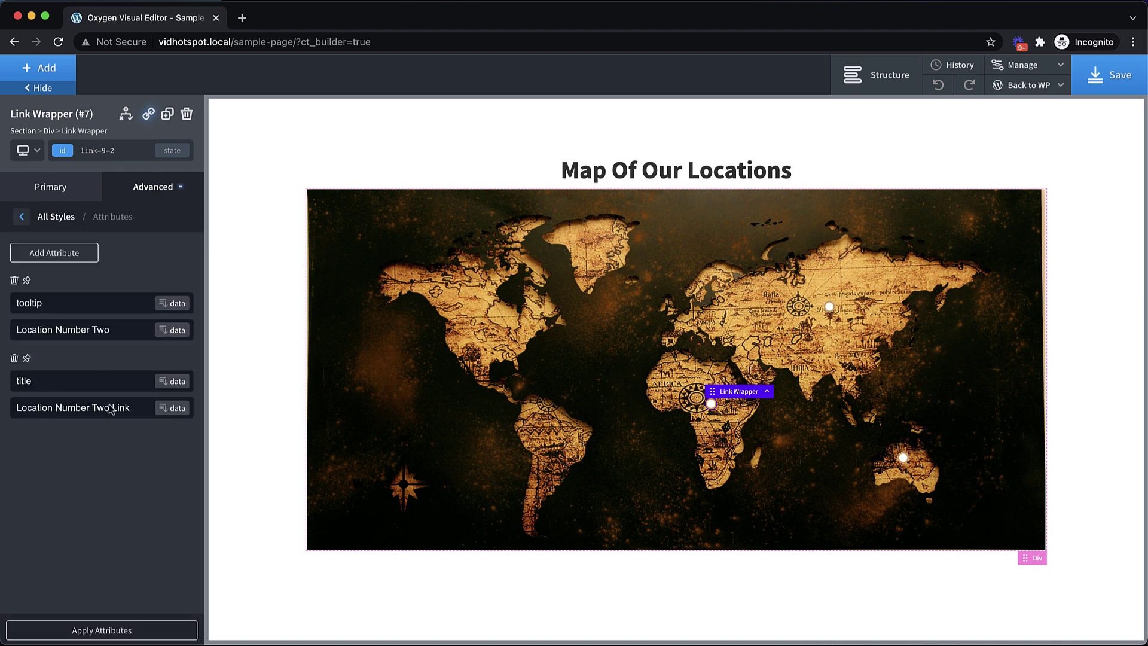
click(118, 328)
key(BackSpace)
key(BackSpace)
text(hree)
click(136, 401)
key(BackSpace)
key(BackSpace)
key(BackSpace)
key(BackSpace)
key(BackSpace)
key(BackSpace)
key(BackSpace)
Finish the title as 'Location Number Three Link' and duplicate the third marker
text(hree Link)
click(168, 117)
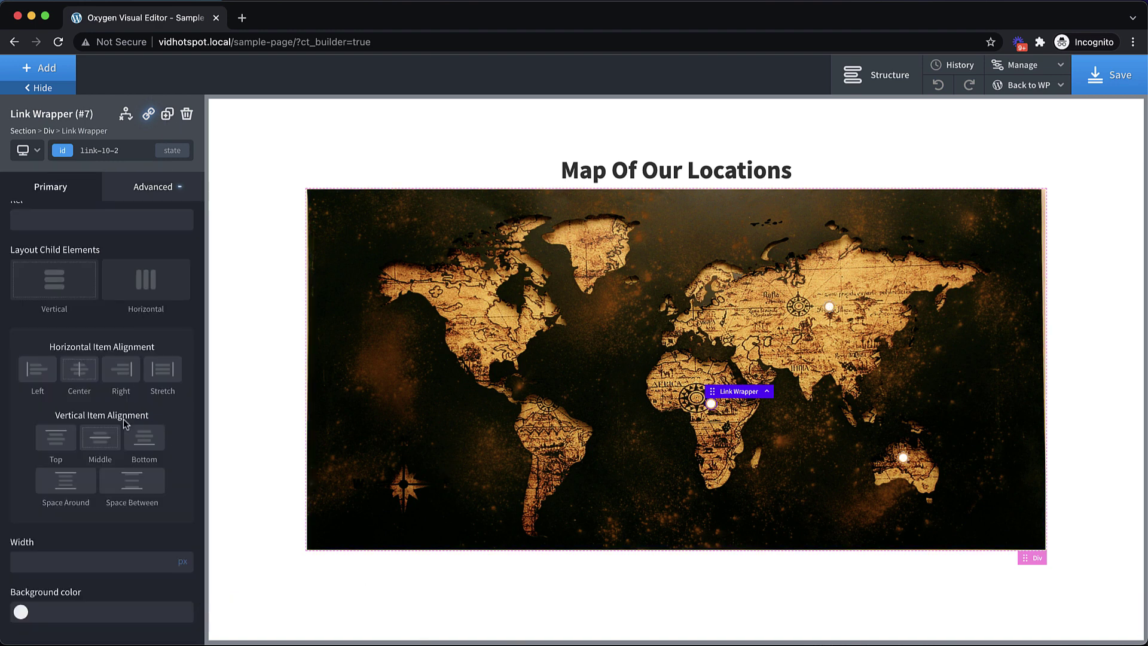
click(171, 192)
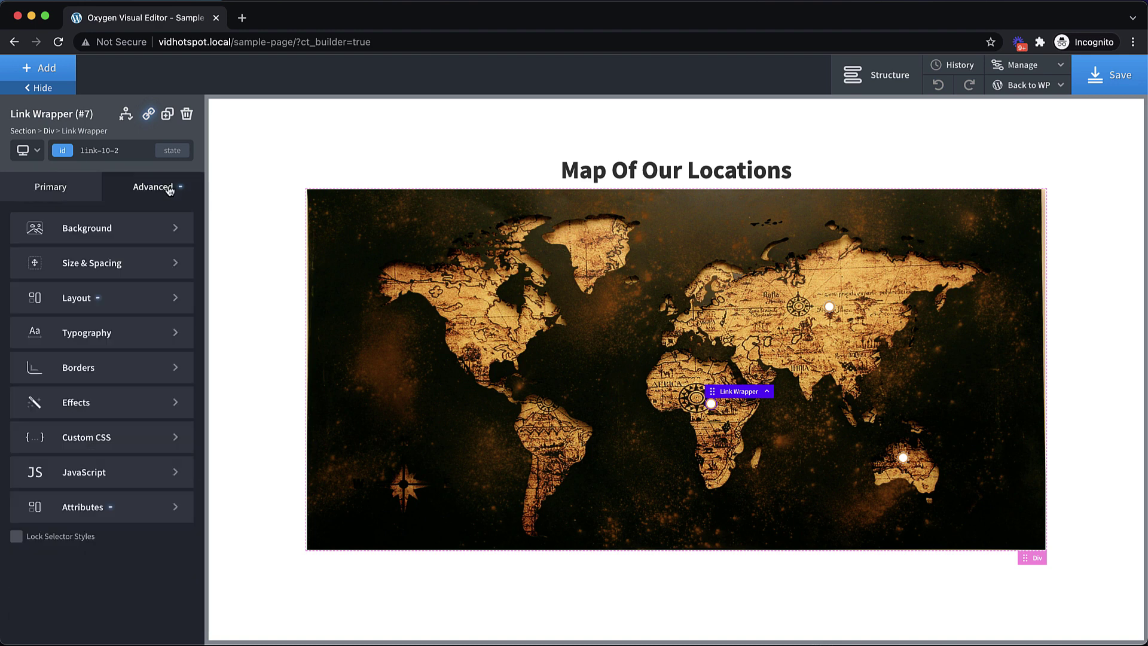
click(134, 304)
Place the fourth marker over North America at 23% left and 39% top
scroll(117, 449, down, 6)
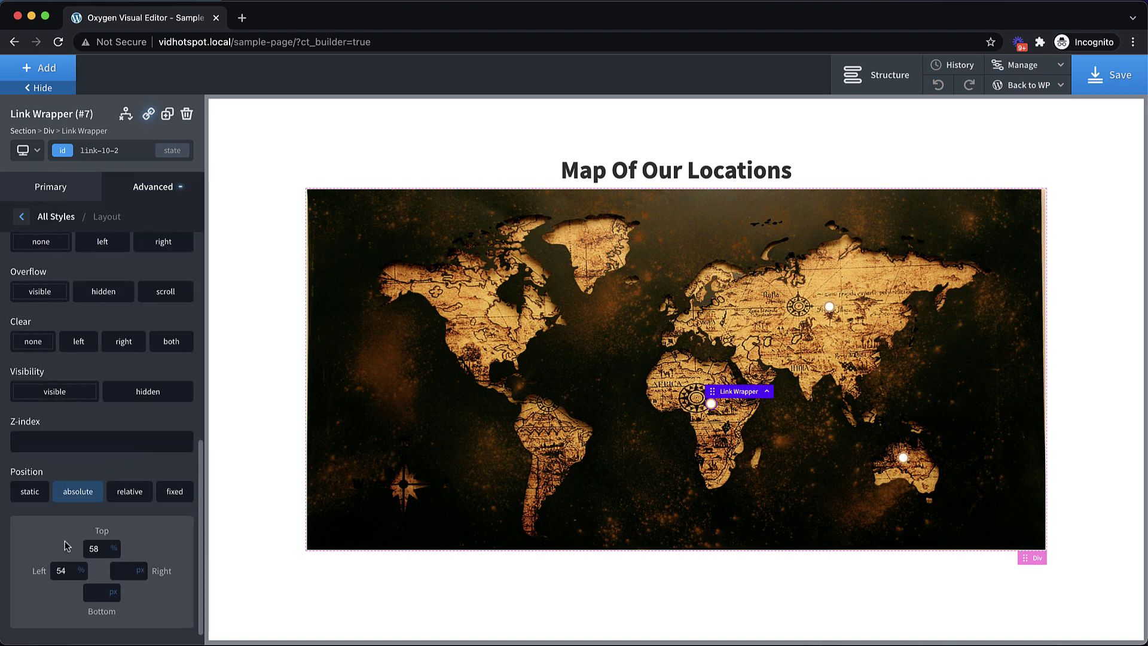
double_click(62, 571)
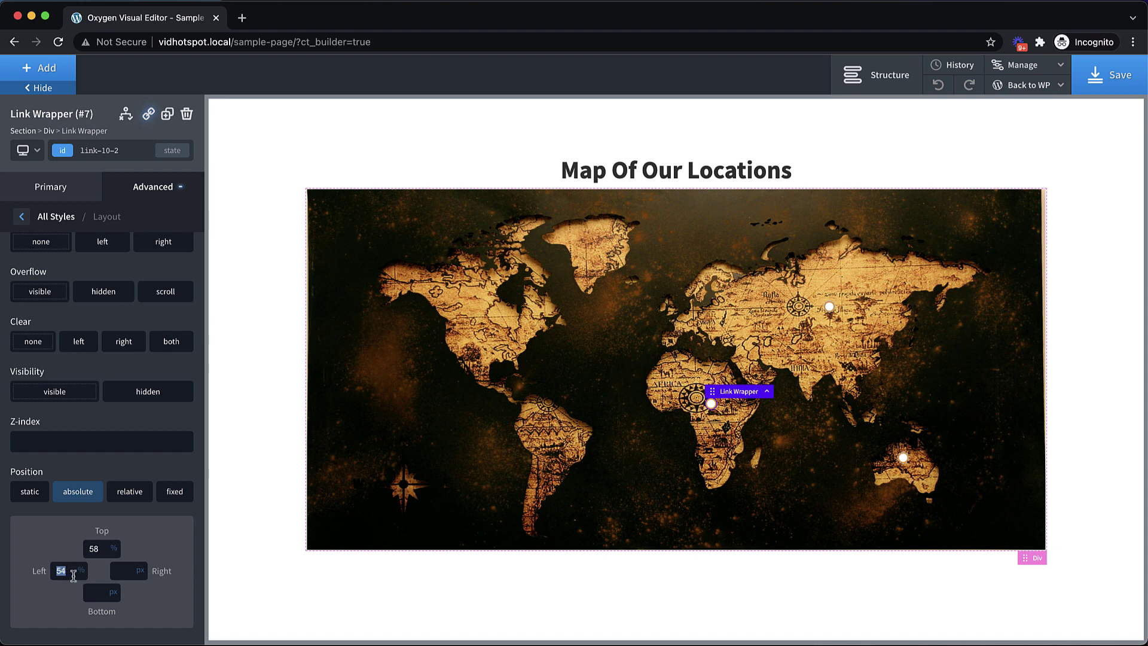
text(53)
key(Down)
key(Down)
key(Down)
key(Down)
key(Down)
key(Down)
key(Down)
key(Down)
key(Down)
key(Down)
key(Down)
key(Down)
key(Down)
key(Down)
key(Down)
key(Down)
key(Down)
key(Down)
key(Down)
key(Down)
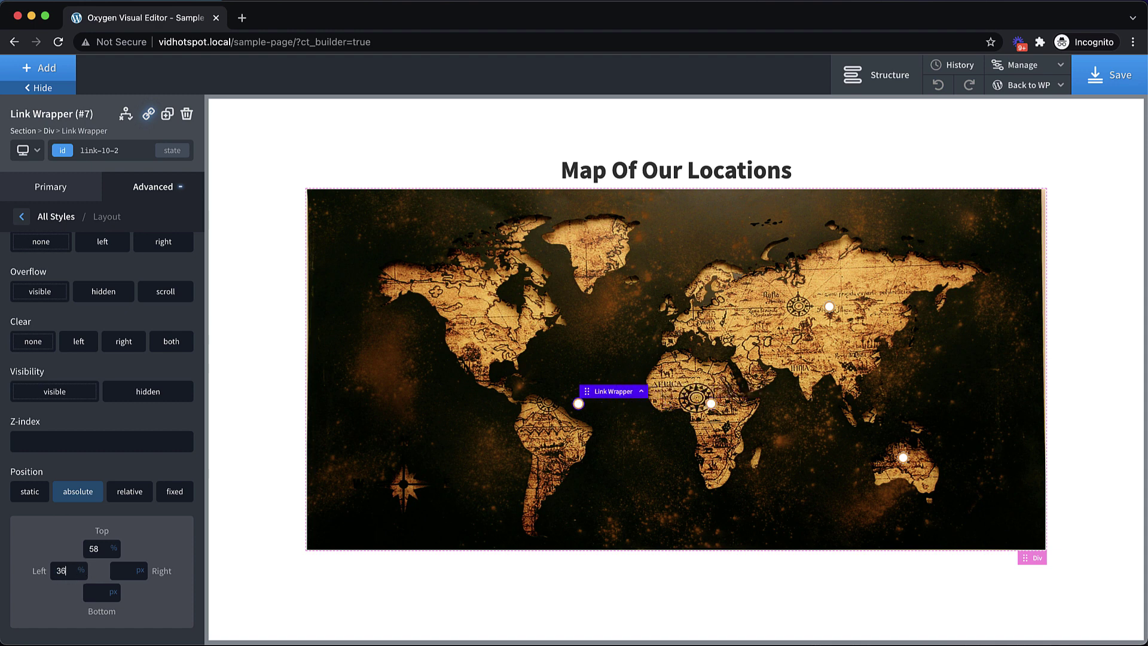
key(Down)
key(Down)
key(Down)
key(Down)
key(Down)
key(Down)
key(Down)
key(Down)
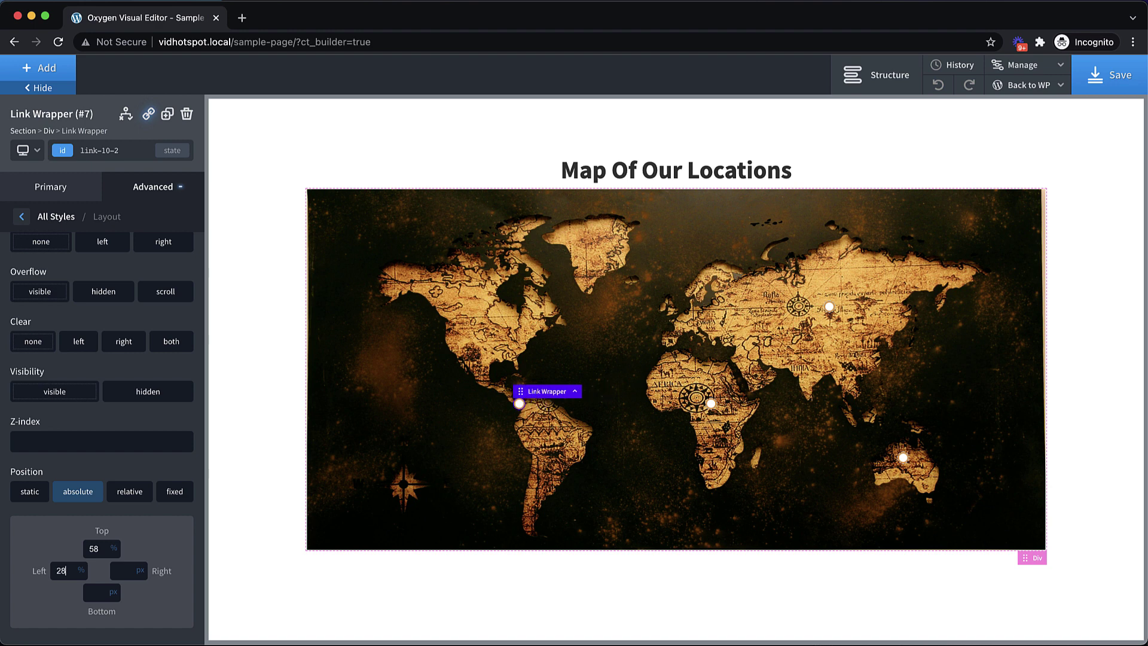
key(Down)
key(Up)
key(Up)
click(91, 549)
key(Down)
key(Down)
key(Down)
key(Down)
key(Down)
key(Down)
key(Down)
key(Down)
key(Down)
key(Down)
key(Down)
key(Down)
key(Down)
key(Down)
key(Down)
key(Down)
key(Down)
key(Down)
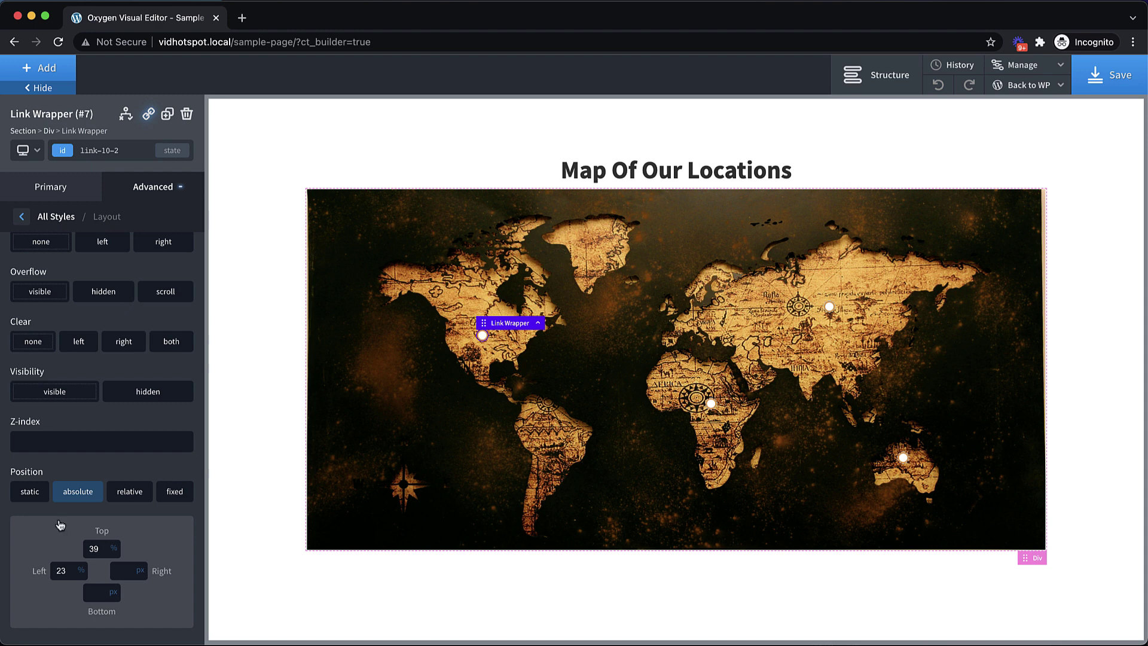
Change the fourth marker's tooltip and title to 'Location Number Four' and 'Location Number Four Link'
click(158, 192)
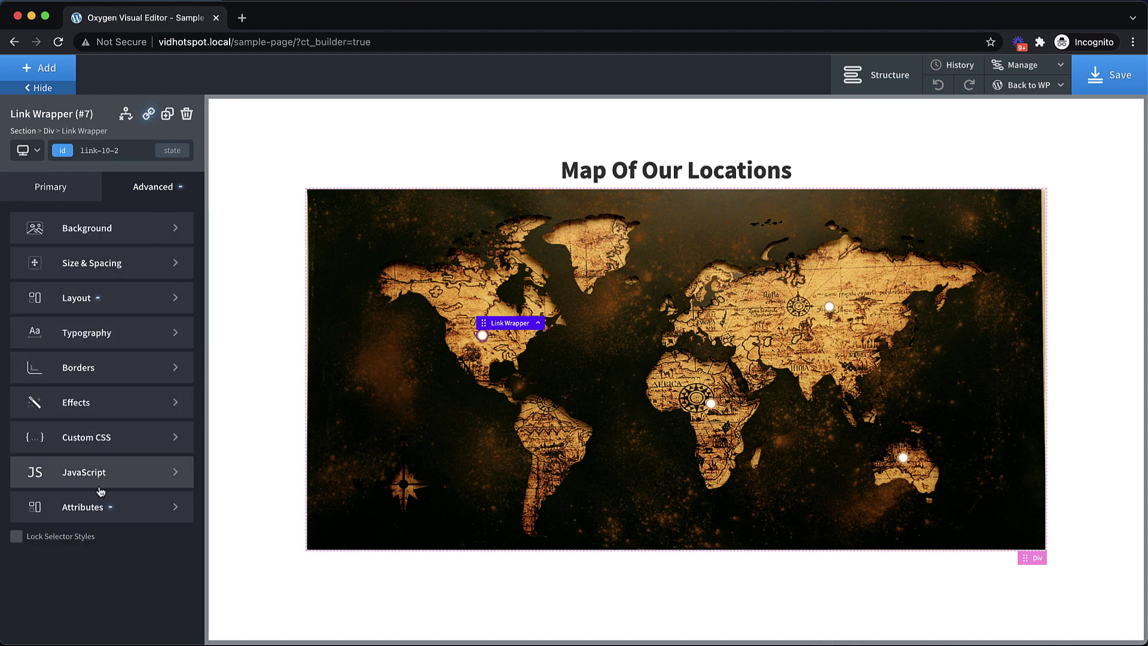
click(102, 507)
key(BackSpace)
key(BackSpace)
key(BackSpace)
key(BackSpace)
key(BackSpace)
key(BackSpace)
text(Four)
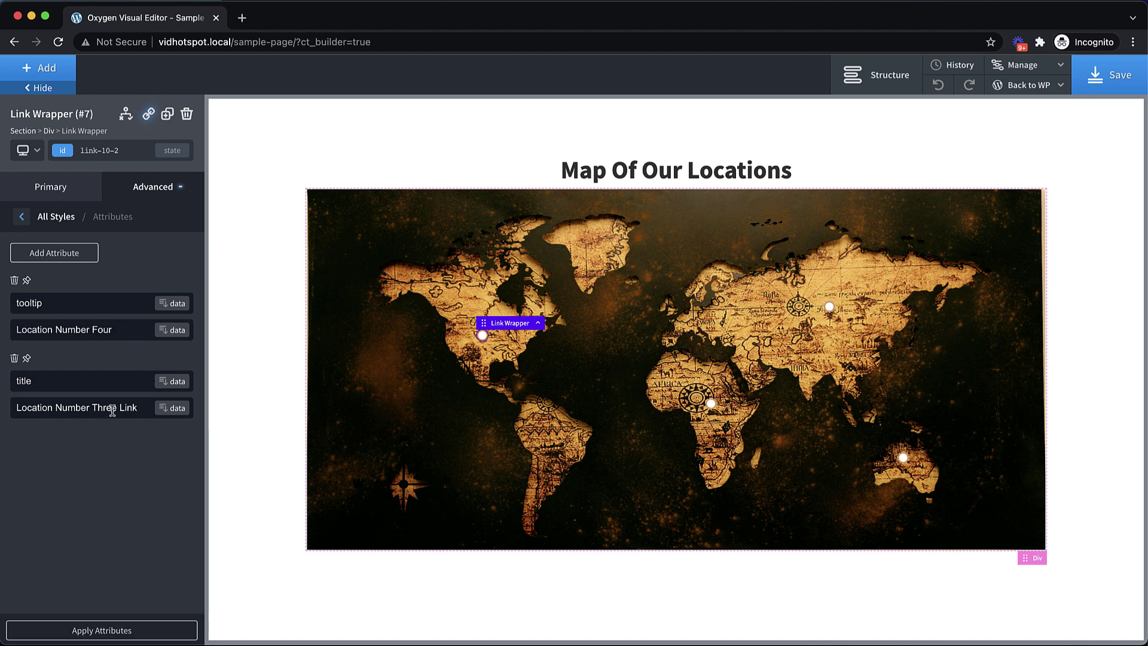
click(117, 409)
key(BackSpace)
key(BackSpace)
key(BackSpace)
key(BackSpace)
key(BackSpace)
text(Four)
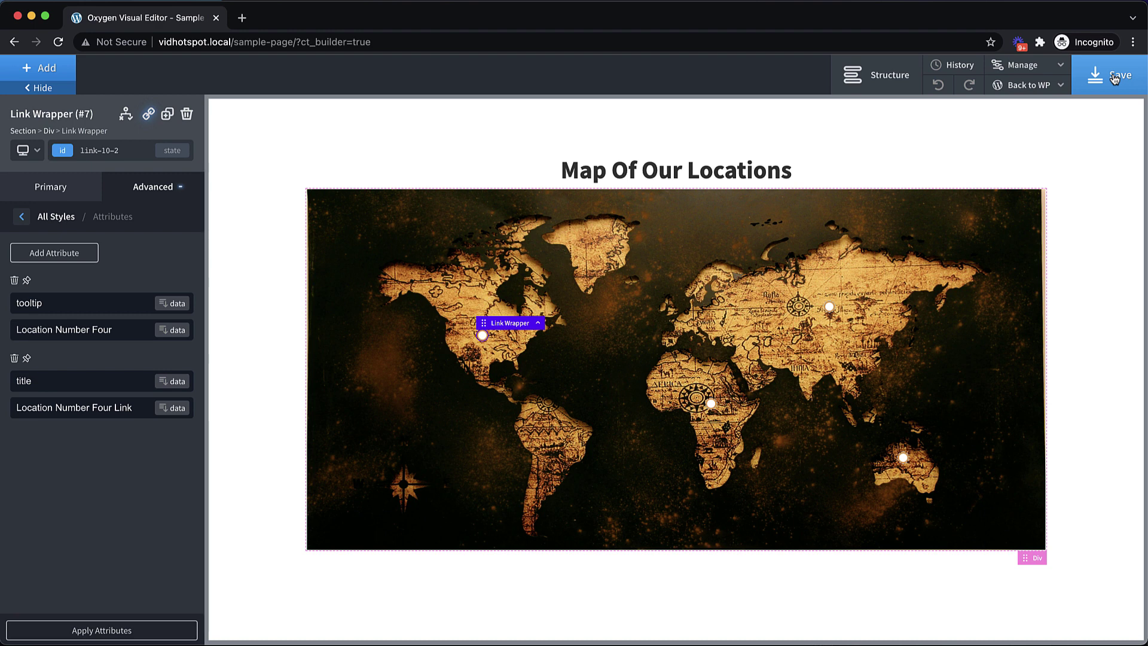
Add a new stylesheet named 'hotspots' from Manage > Stylesheets
click(1048, 66)
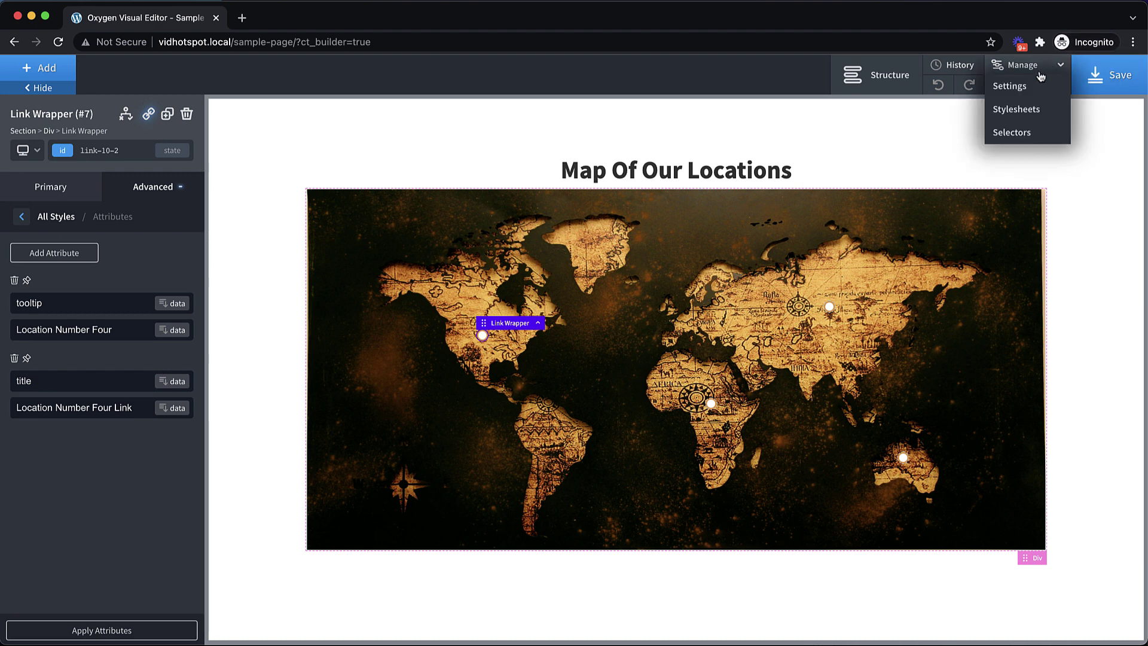
click(1023, 111)
click(980, 139)
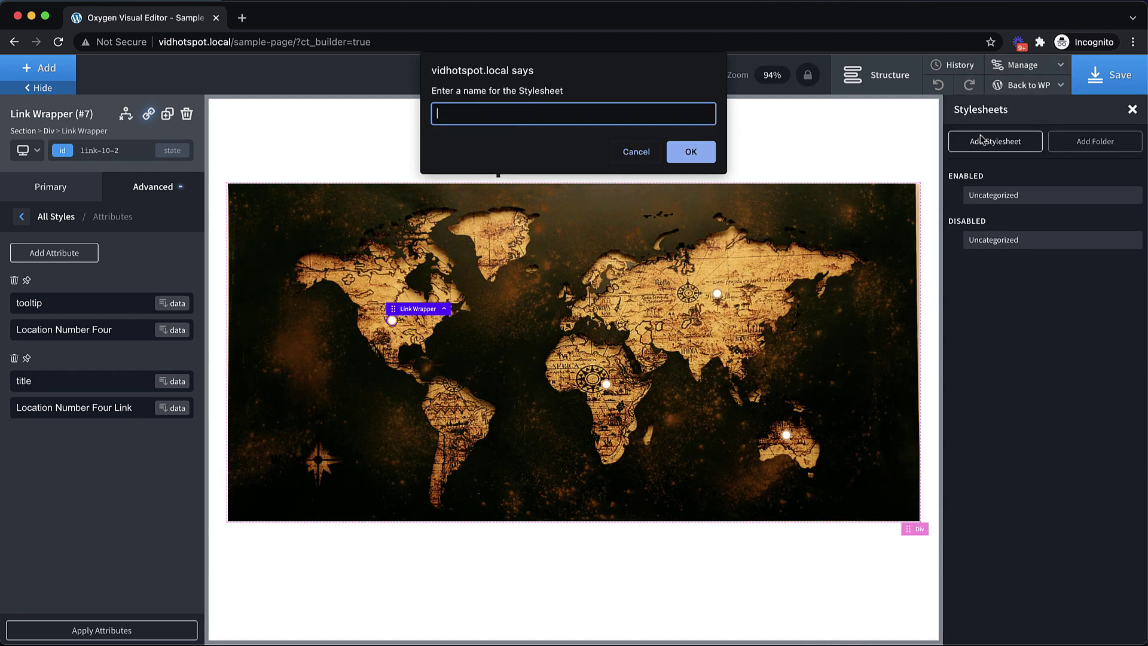
text(hotspots)
key(Return)
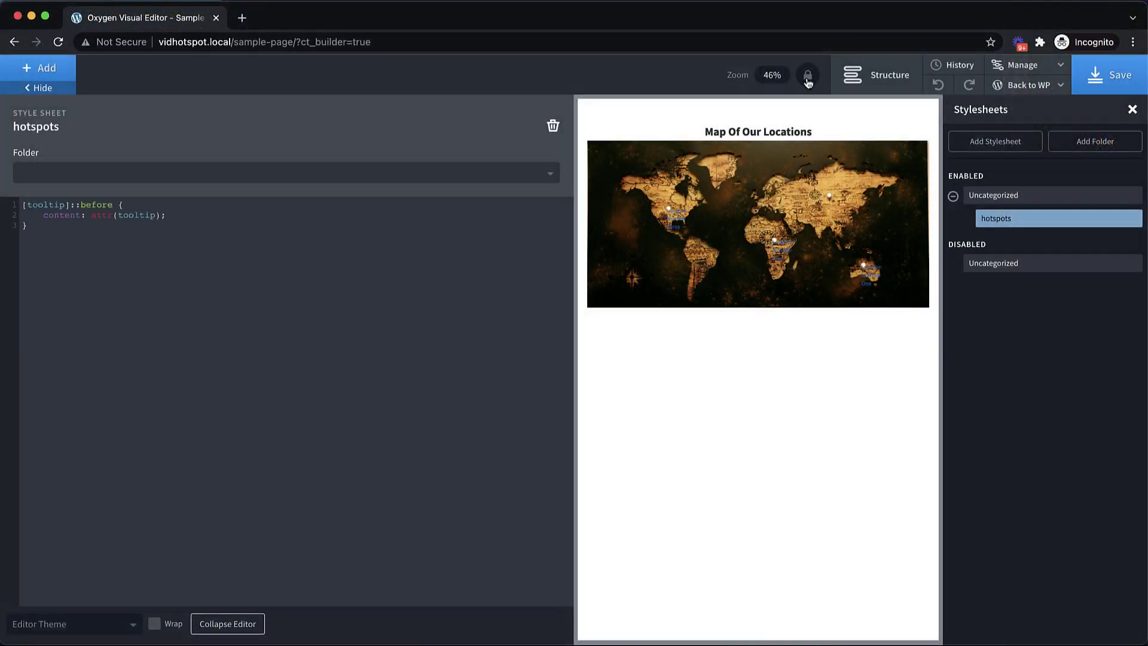
Zoom the page preview to 100% and scroll it sideways to inspect the tooltips
click(808, 75)
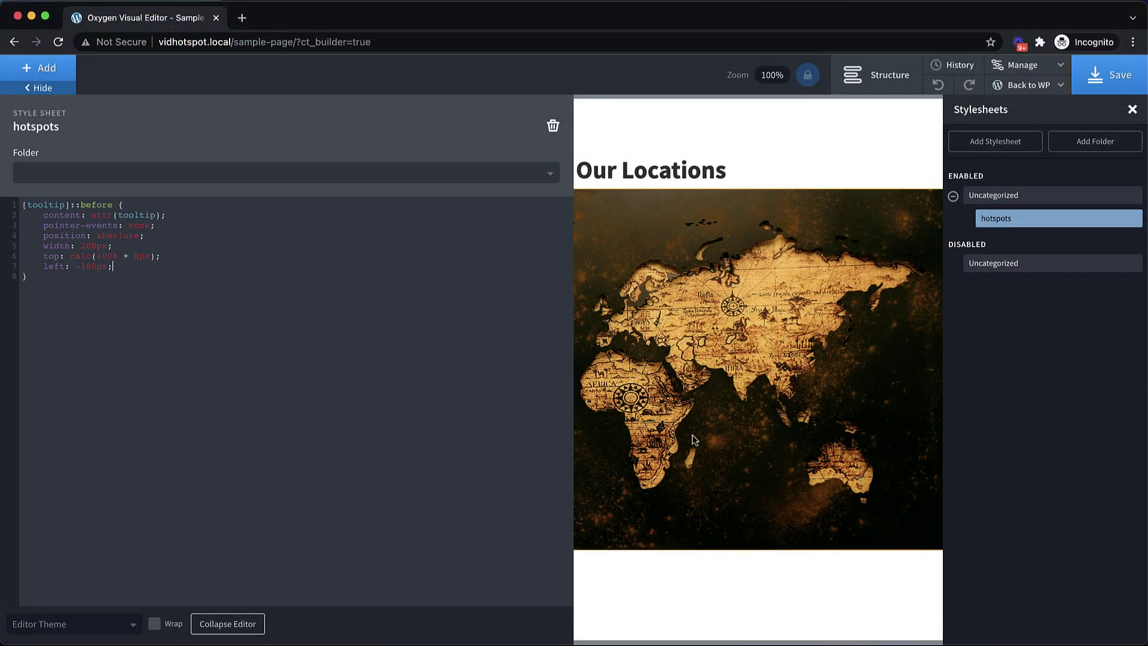
scroll(700, 478, left, 5)
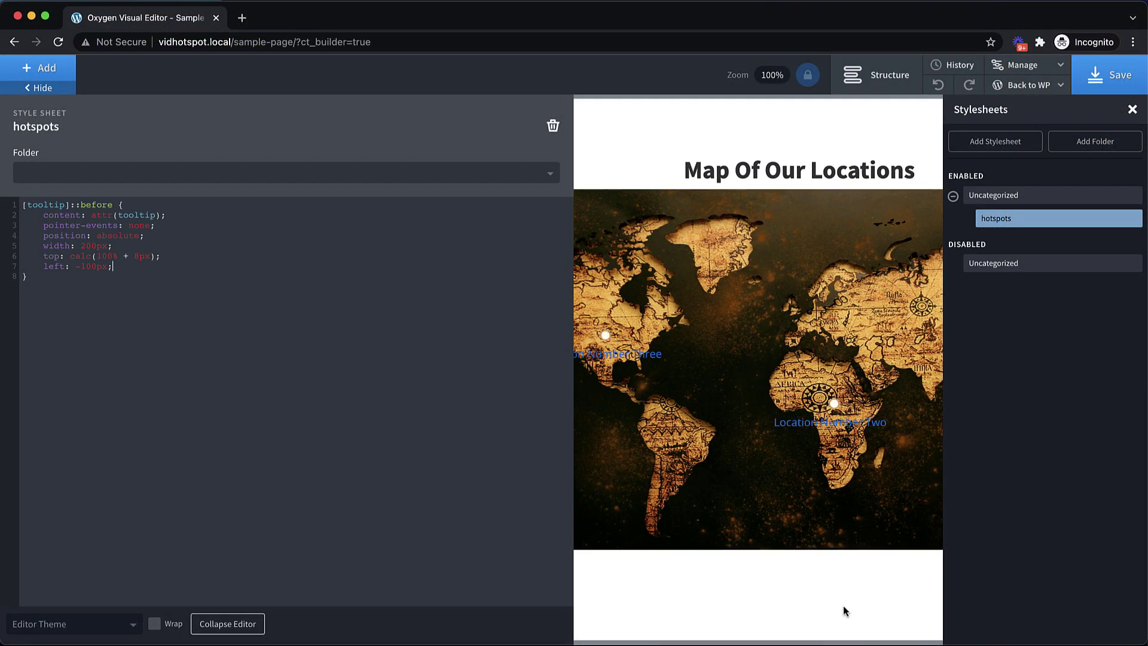
scroll(843, 606, right, 6)
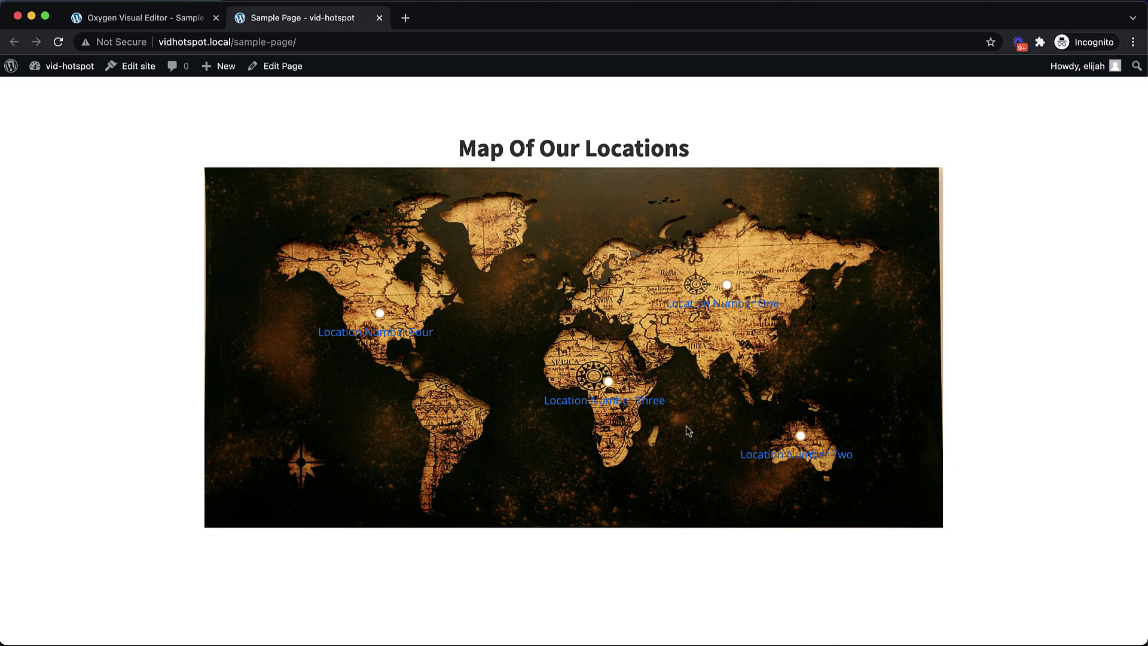
Switch back to the Oxygen visual editor
click(170, 19)
Add background-color: black, padding: 8px and border-radius: 2px to the tooltip rule
click(122, 265)
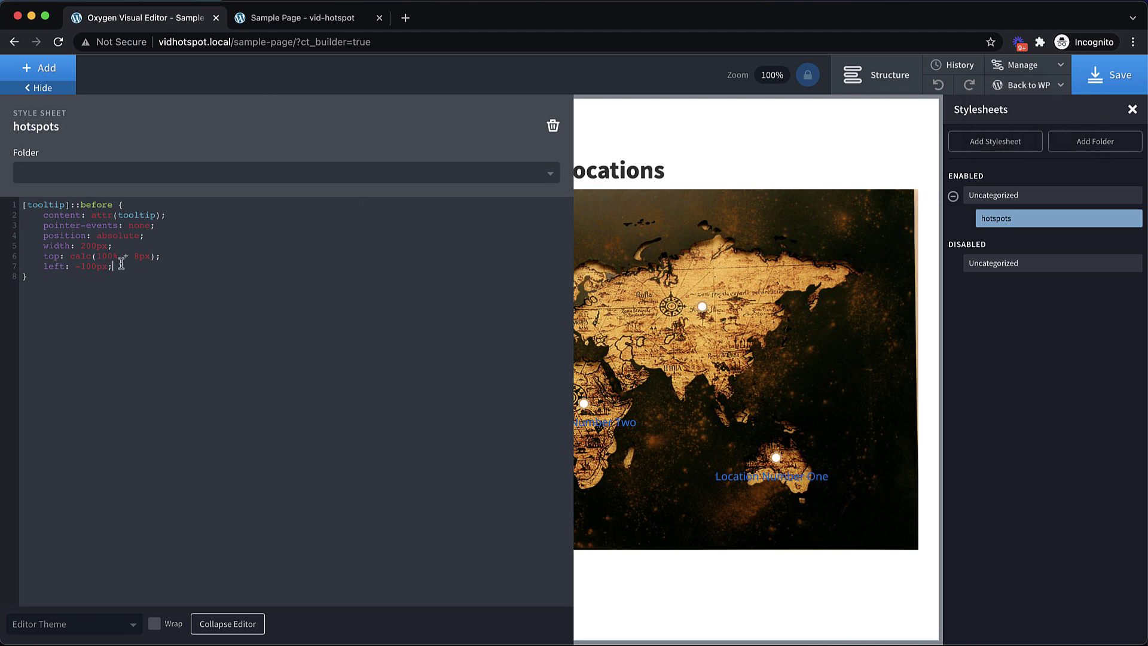
key(Return)
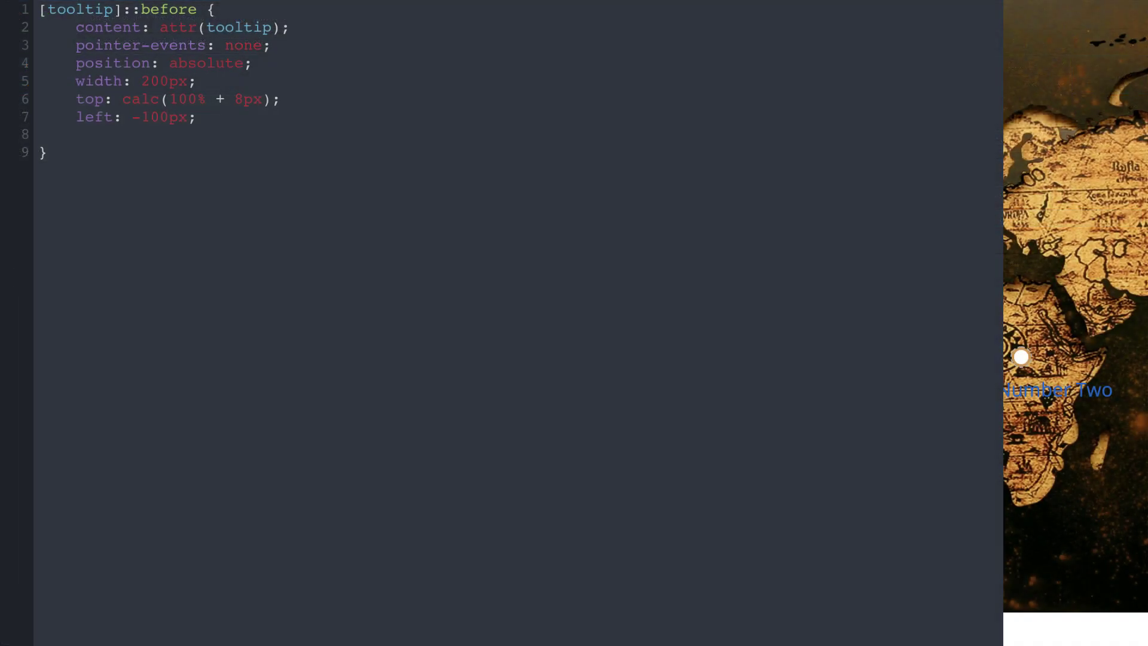
text(background-color: black;)
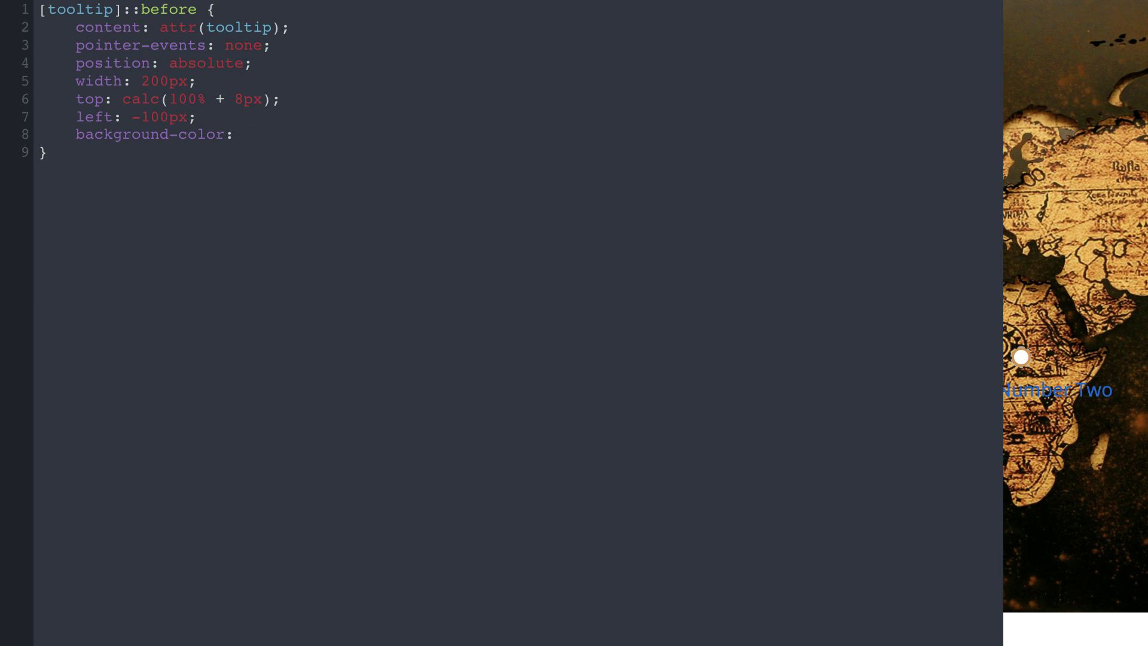
key(Return)
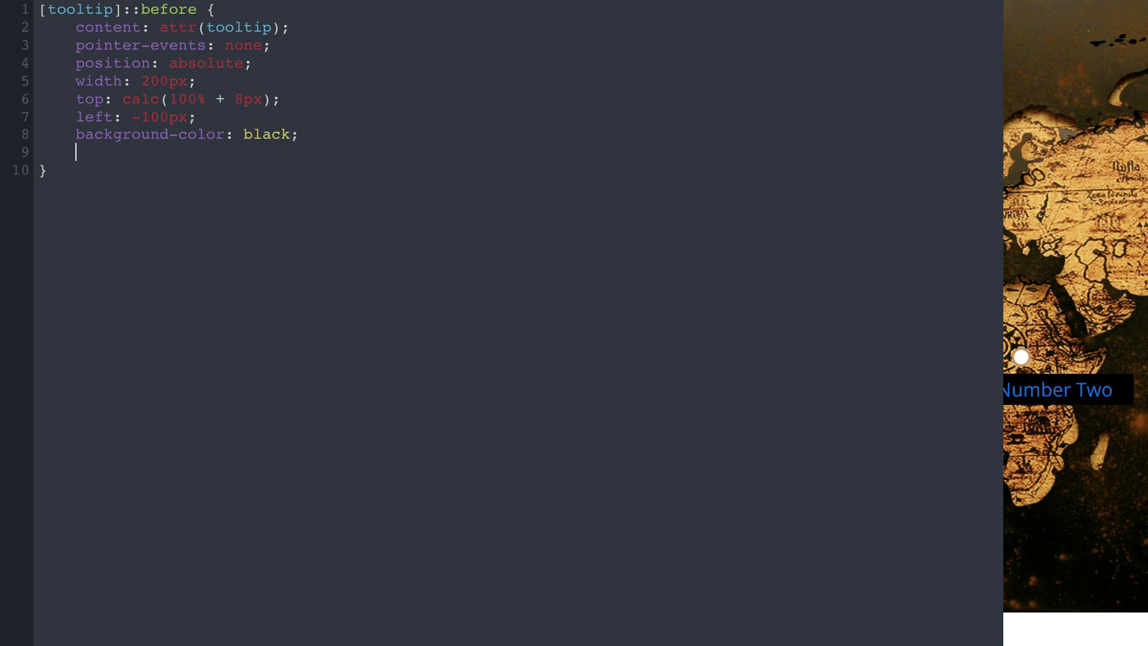
text(padding: 8px;)
key(Return)
text(border-ra)
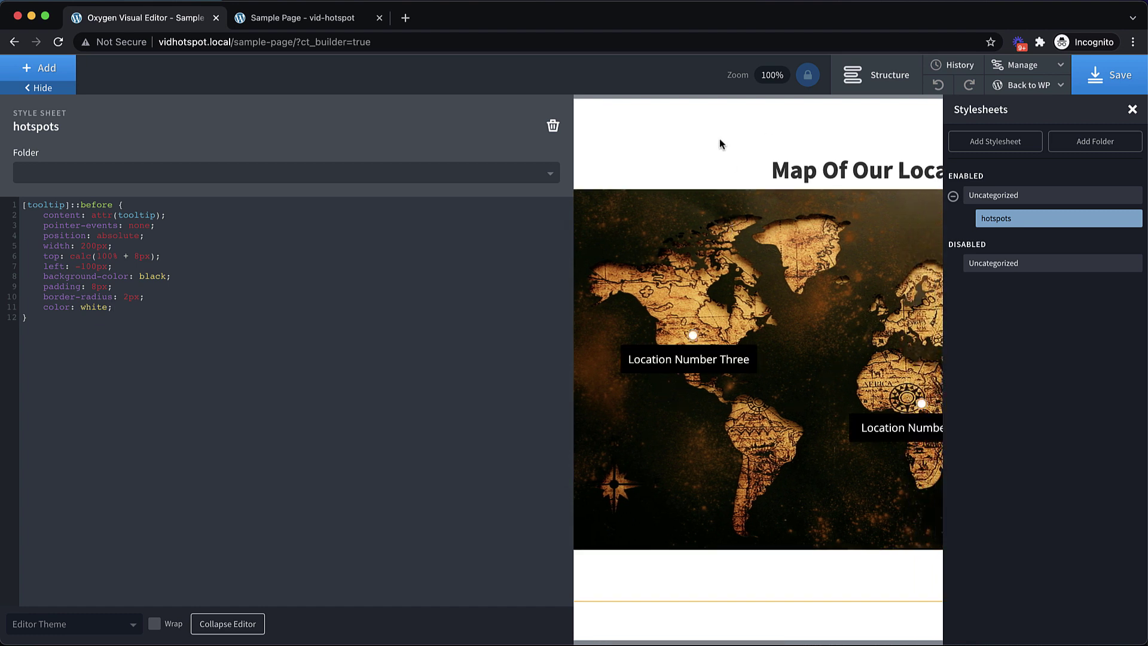
Add z-index: 10, opacity: 0 and transform: scaleY(0) to the tooltip rule
click(114, 307)
key(Return)
text(z)
text(-index:)
text( 10;)
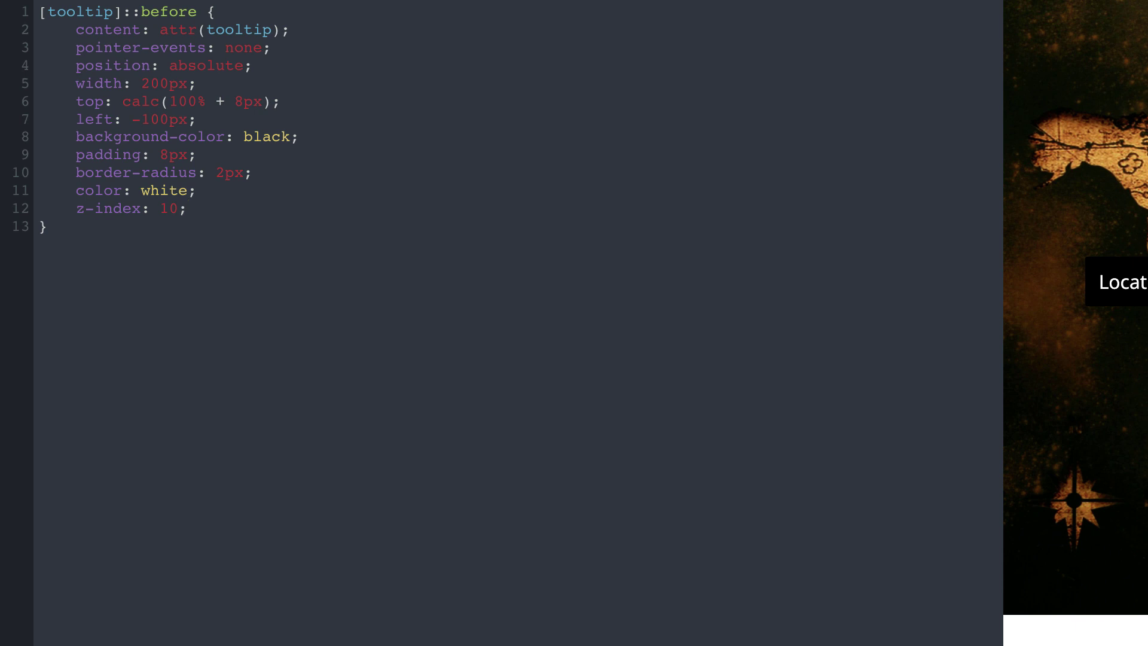
key(Return)
text(opacity: 0;)
key(Return)
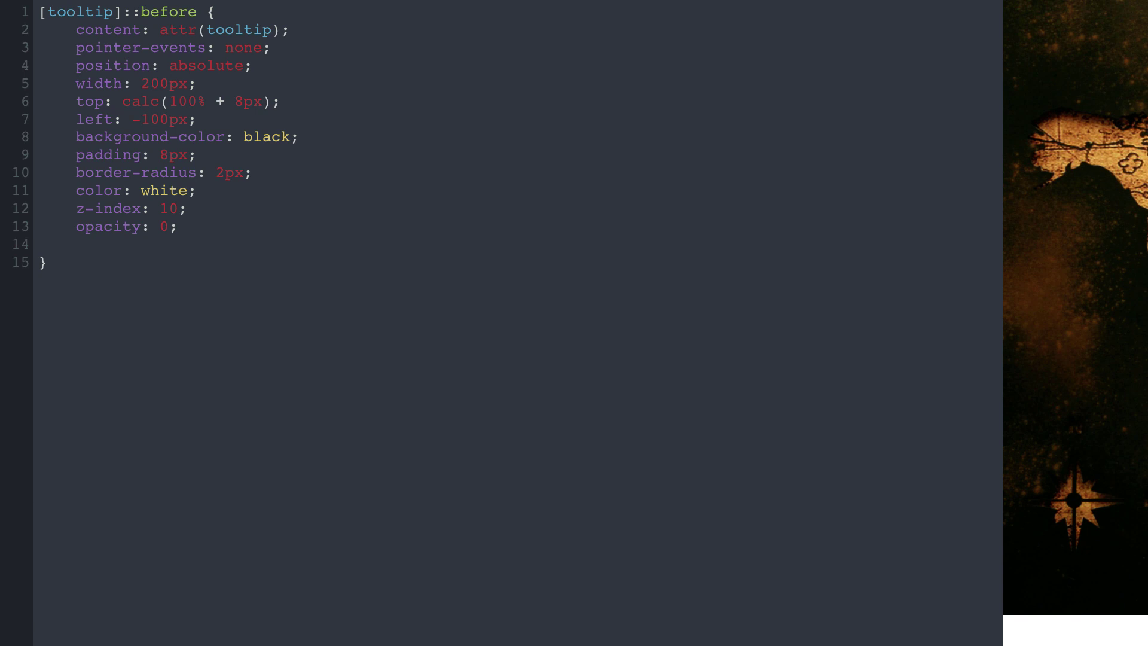
text(transform: scaleY(0))
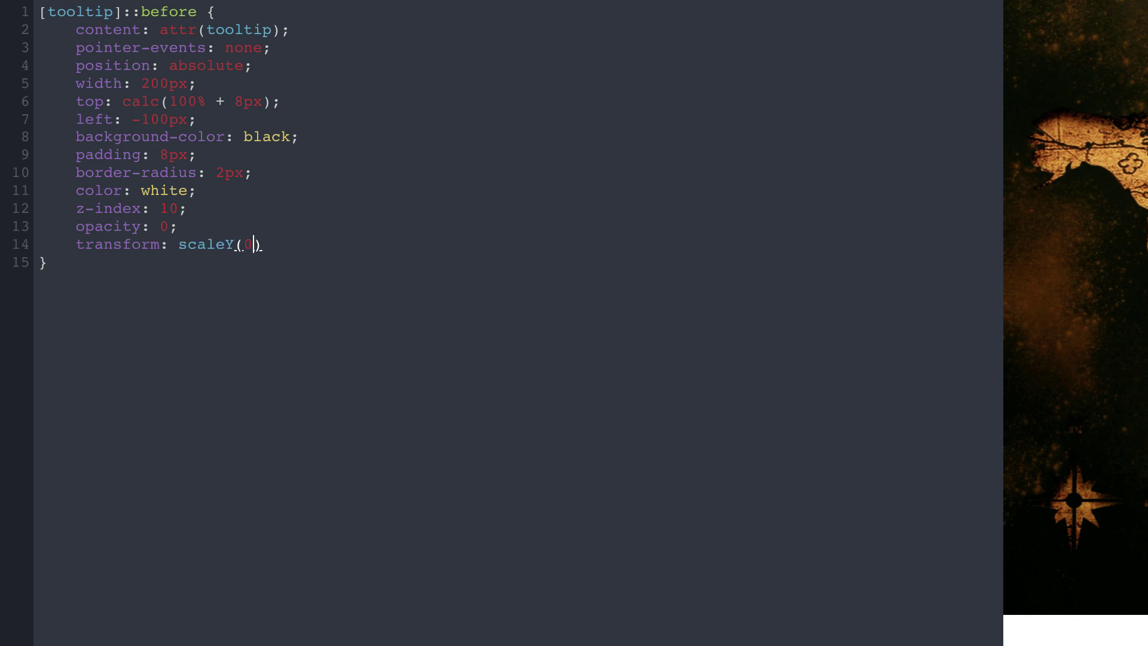
text(;)
click(86, 265)
key(Return)
key(Return)
text(@keyframes )
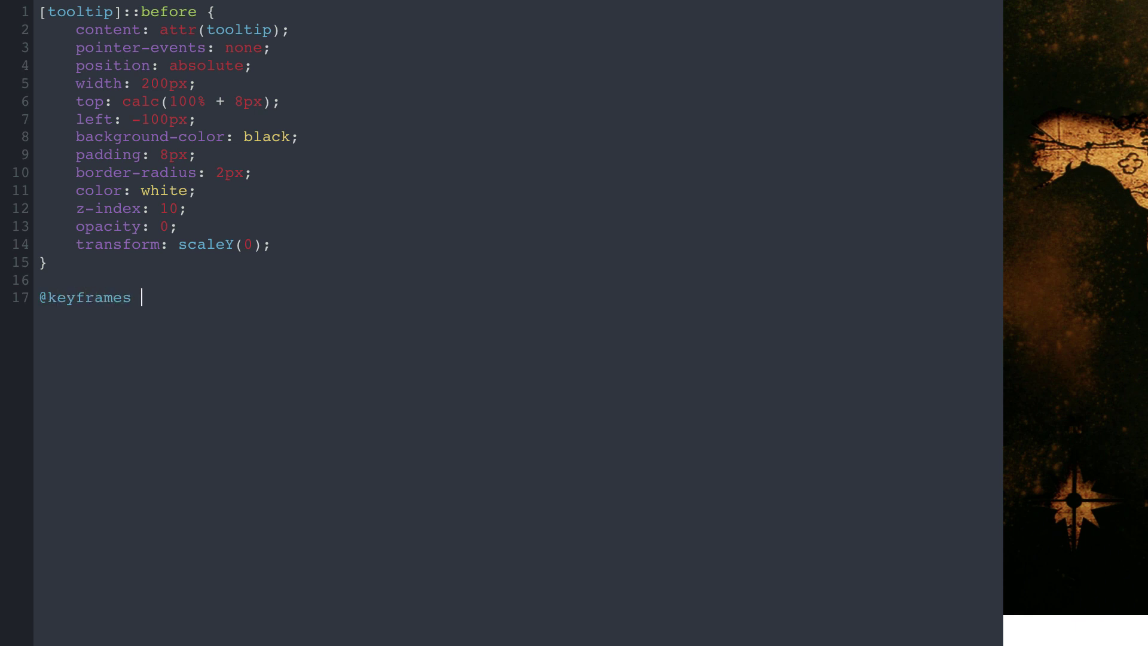
text(flip {)
Write the flip keyframes' from step with transform: scaleY(0) and opacity: 0
key(Return)
text(from {)
key(Return)
text(transform: scaleY)
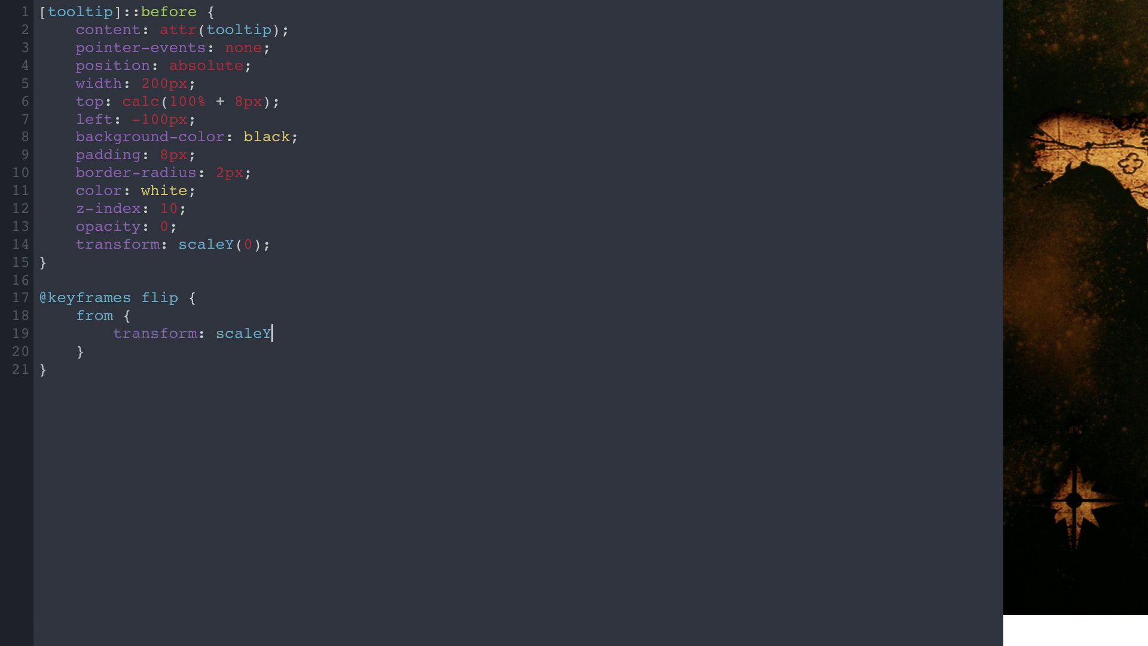
text((0);)
key(Return)
text(opacity: 0)
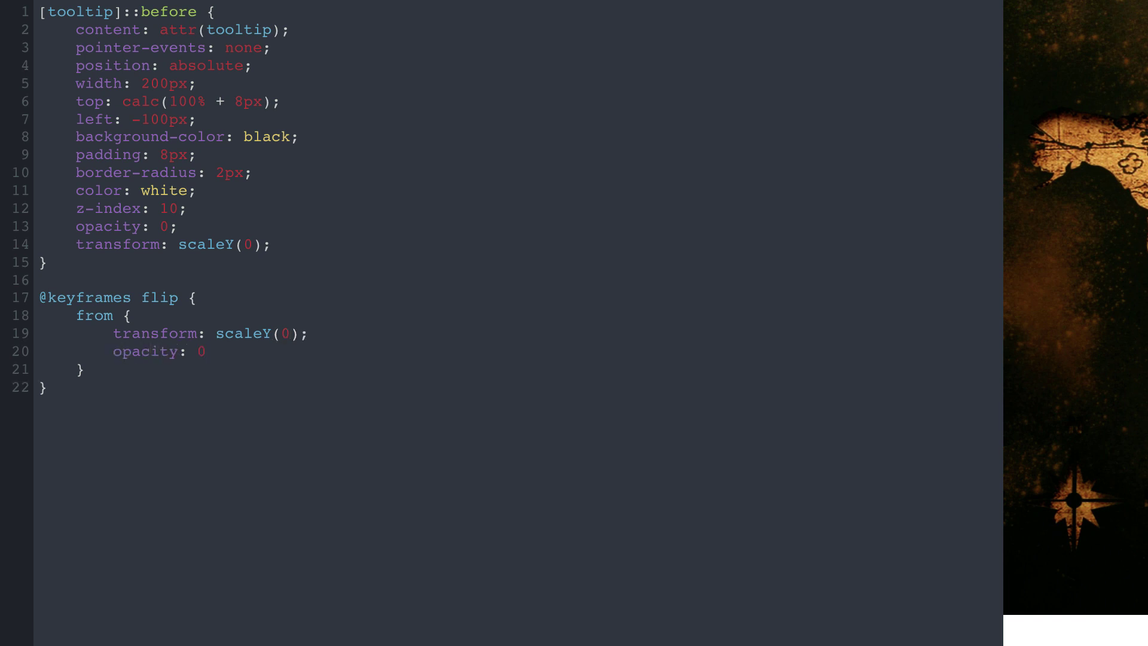
text(;)
Add the to step with transform: scaleY(1) and begin its opacity line
click(84, 370)
key(Return)
text({)
key(Return)
text(transform: scal)
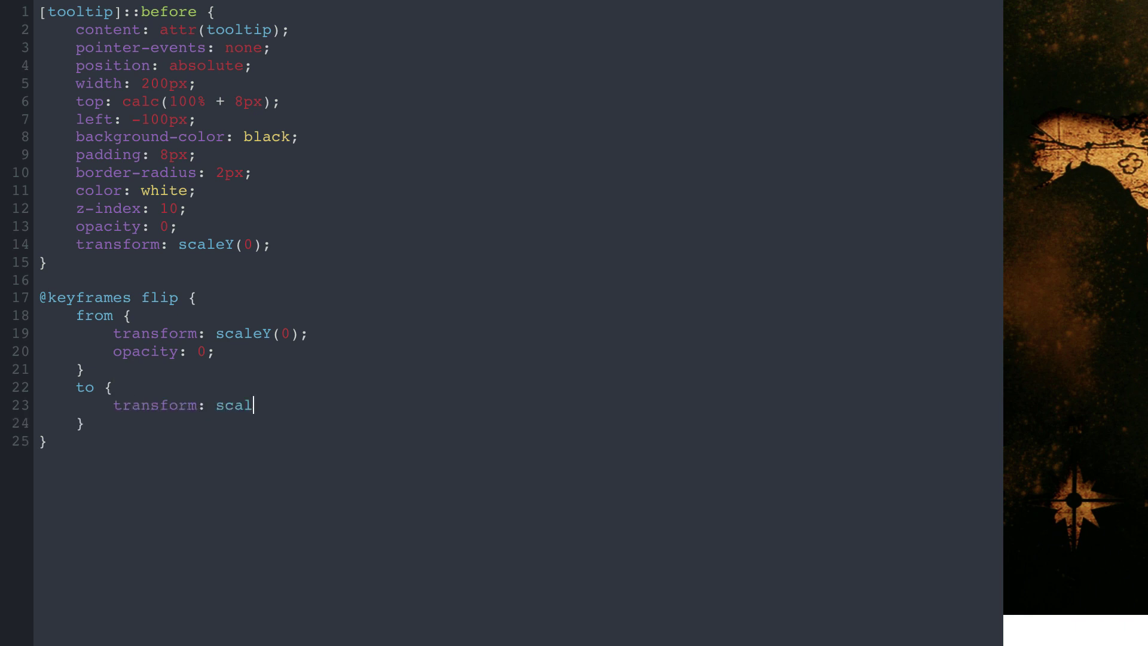
text(eY(1);)
key(Return)
text(an)
text(pacity: 1;)
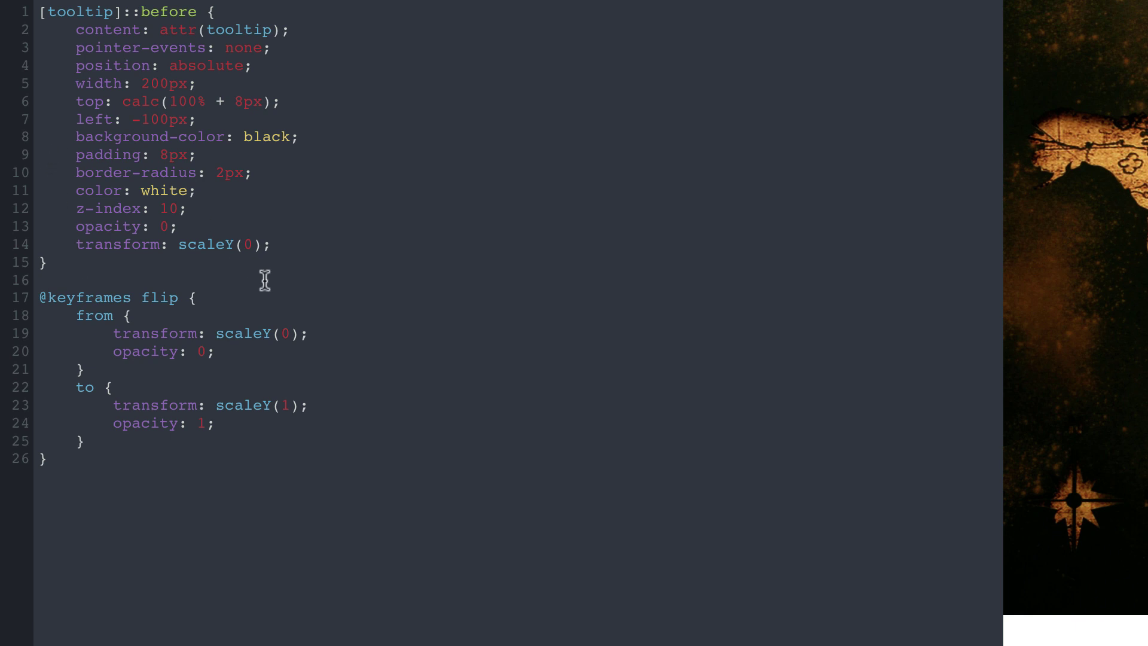
Begin a [tooltip]:hover::before rule between the tooltip rule and the keyframes
click(144, 262)
key(Return)
key(Return)
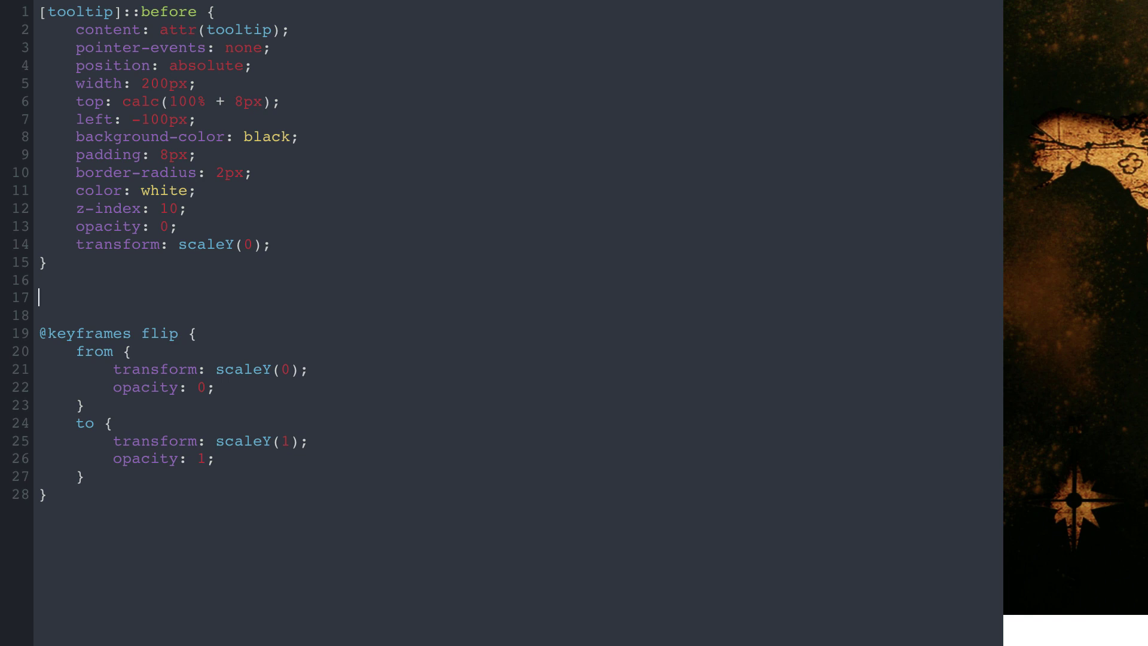
text([tooltip]:hover::before )
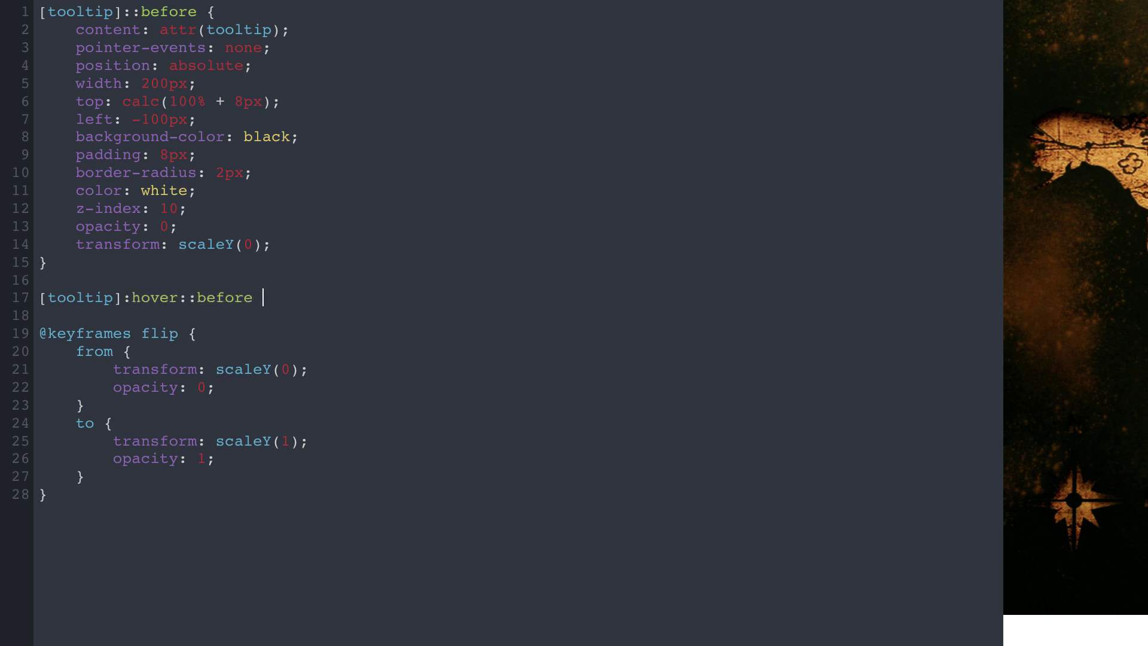
text({)
Give the hover rule animation-name flip, duration 0.5s and an iteration count, then revisit the transform line
key(Return)
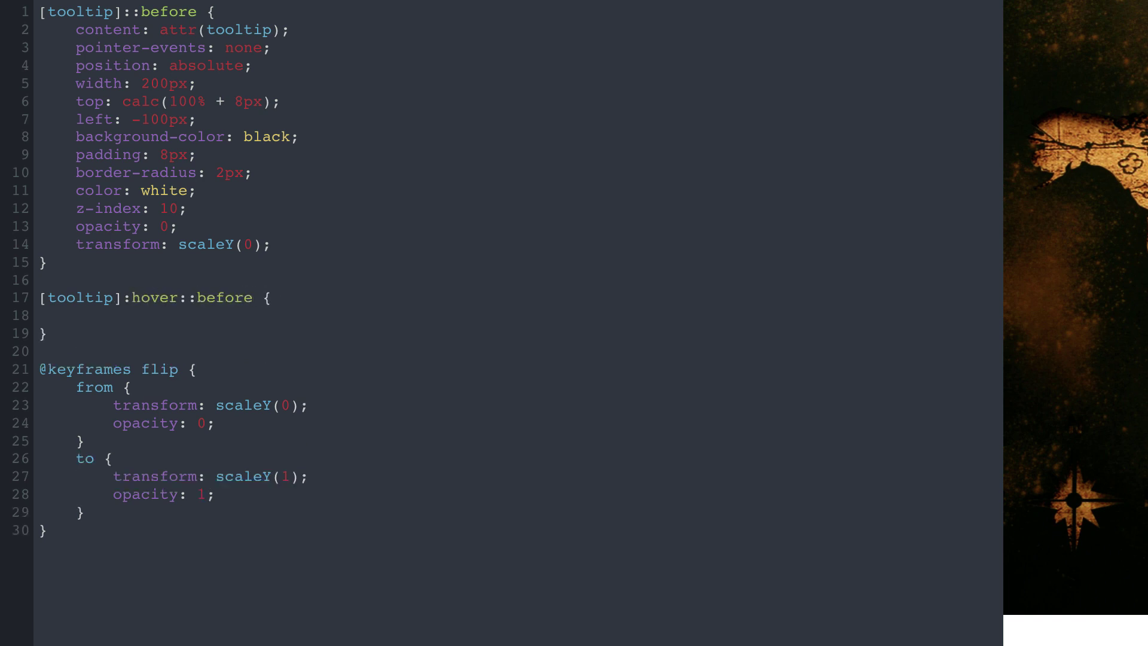
text(animation-name: flip;)
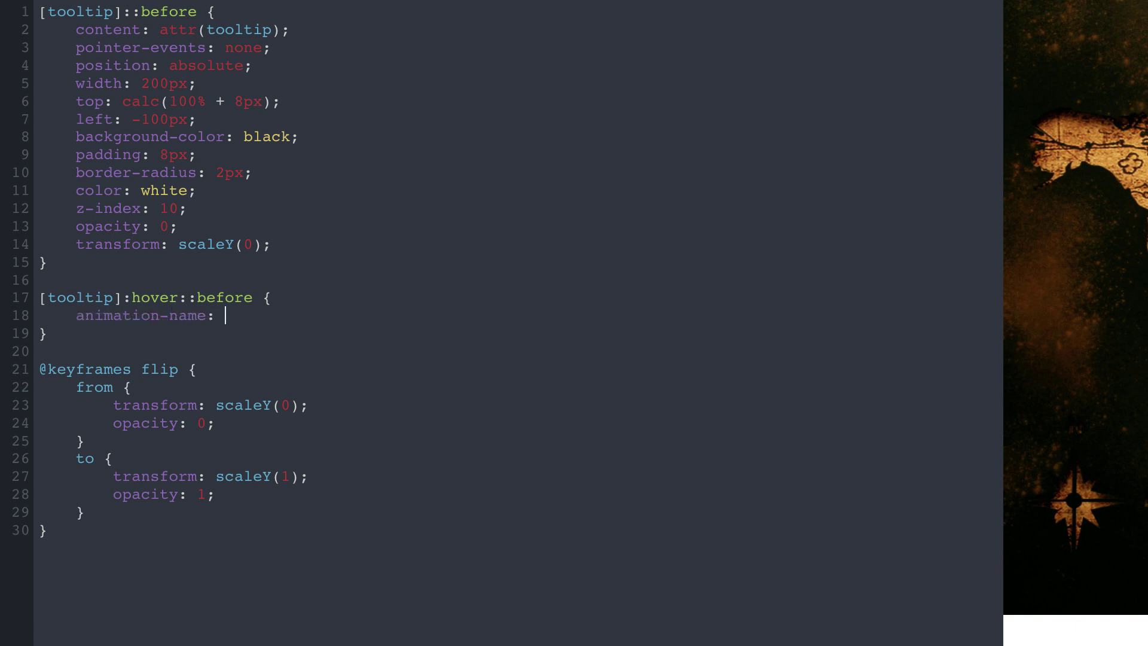
key(Return)
text(animation-duration)
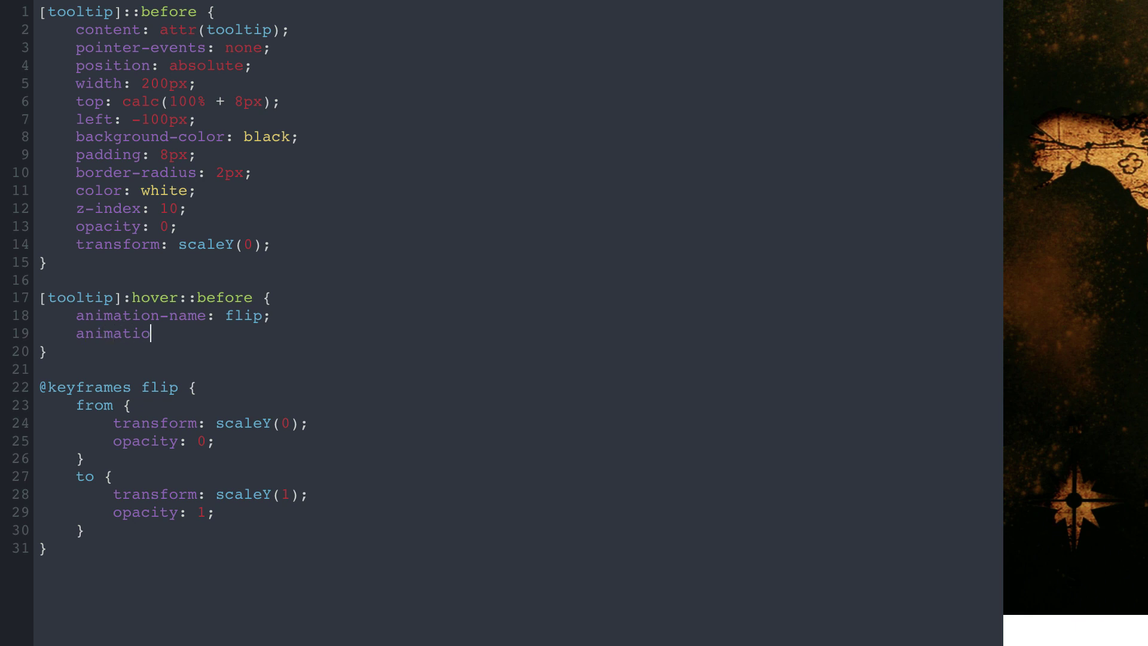
text(: 0.5s;)
key(Return)
text(animation-iteration-count)
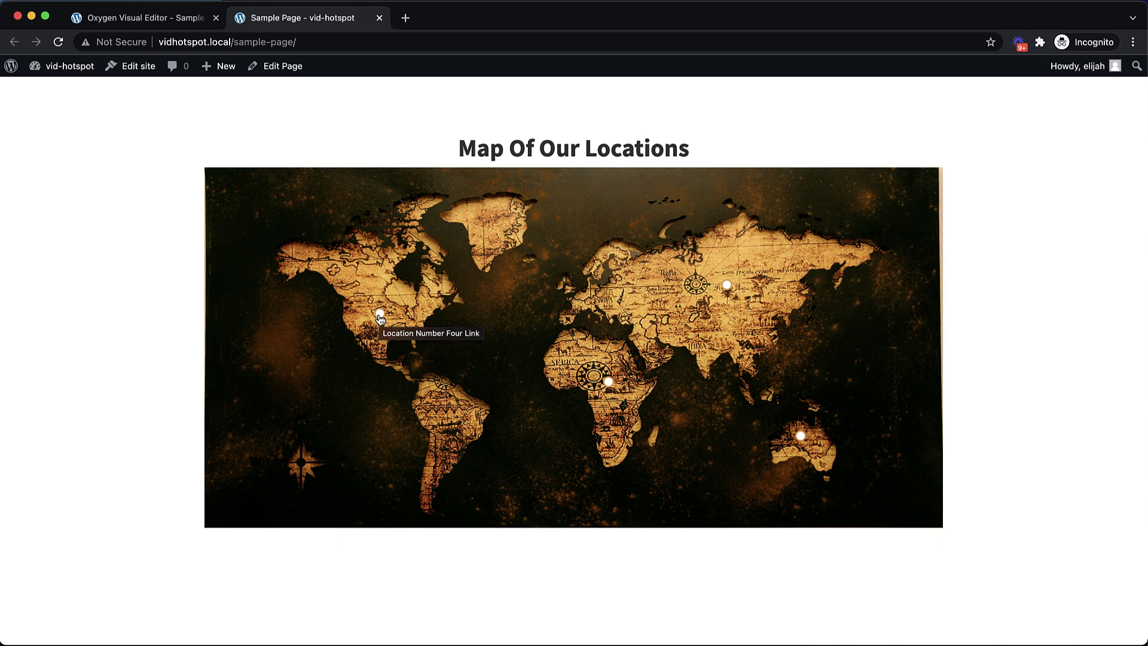
click(161, 17)
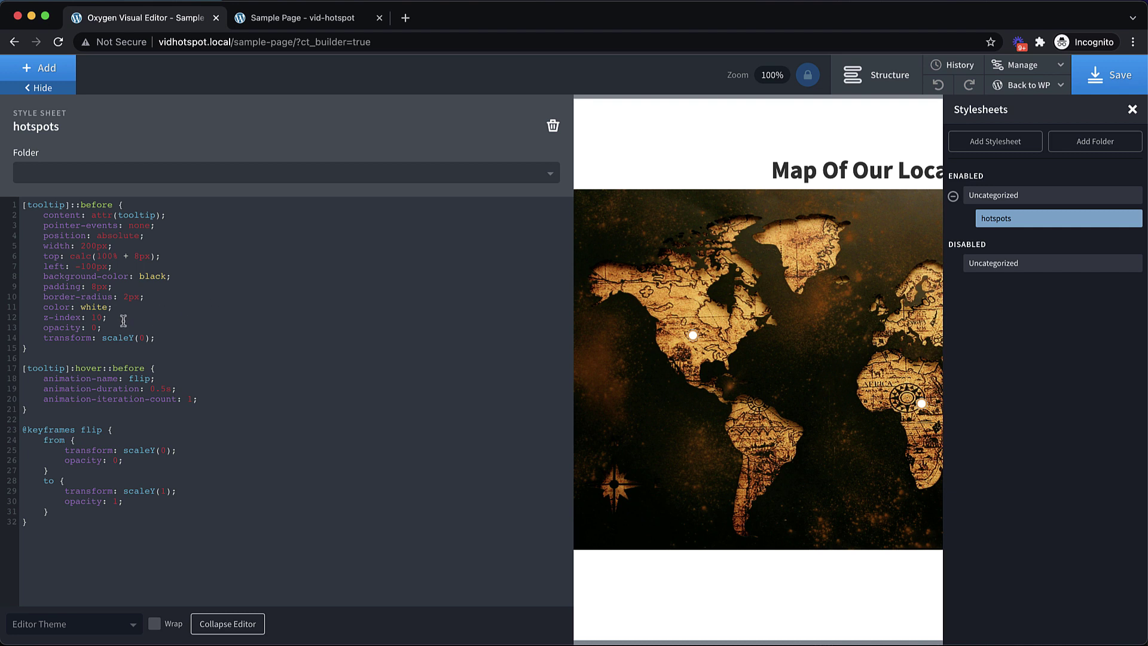
click(170, 339)
Delete the transform: scaleY(0); line from the tooltip rule, save, and reload the live Sample Page
drag(166, 339, 36, 338)
key(BackSpace)
key(BackSpace)
key(BackSpace)
key(BackSpace)
click(1110, 75)
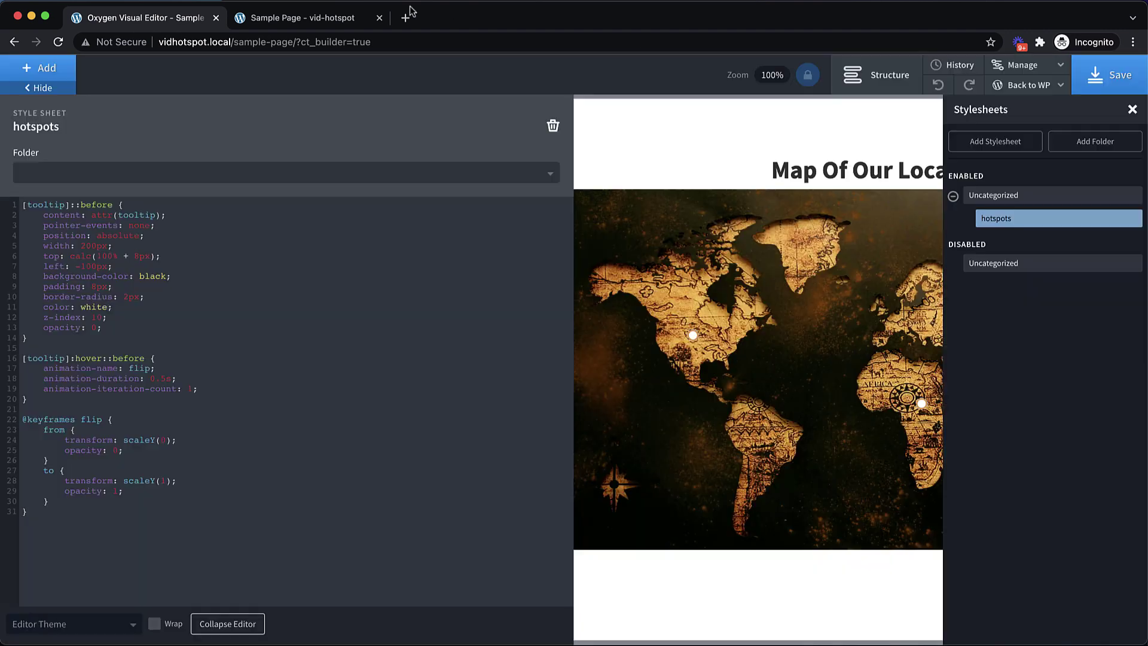
click(338, 18)
key(super+r)
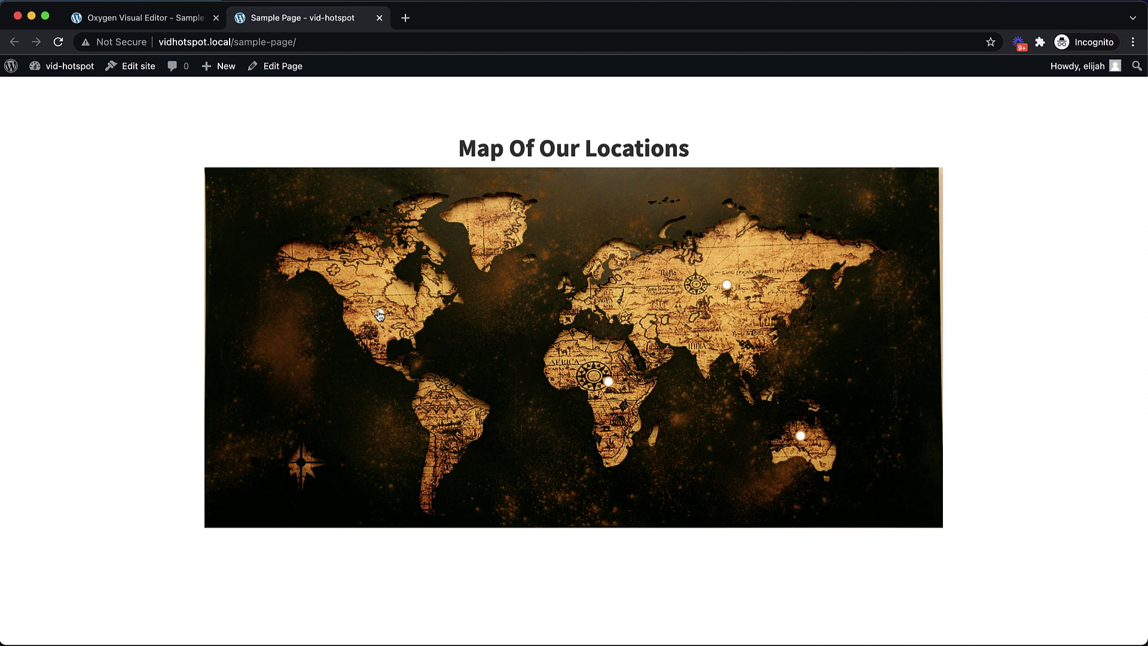
Add opacity: 1; to the [tooltip]:hover::before rule and save the stylesheet
click(158, 17)
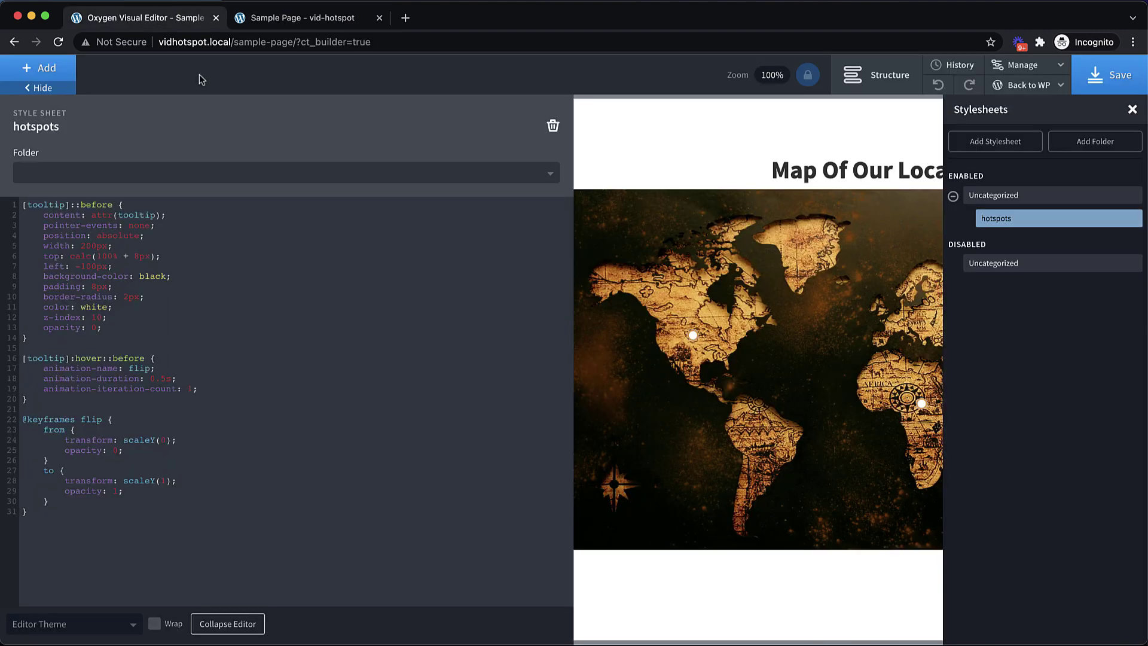
click(164, 356)
key(Return)
text(opacity)
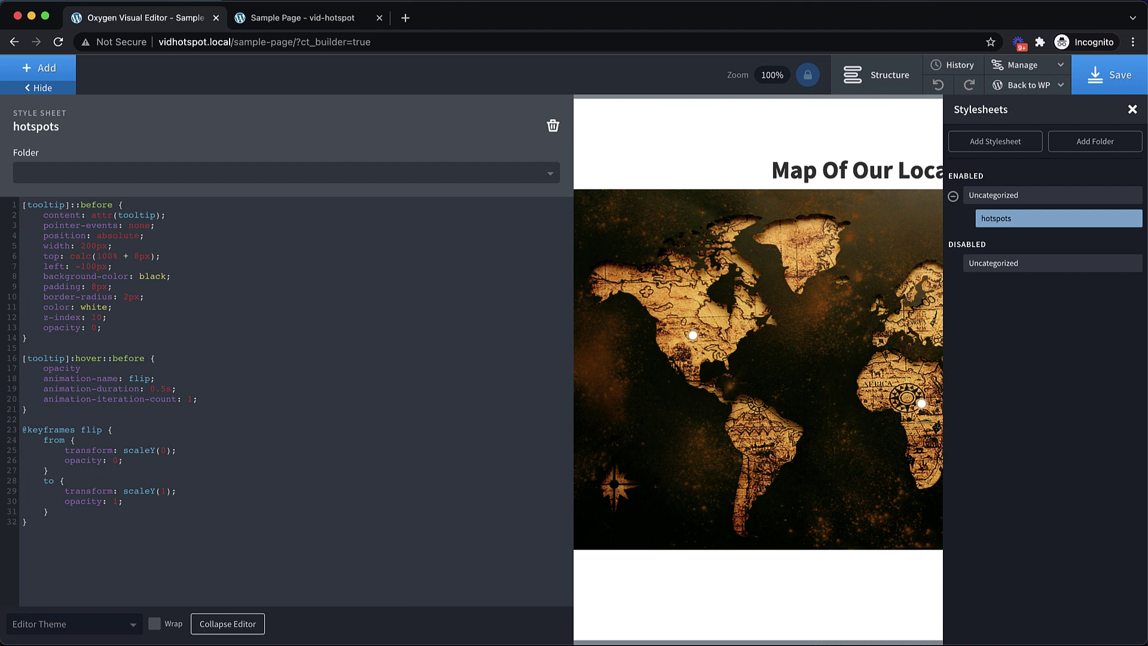
text(: 1;)
click(1116, 75)
Reload the live map page and check the tooltip on each of the four hotspots
click(345, 18)
click(58, 42)
mouse_move(380, 316)
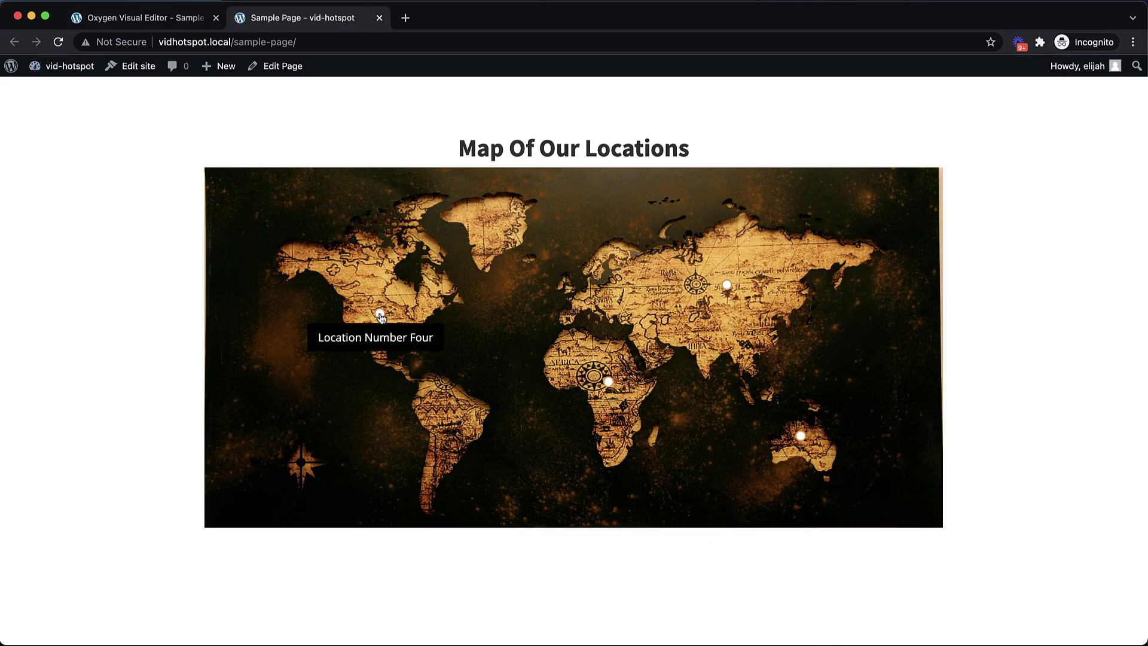
mouse_move(610, 383)
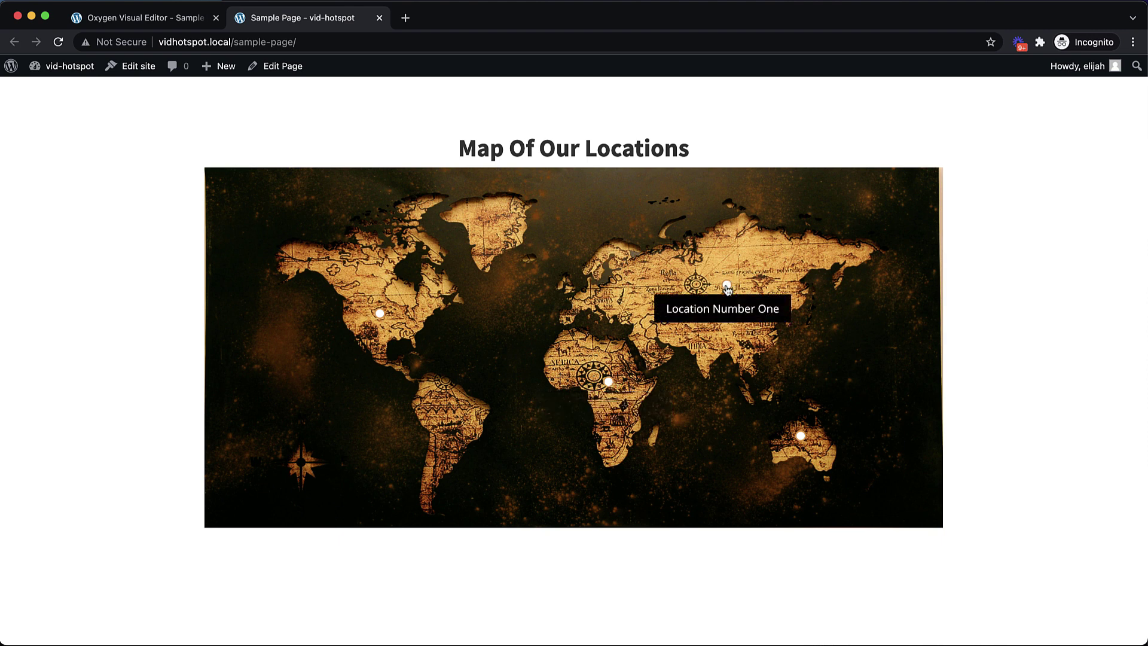
mouse_move(802, 437)
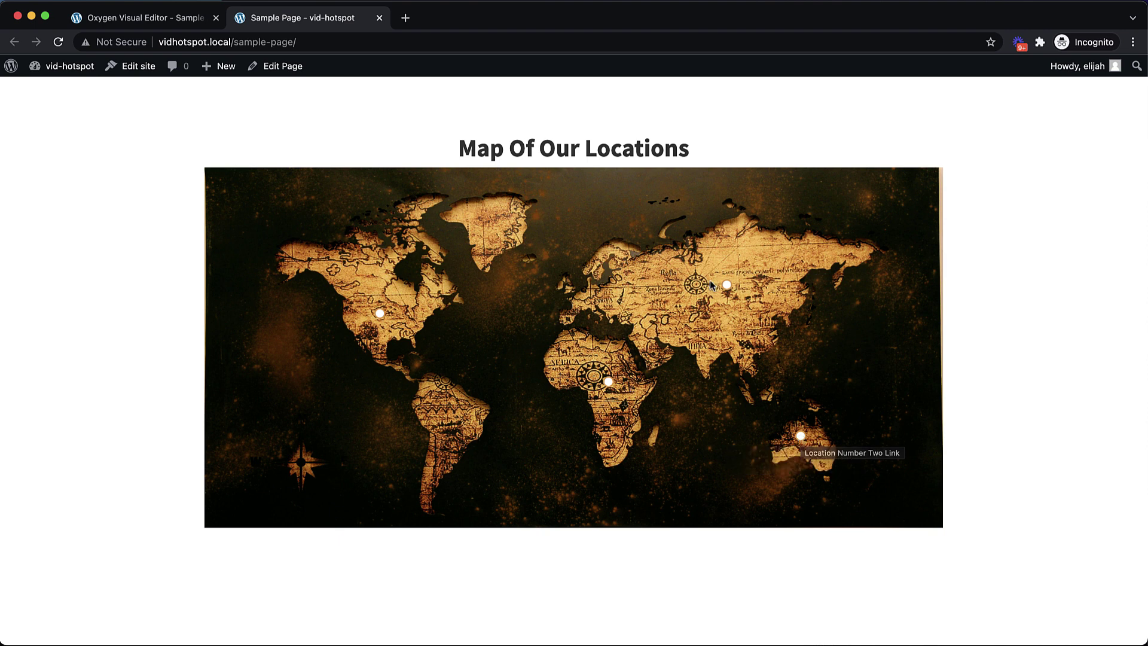
mouse_move(730, 291)
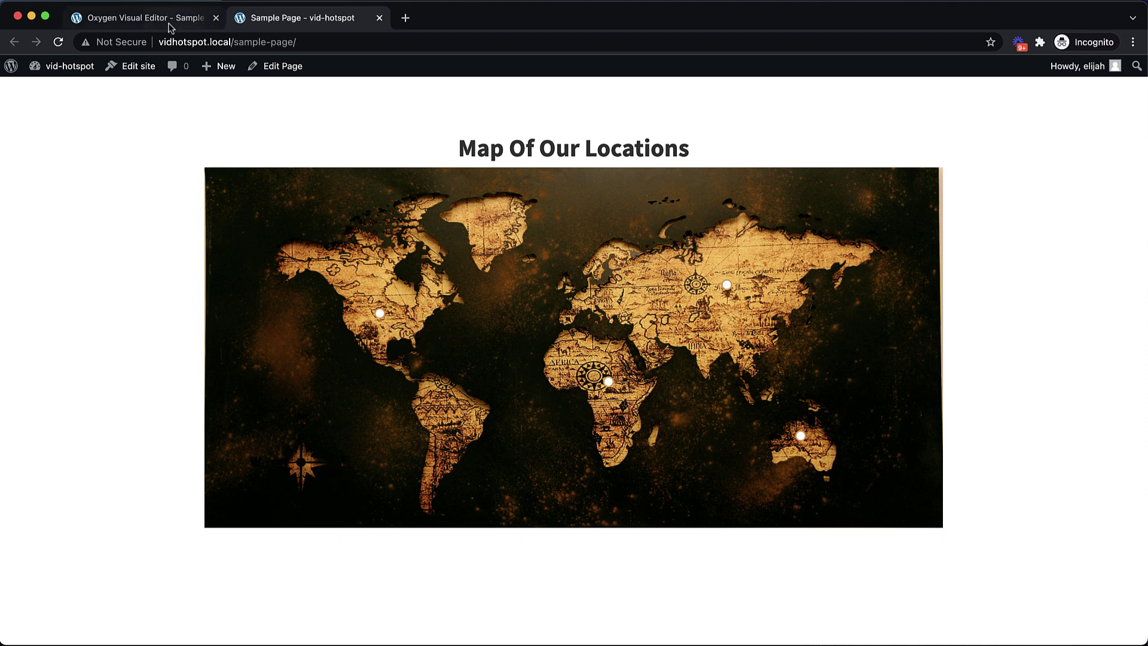
Add a [tooltip]:focus::before selector alongside [tooltip]:hover::before in the tooltip reveal rule
click(169, 27)
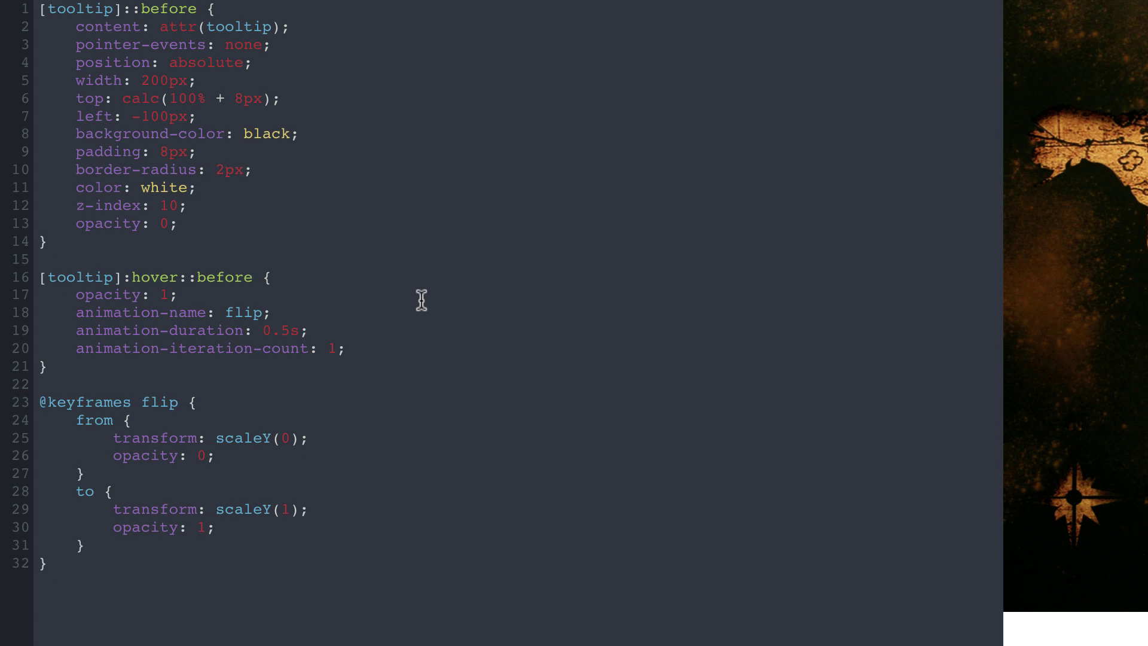
text(,)
key(Return)
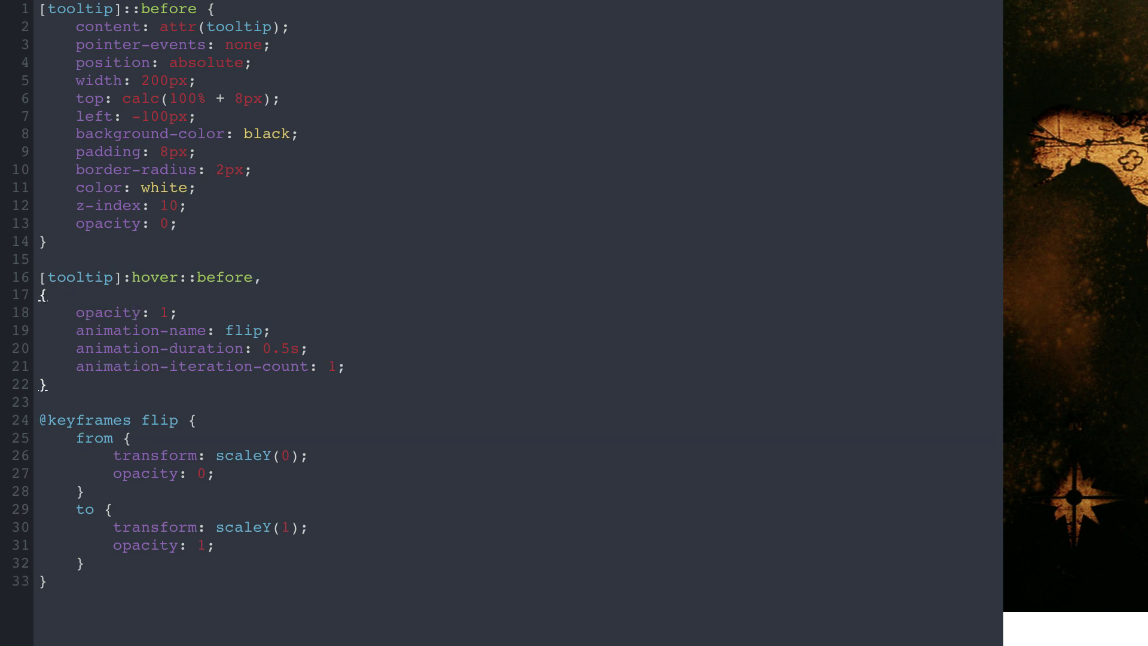
text([tooltip]:focus::ber)
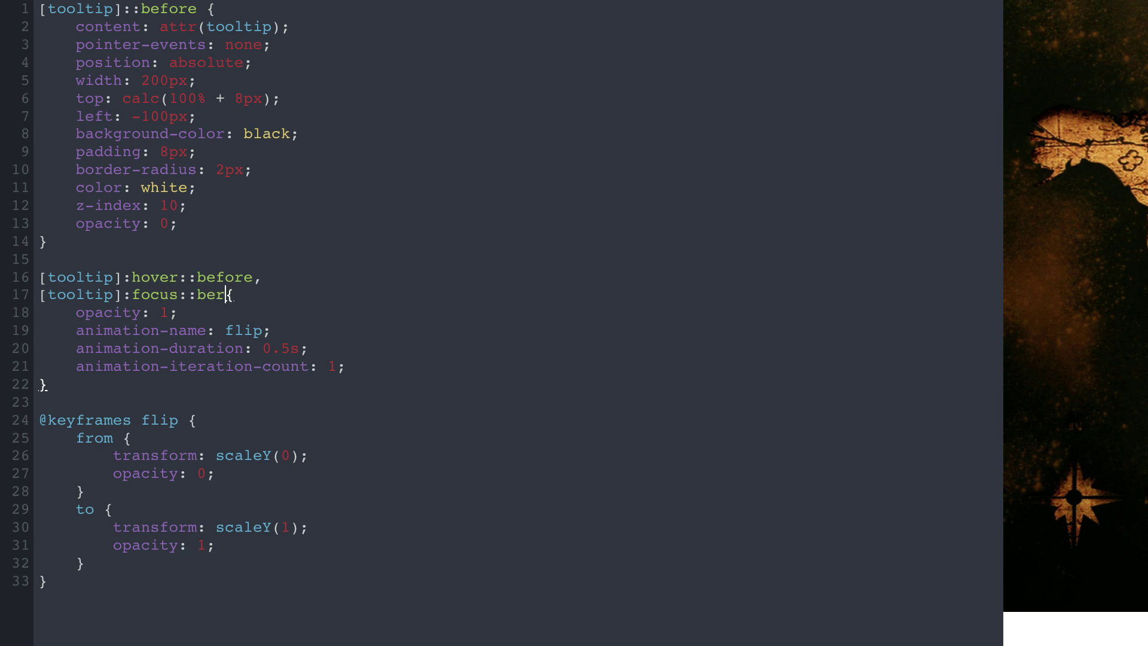
key(BackSpace)
text(for)
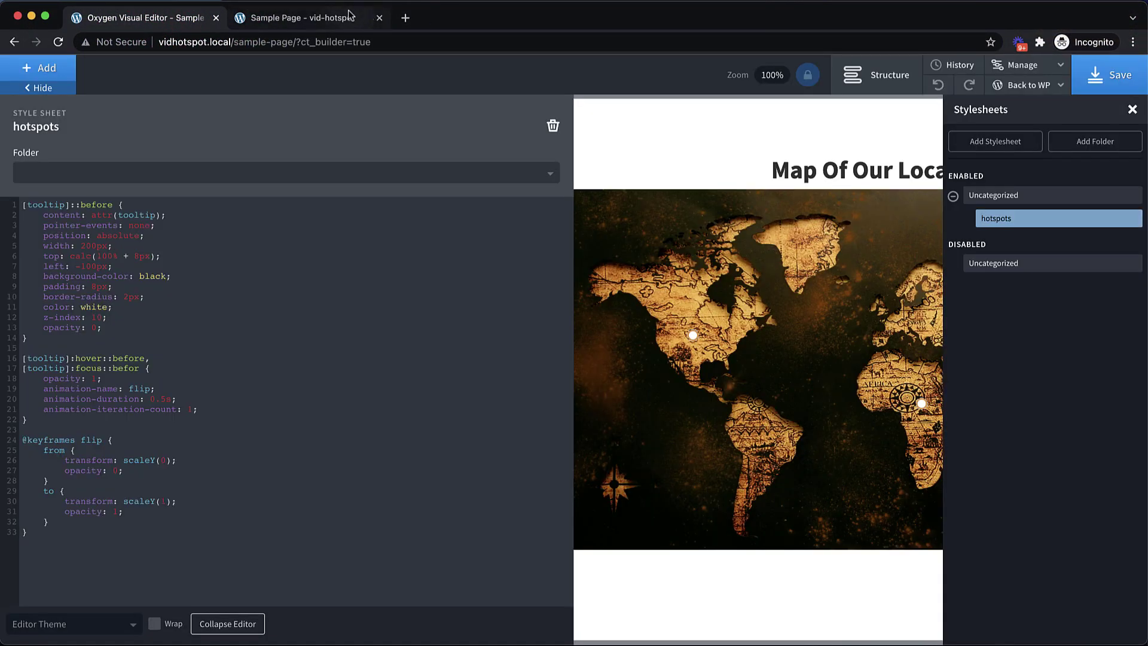
click(352, 17)
Save the stylesheet with the corrected ::before focus selector
click(58, 42)
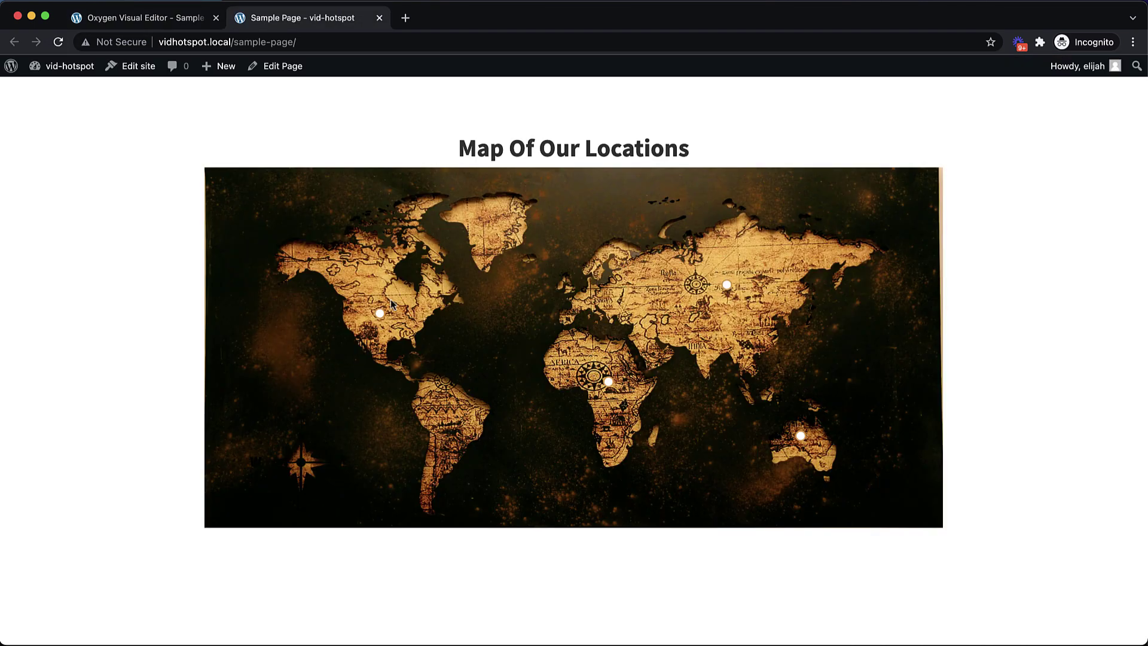
click(172, 18)
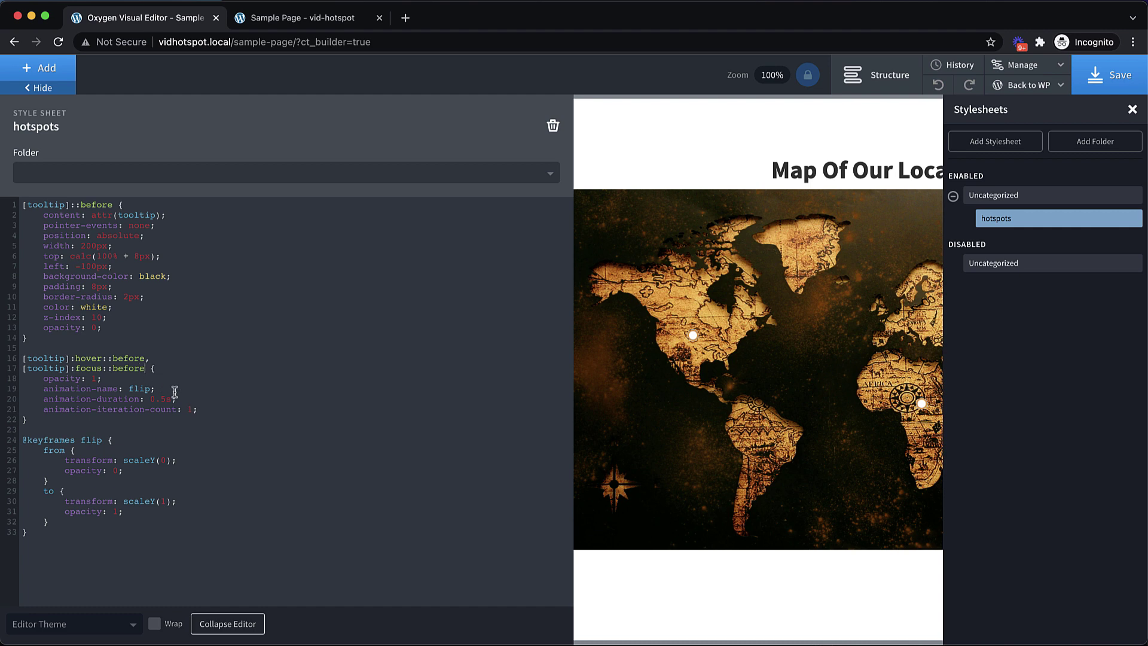
click(1108, 74)
Reload the live map and Tab through the hotspots to confirm tooltips appear on focus
click(311, 18)
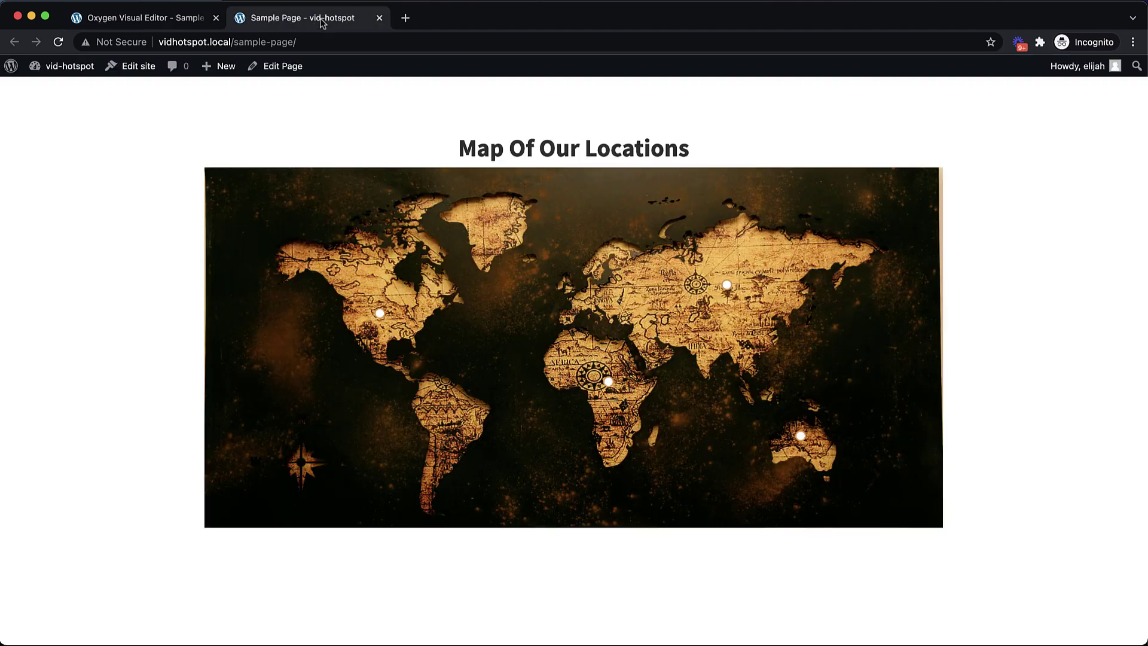
click(58, 42)
mouse_move(380, 314)
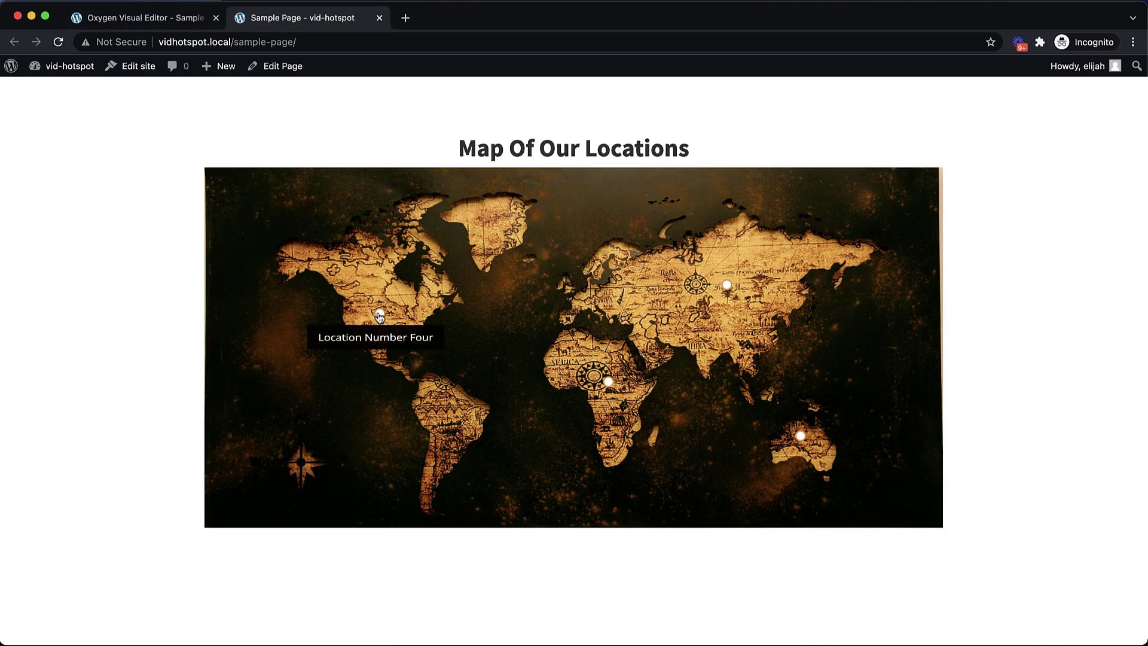
key(Tab)
key(Tab)
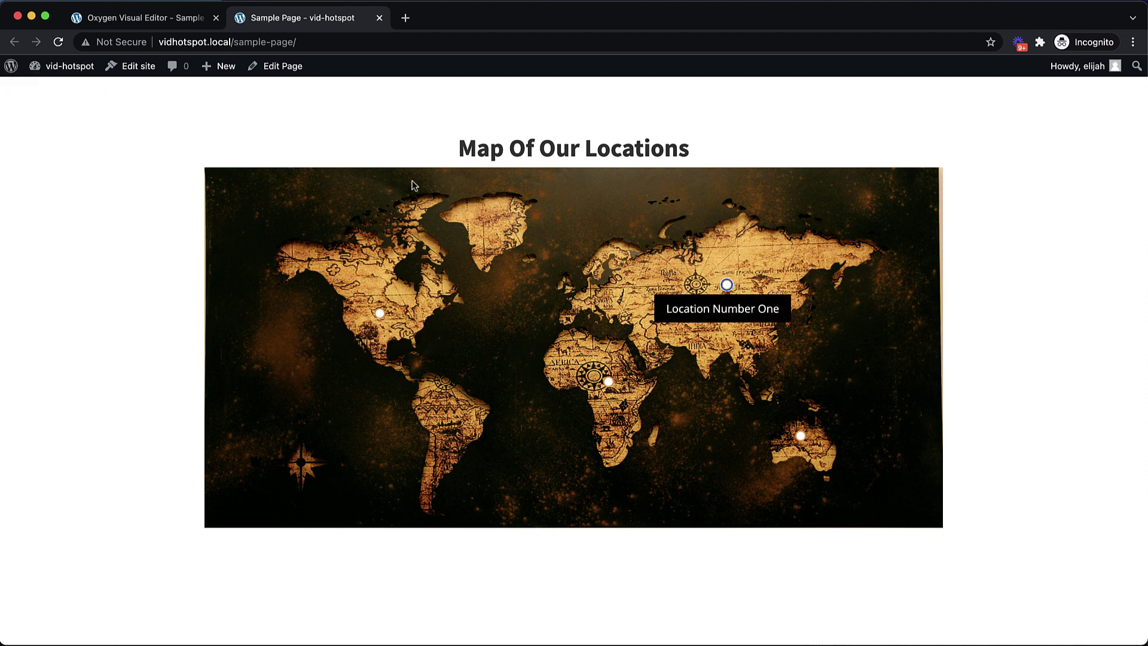
key(Tab)
key(Tab)
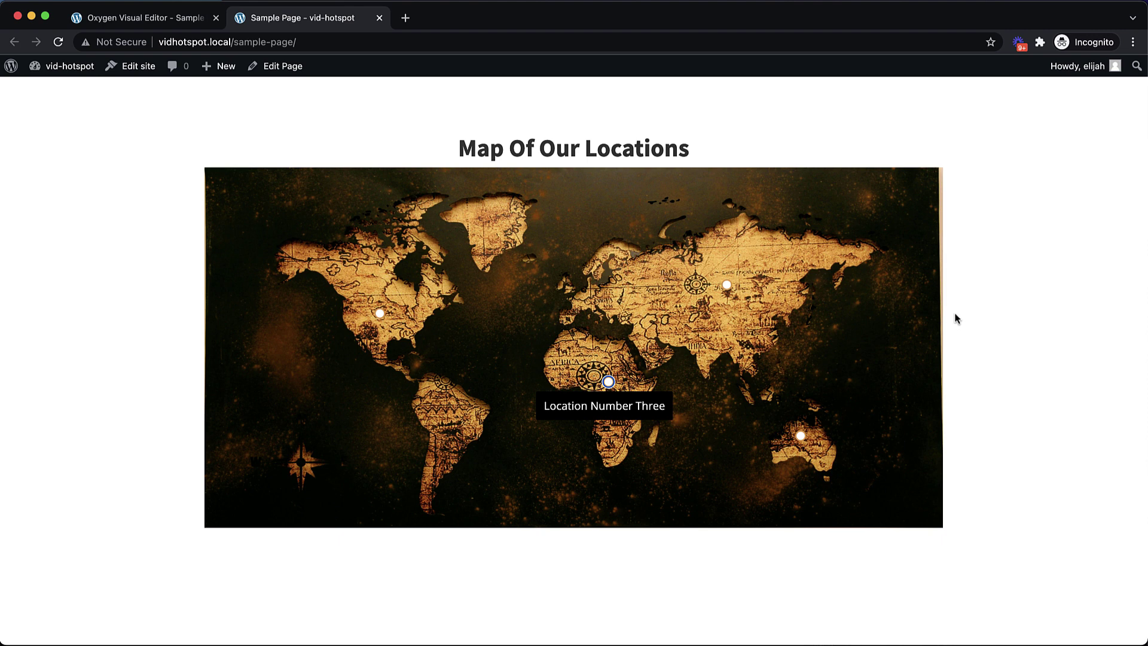
Preview the map in DevTools at a narrow phone width and check the hotspot tooltips
right_click(990, 347)
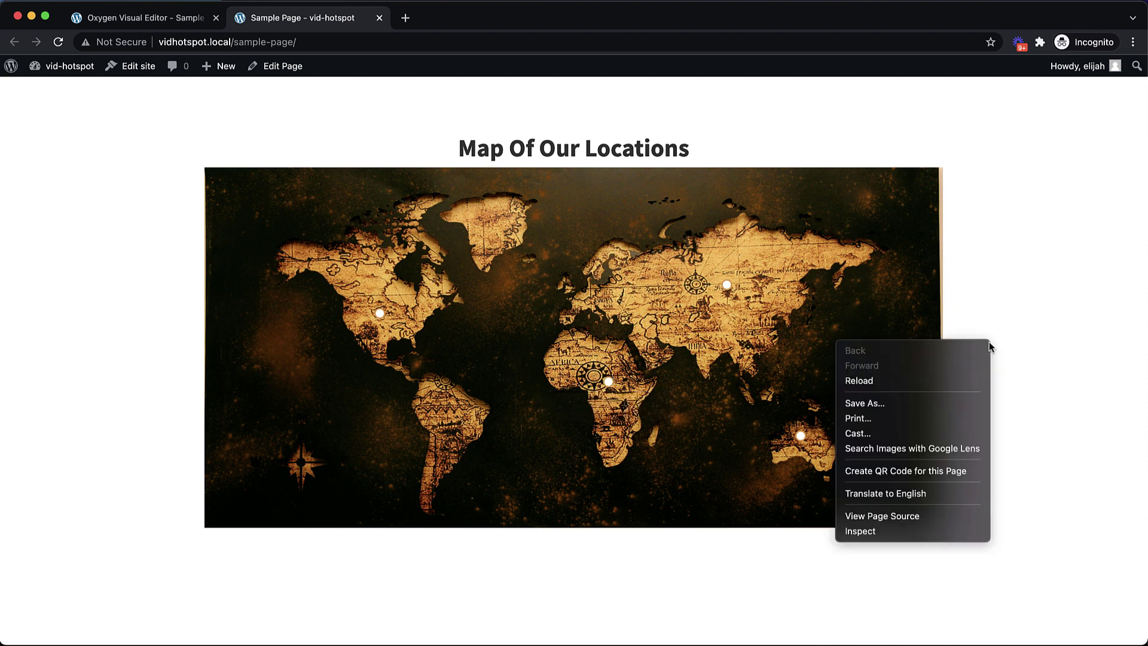
click(907, 531)
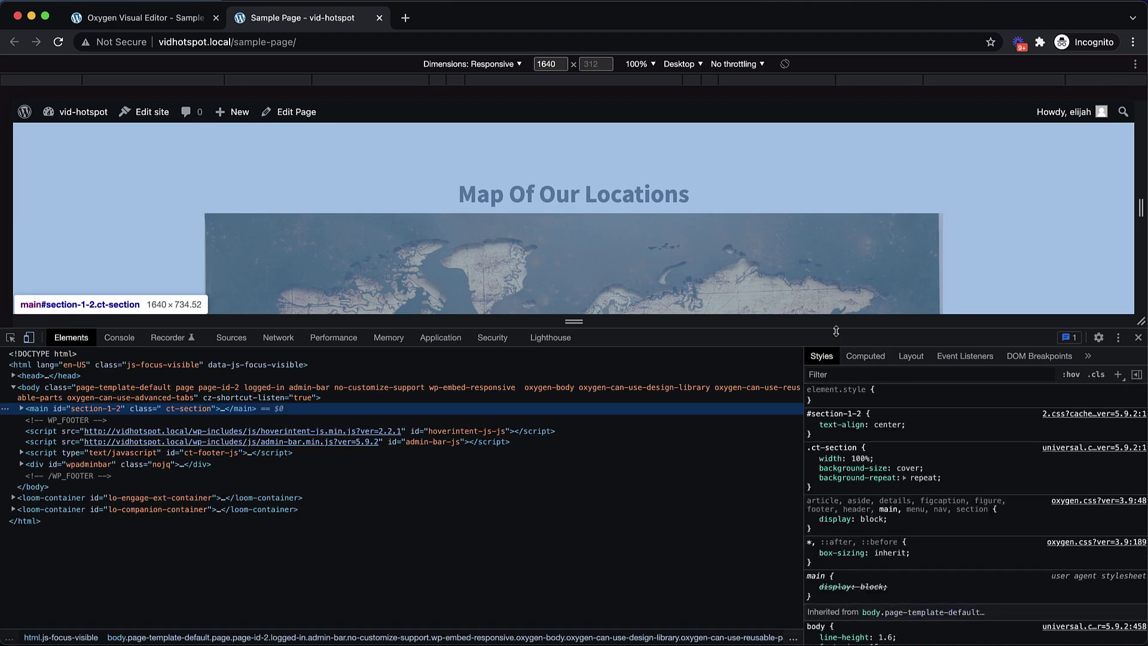
drag(814, 328, 814, 565)
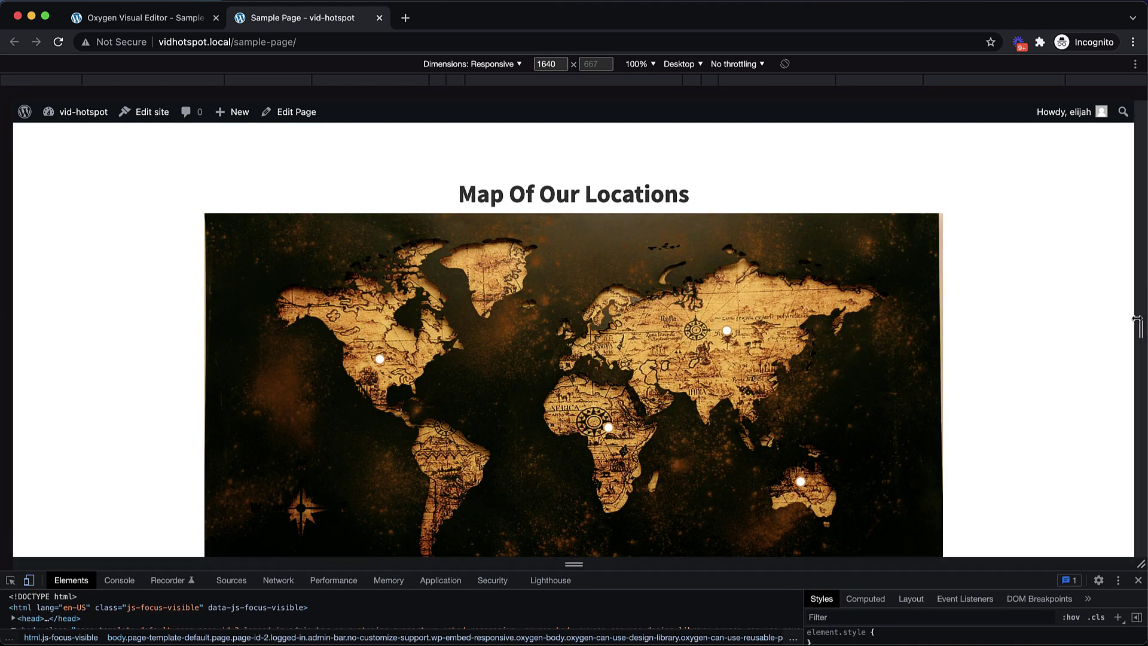
drag(1140, 317, 742, 334)
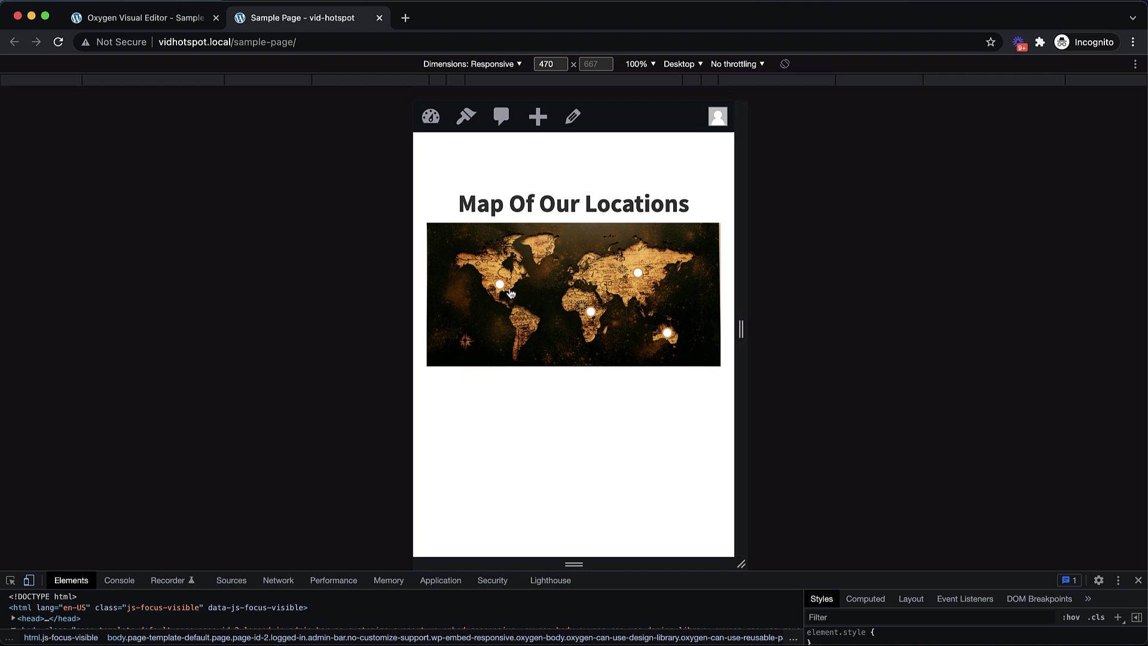
mouse_move(500, 287)
mouse_move(591, 313)
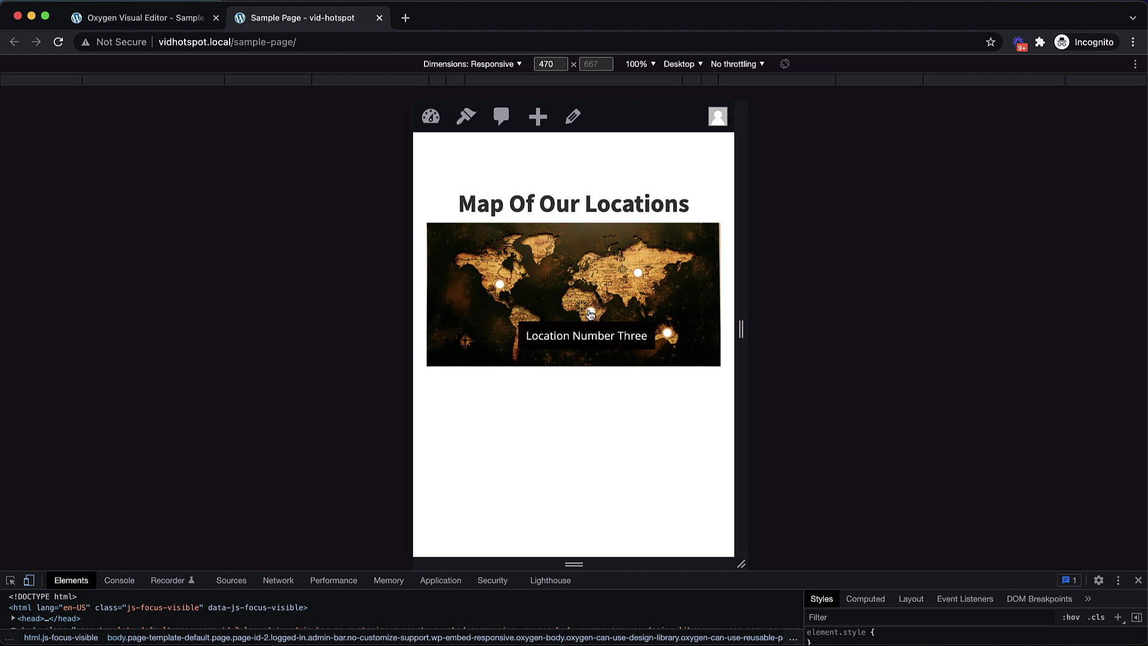
Widen the preview to about 961 pixels and wider, confirming the hotspots hold position
drag(741, 328, 914, 336)
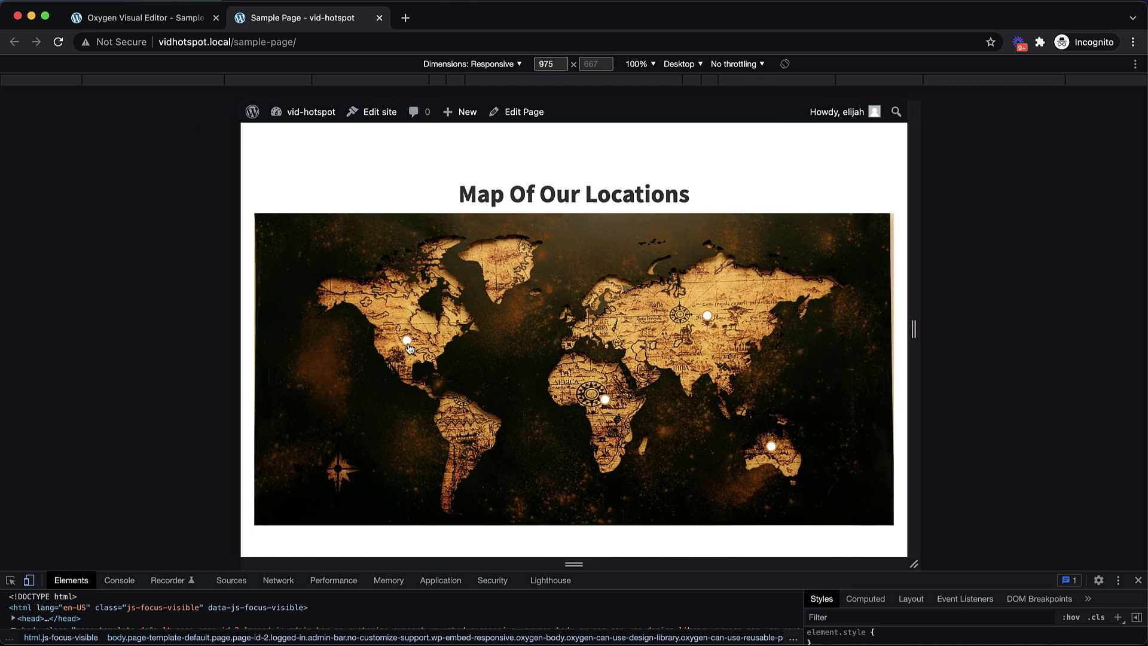
mouse_move(409, 347)
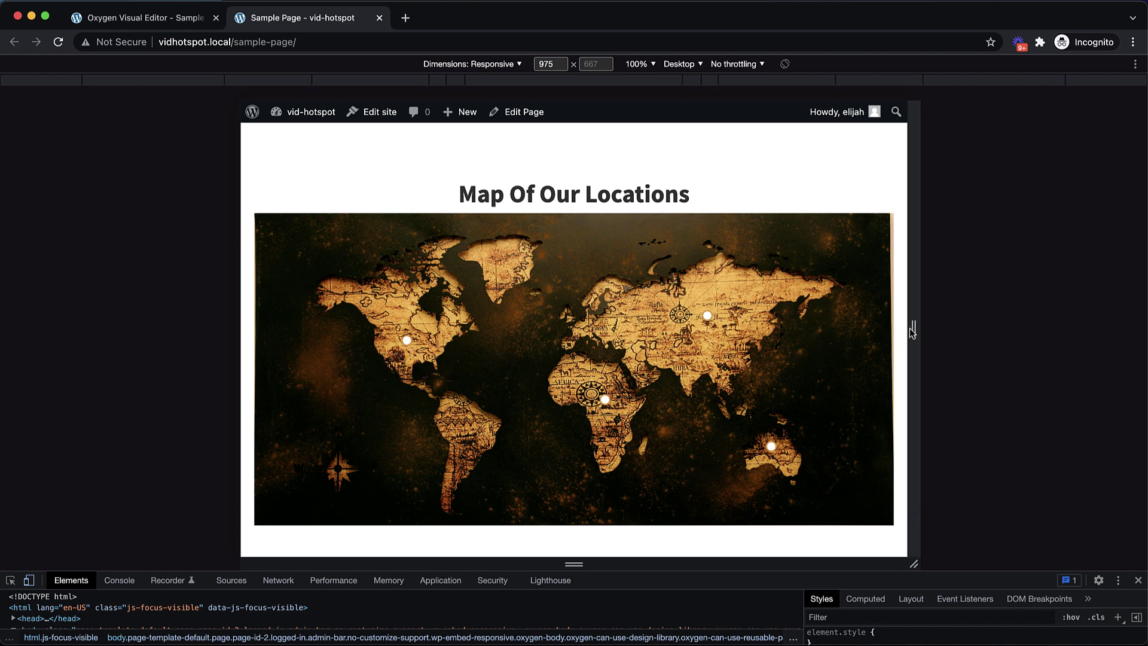
drag(904, 329, 1141, 327)
Start a [tooltip]::after rule with empty content, a transparent background and absolute positioning
click(130, 18)
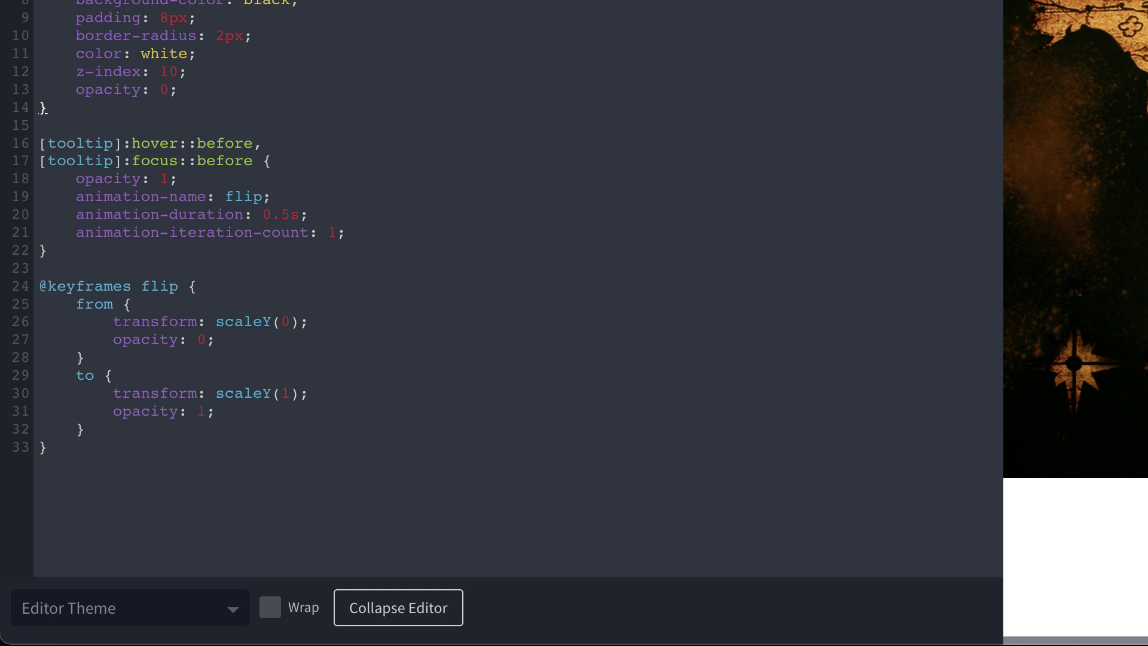
click(69, 107)
key(Return)
key(Return)
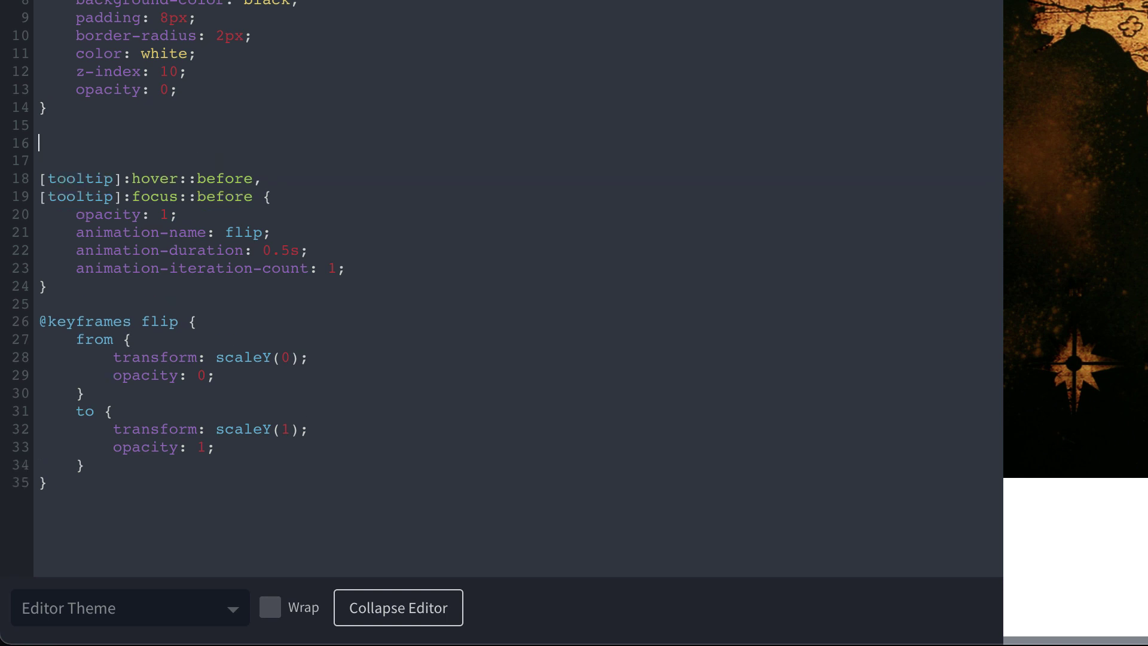
text([tooltip]::after {)
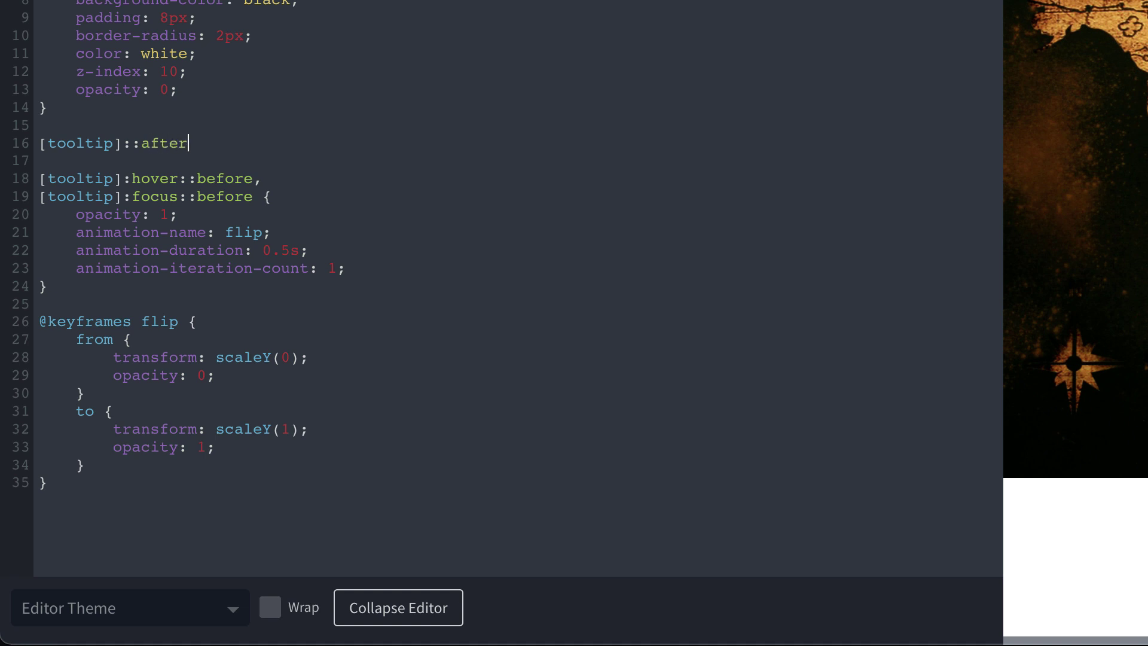
key(Return)
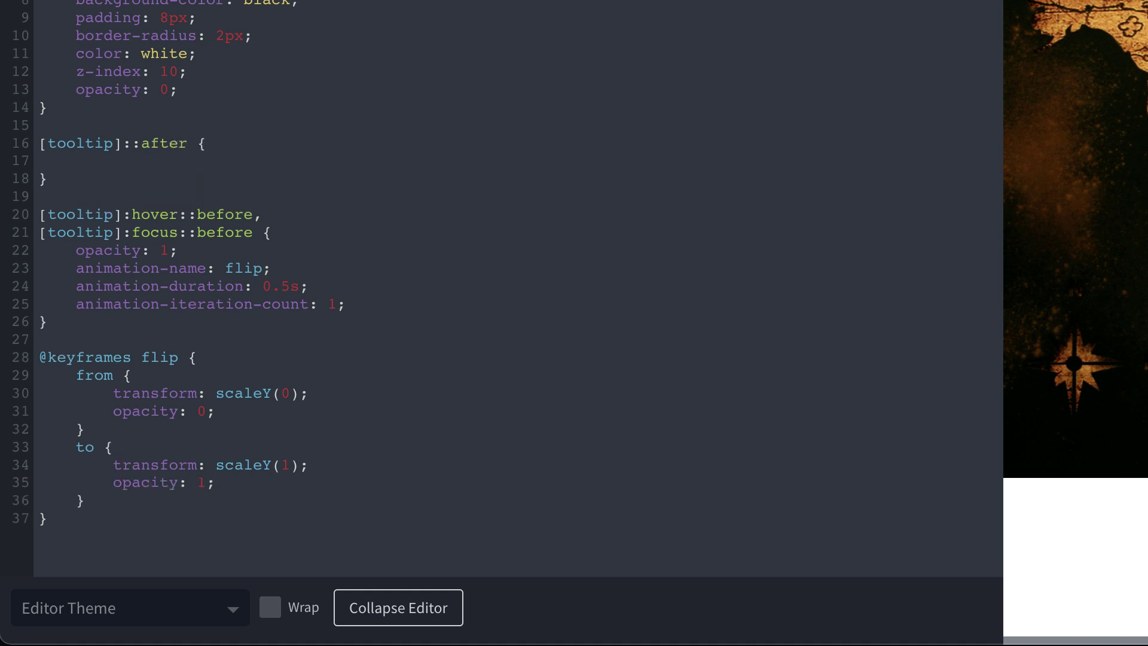
text(content: "";)
key(Return)
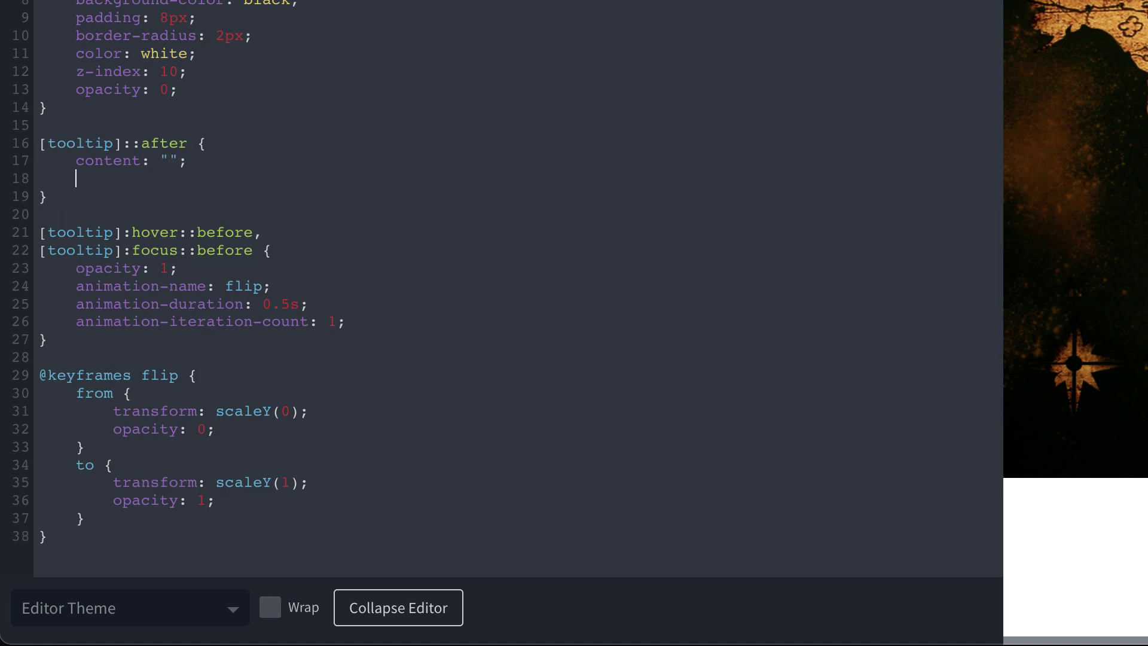
text(background-color: )
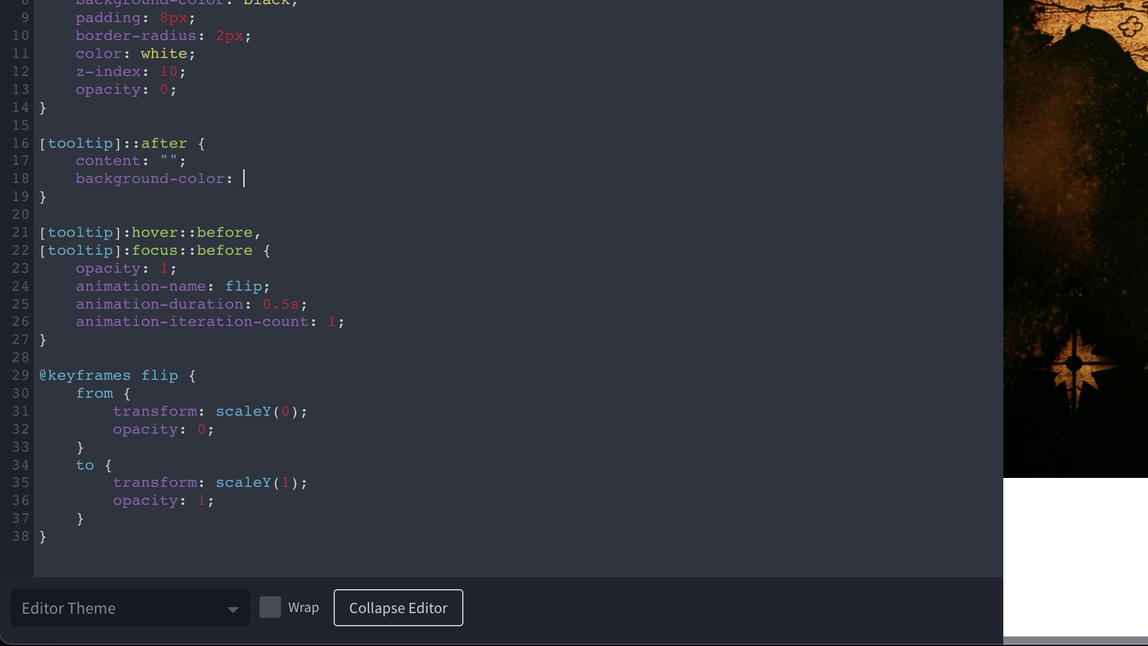
text(transparet;)
key(BackSpace)
key(BackSpace)
key(BackSpace)
text(n)
key(BackSpace)
text(ent: "";)
key(Return)
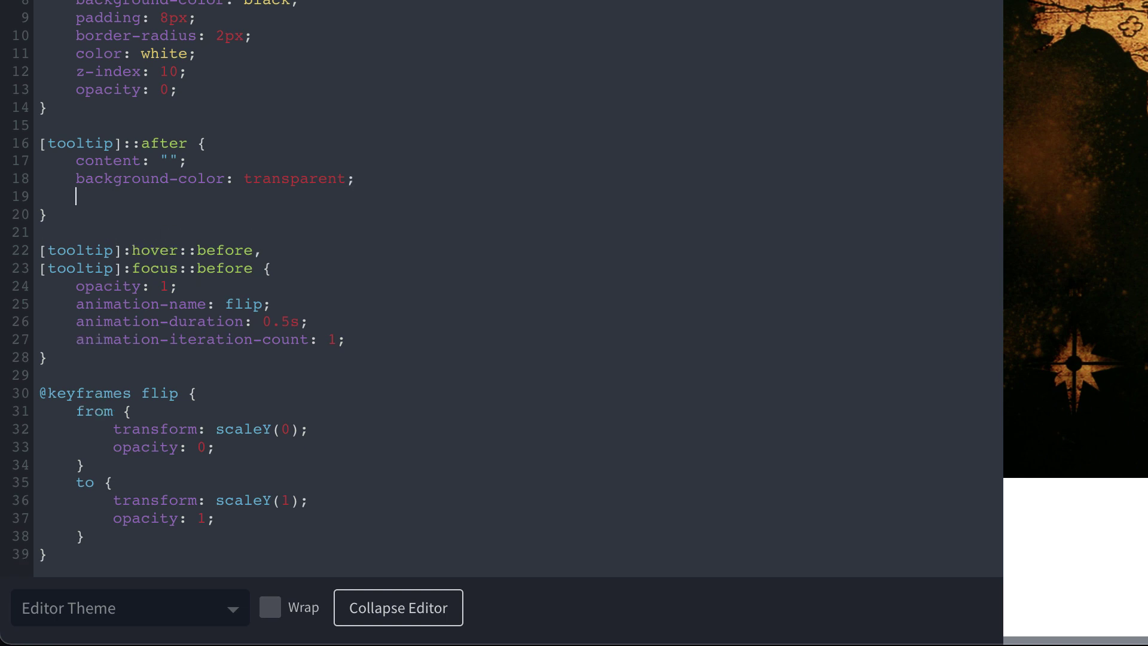
text(position: absolute;)
Give the ring 64px width and height, 50% border-radius and a 2px solid white border
key(Return)
text(width: 64px;)
key(Return)
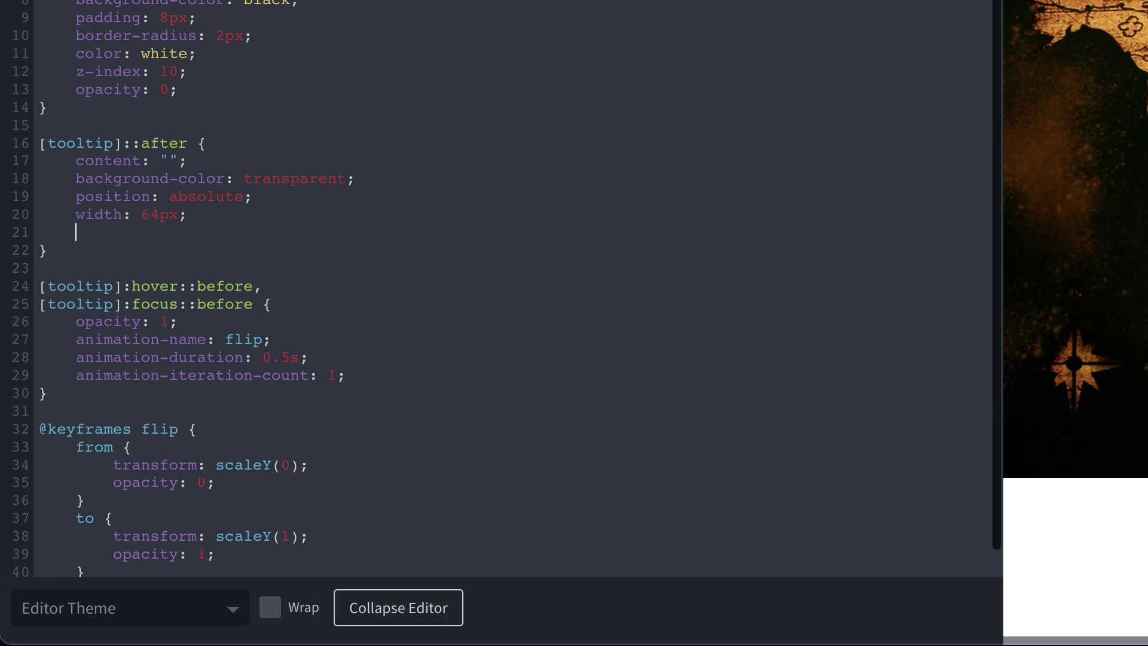
text(height: 64px;)
key(Return)
text(border-radius: 50%;)
key(Return)
text(borde)
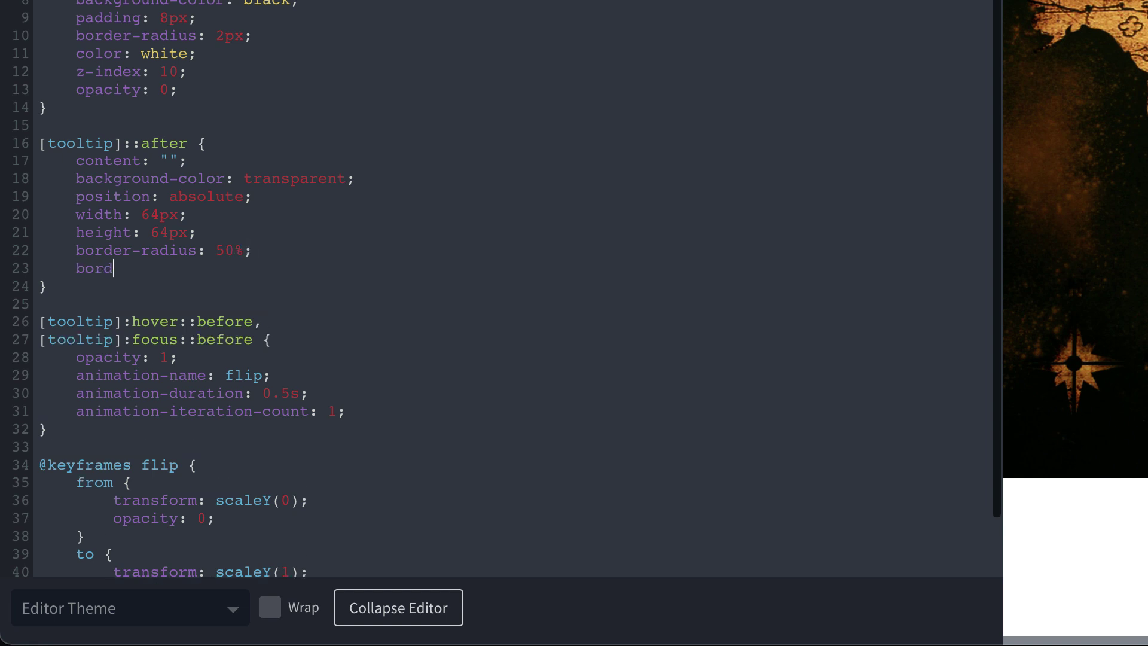
text(r: 2px solid white;)
click(299, 196)
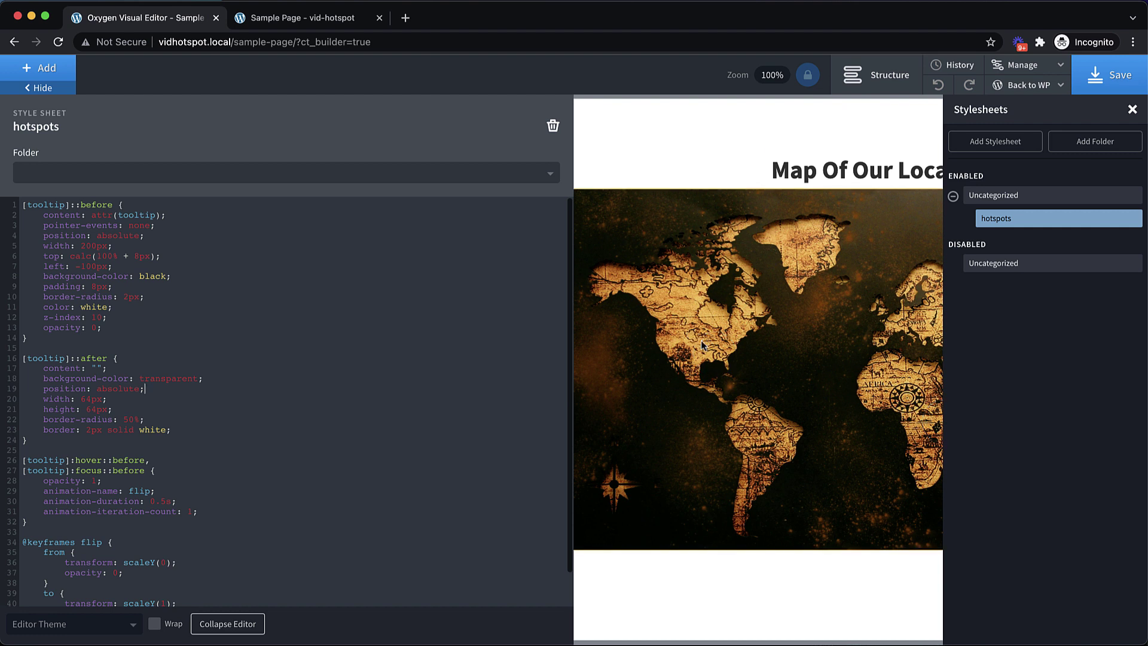
In the Structure panel, expand Section #1 and Div #5 and select the first Link Wrapper
click(876, 75)
click(955, 177)
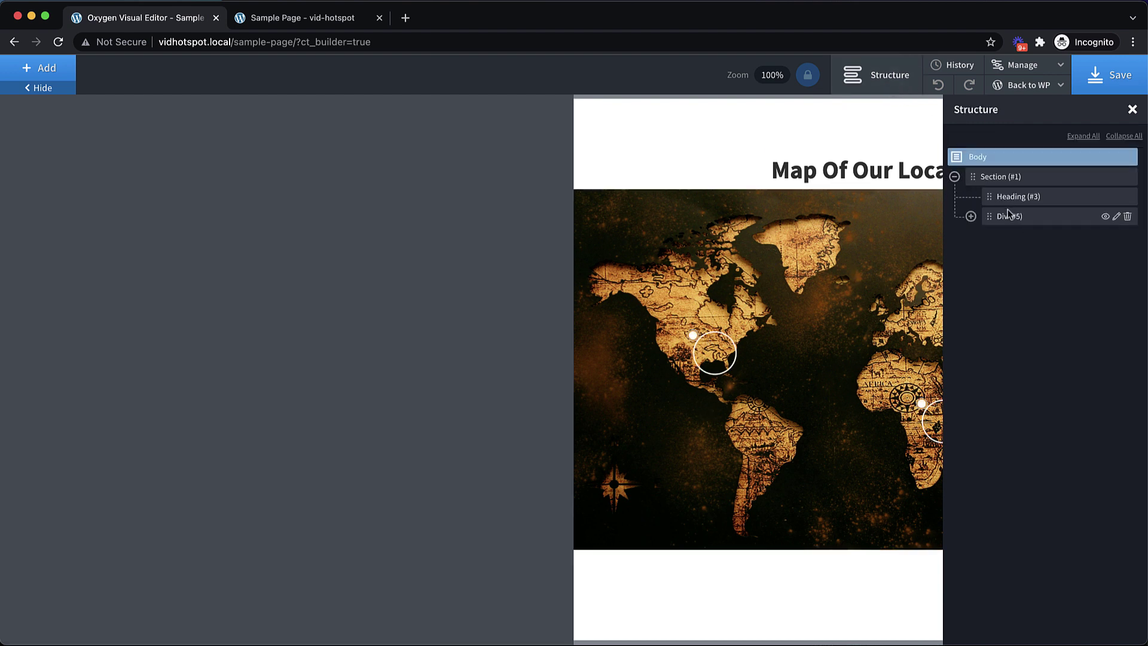
click(971, 216)
click(1026, 258)
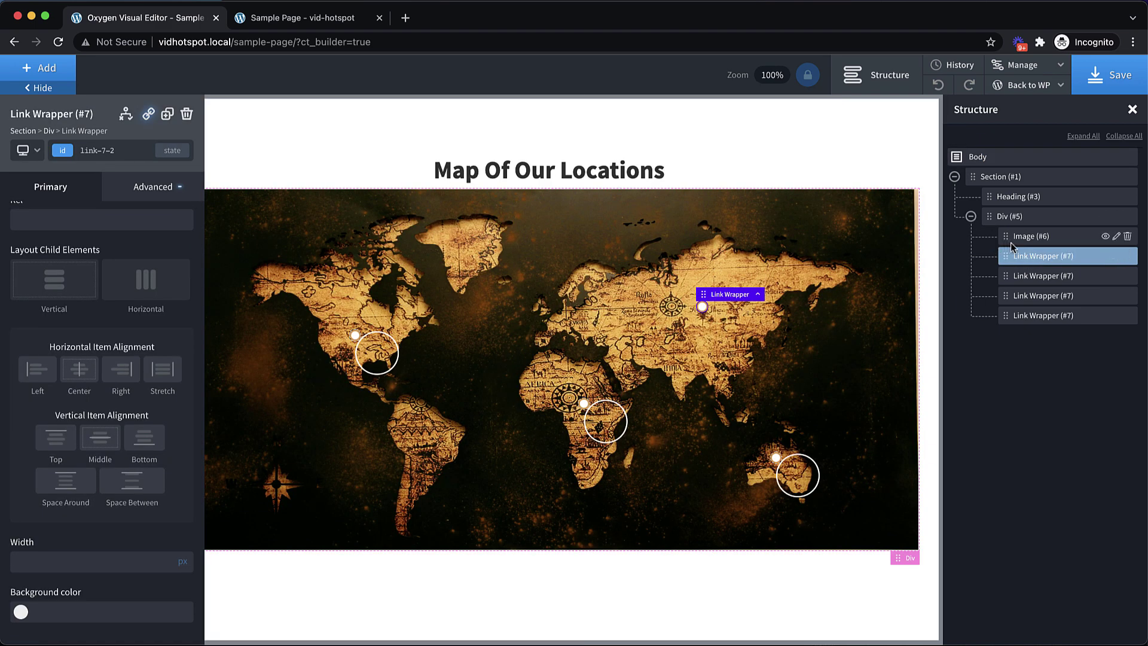
click(1030, 275)
click(1035, 256)
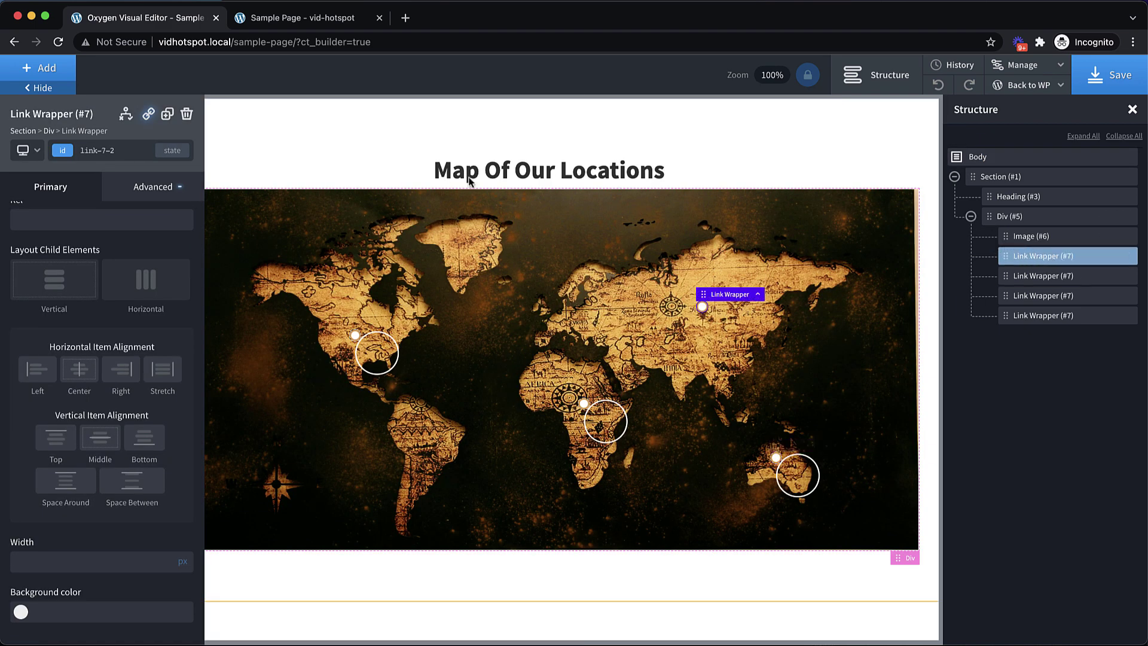
Switch to the hotspots__marker class, set its layout to Vertical, and save the page
click(104, 147)
click(76, 227)
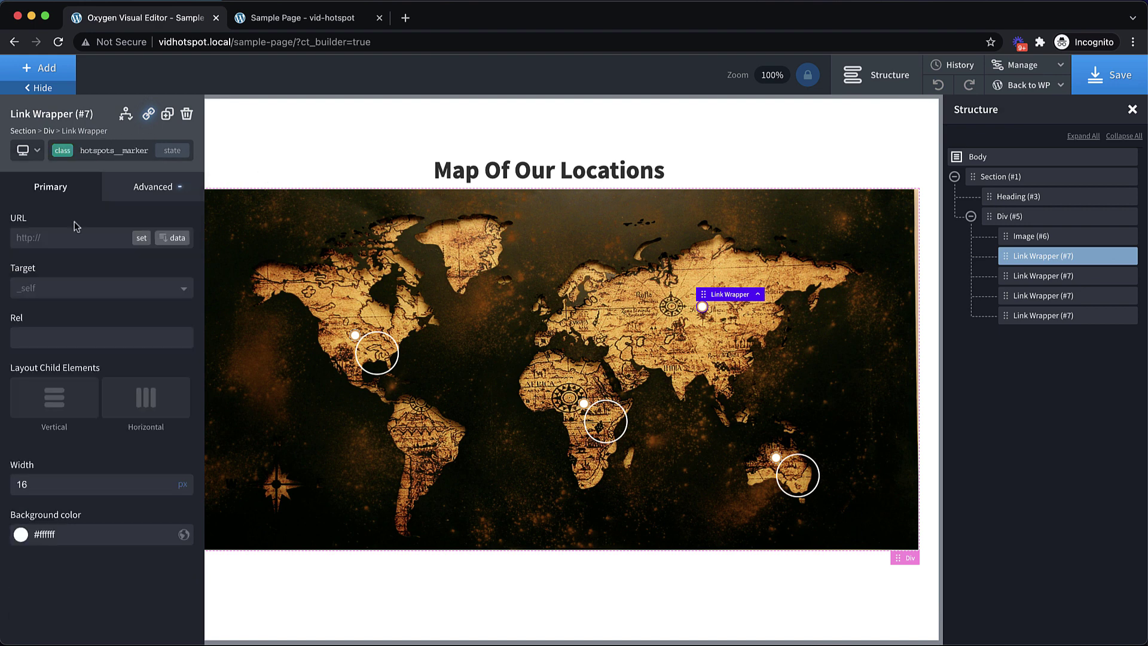
click(69, 410)
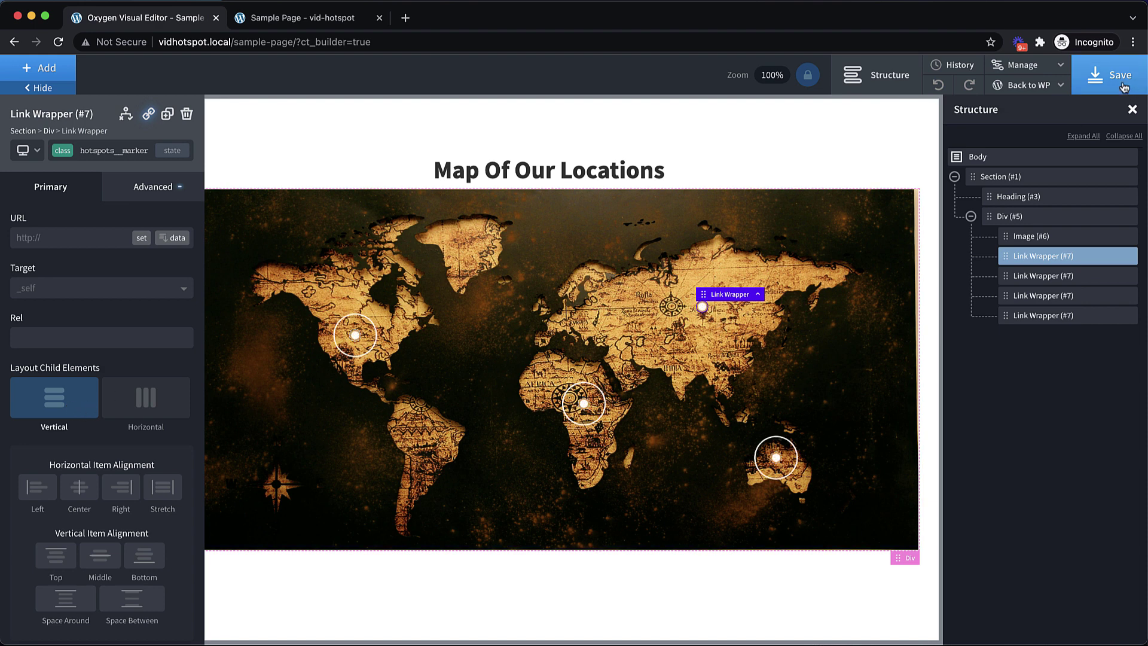
click(1123, 87)
Add animation-name pulse, 1s duration and infinite iteration count to the ::after ring in the hotspots stylesheet
click(1045, 70)
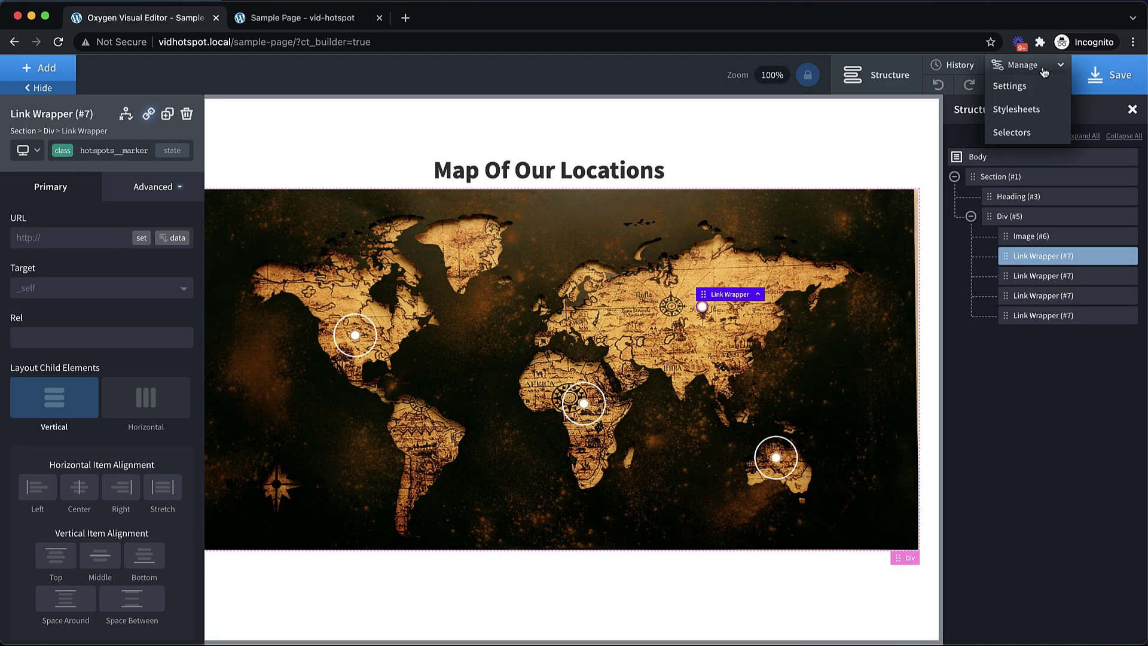
click(1013, 113)
click(1011, 195)
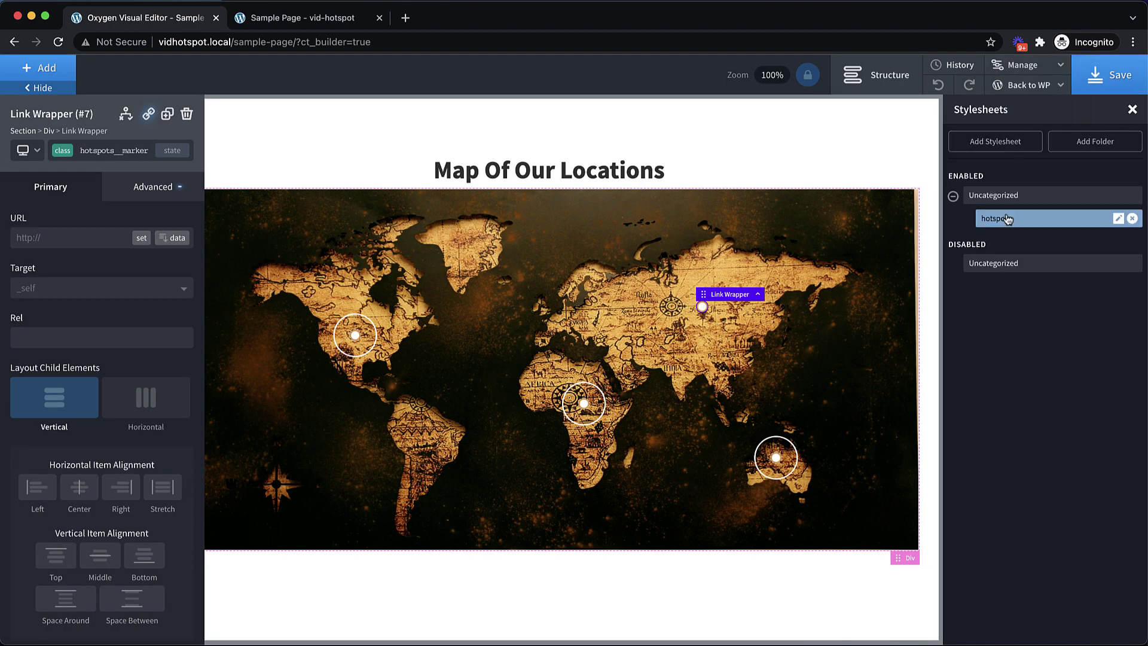
click(1008, 220)
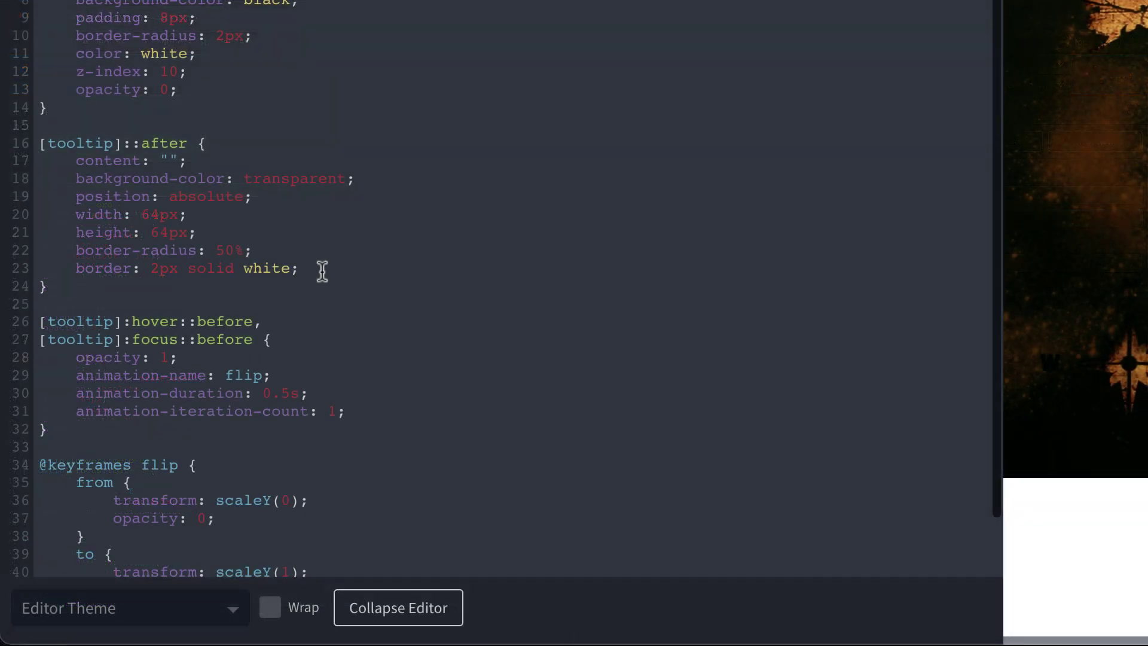
click(187, 429)
key(Return)
text(animatio)
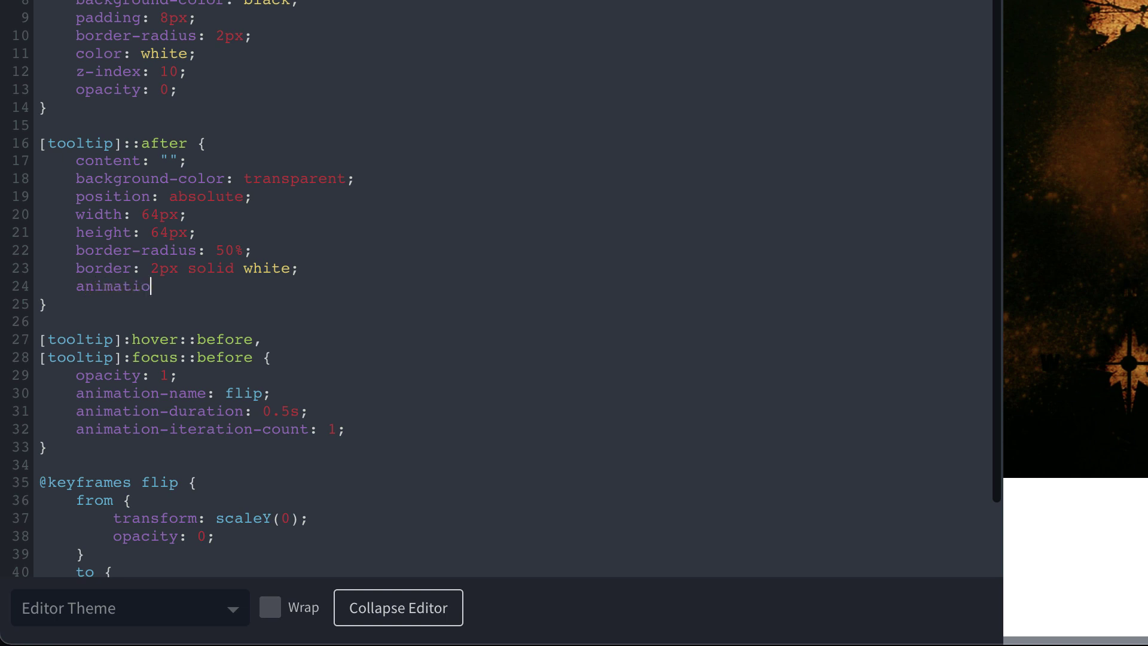
text(n-name: pulse;)
key(Return)
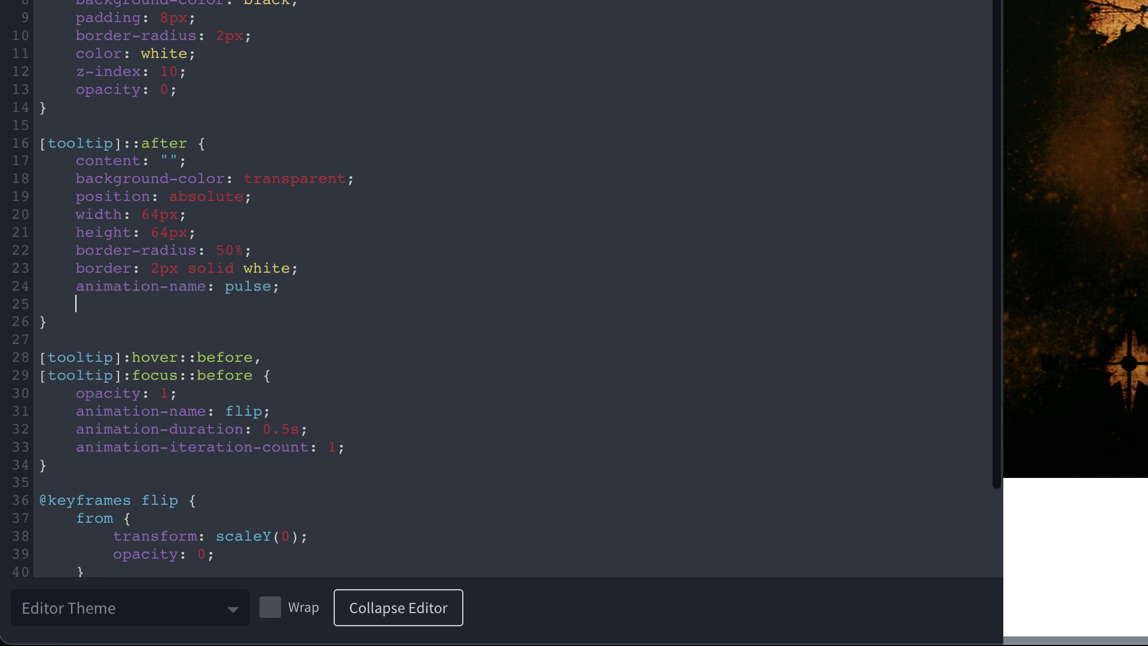
text(animation-duration: 1s;)
key(Return)
text(animation-iteratio)
text(n=c)
text(-count: infinite;)
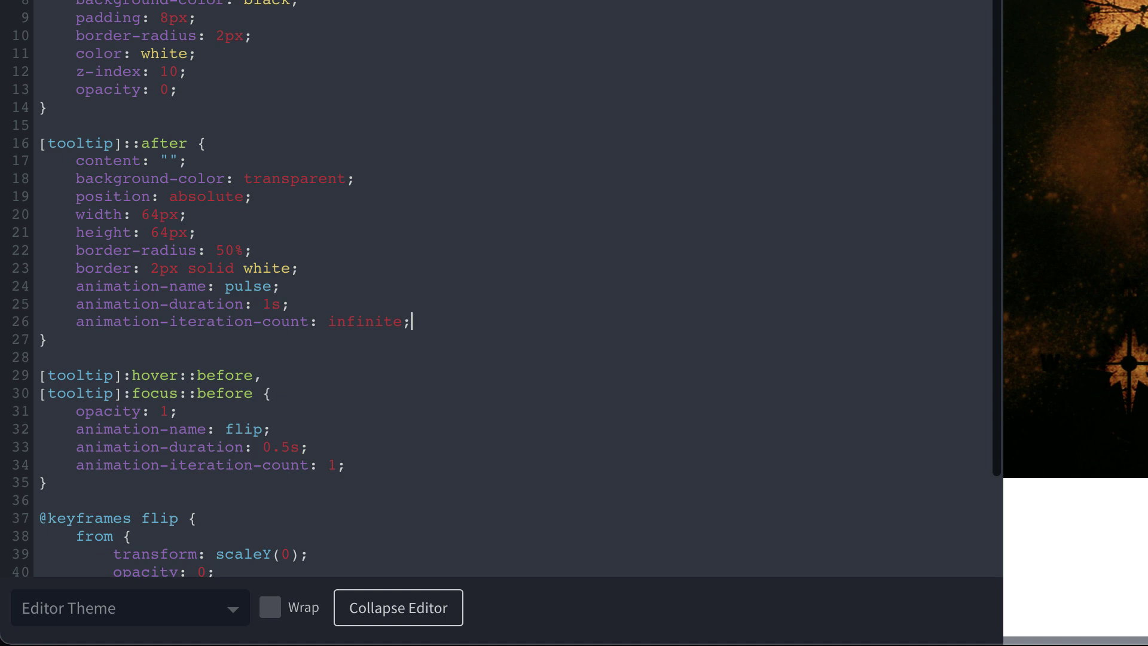
scroll(344, 257, down, 3)
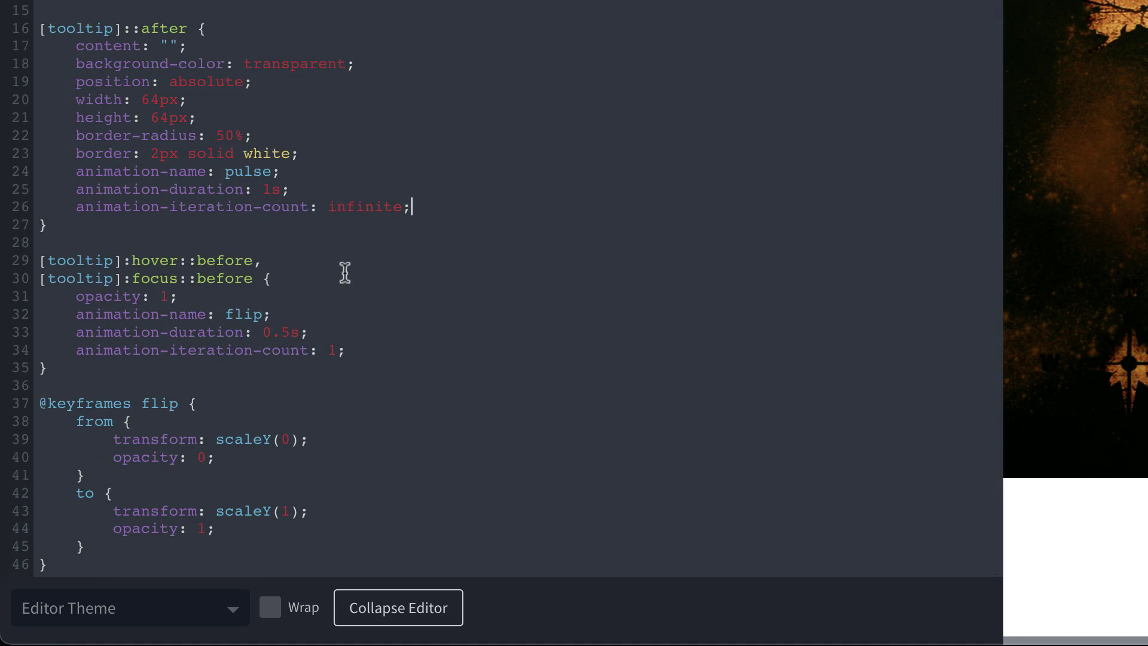
click(92, 563)
key(Return)
key(Return)
text(@keyfra)
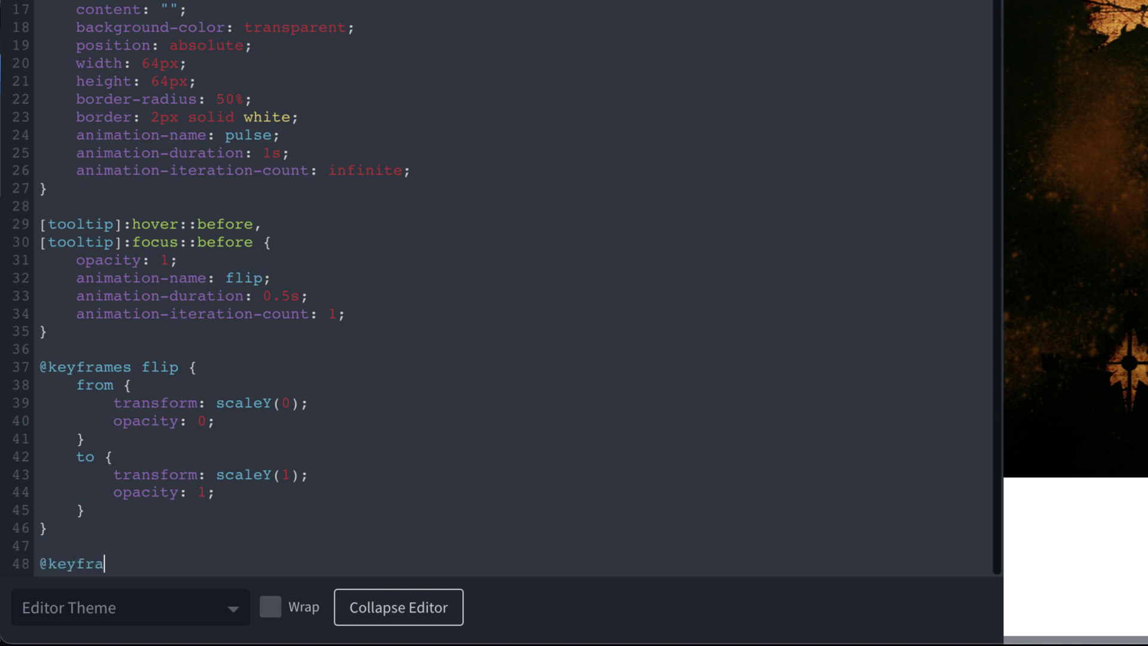
text(mes pulse {)
key(Return)
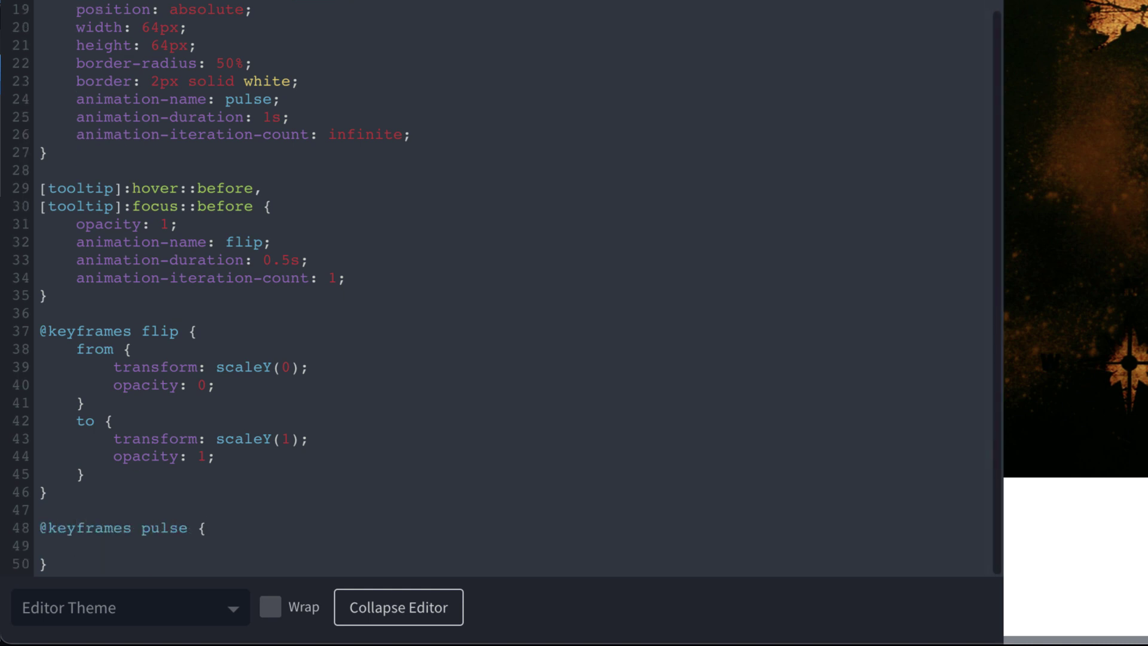
text(0% {)
key(Return)
text(opacity: 0;)
key(Return)
text(transform: scale(0)
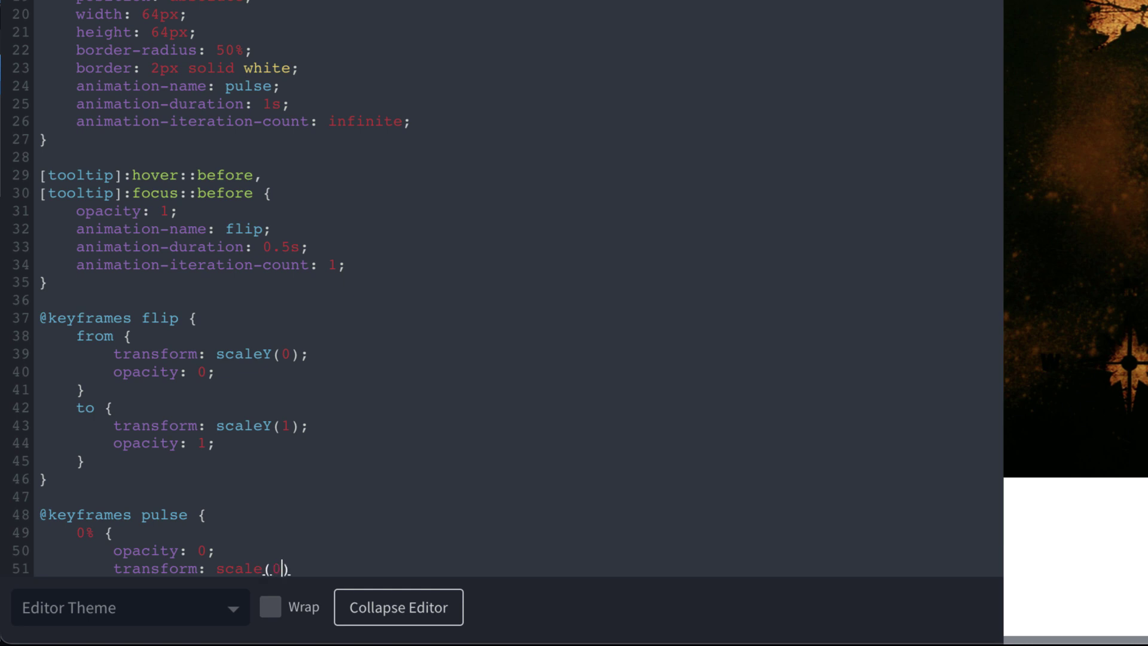
text();)
key(Return)
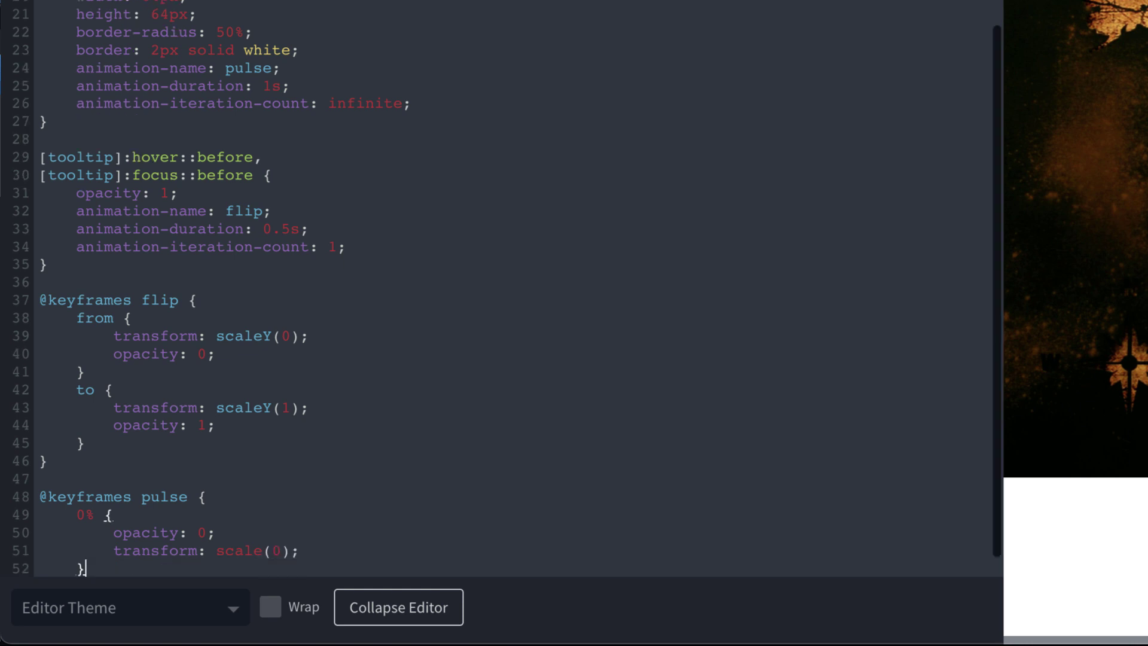
text(})
Add the 50% step (opacity 0.5, scale(0.5)) and begin the 100% step with opacity 0, scale(1)
key(Return)
text(50% {)
key(Return)
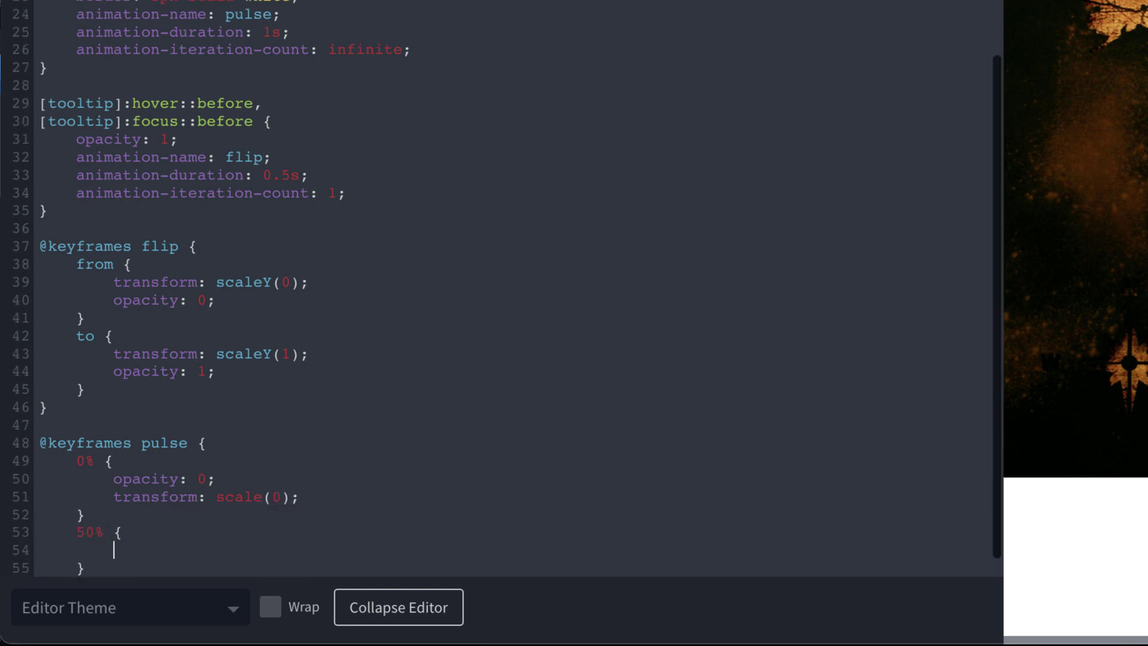
text(opacity: 0.5;)
key(Return)
text(transform: scale(0.5)
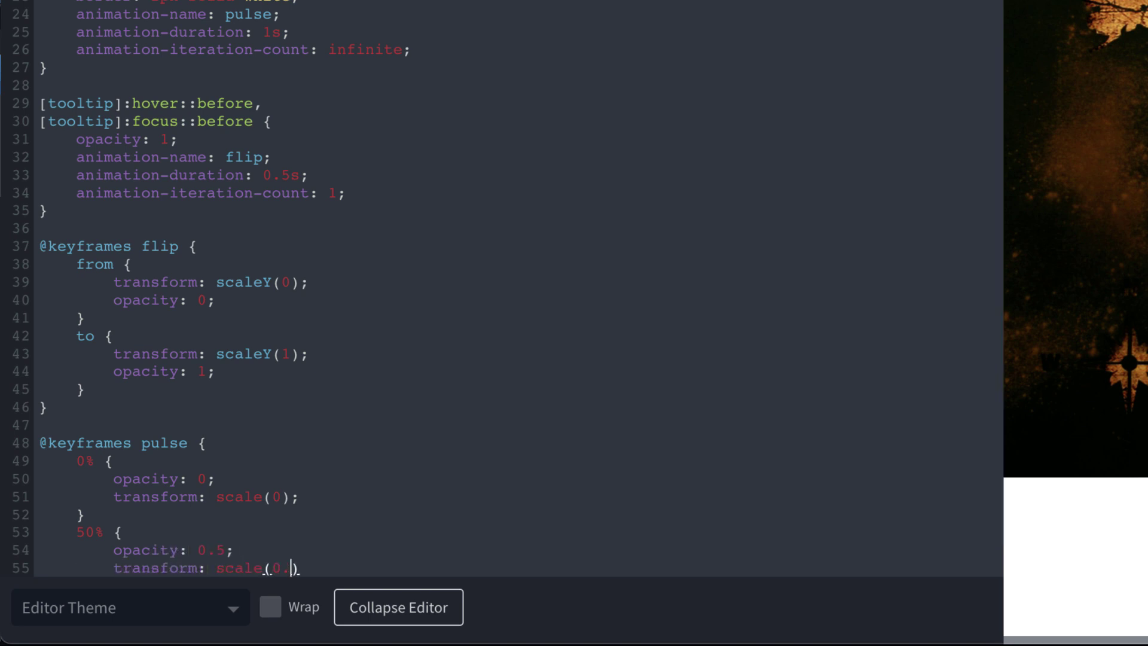
text();)
key(Return)
text(})
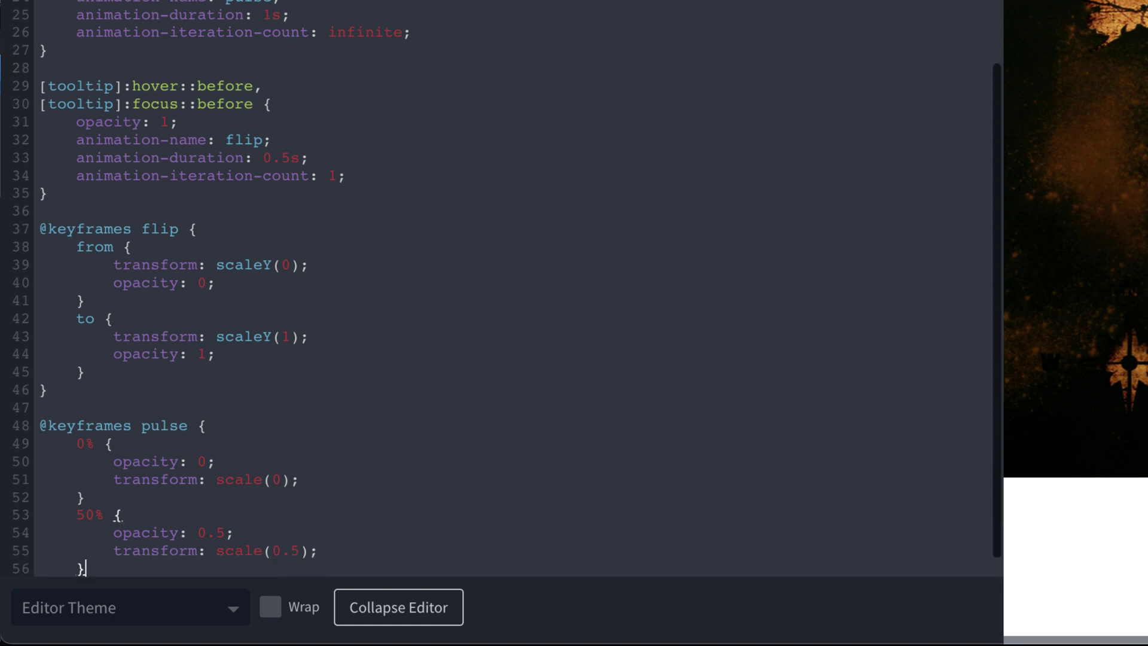
key(Return)
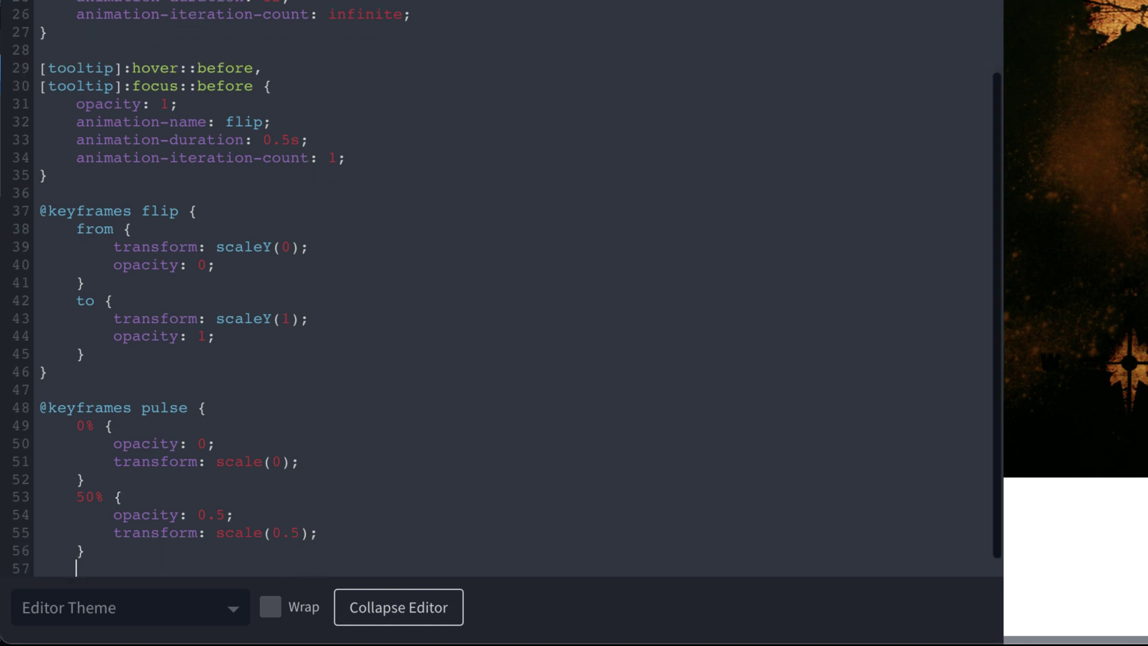
text(100% {)
key(Return)
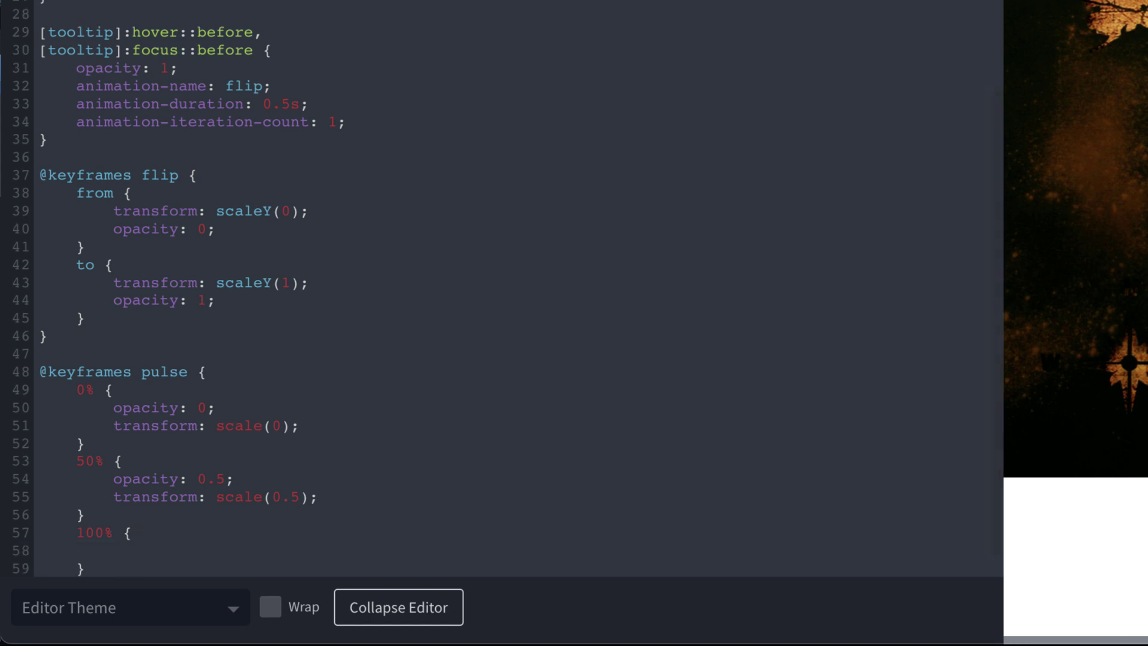
text(opacity: 0;)
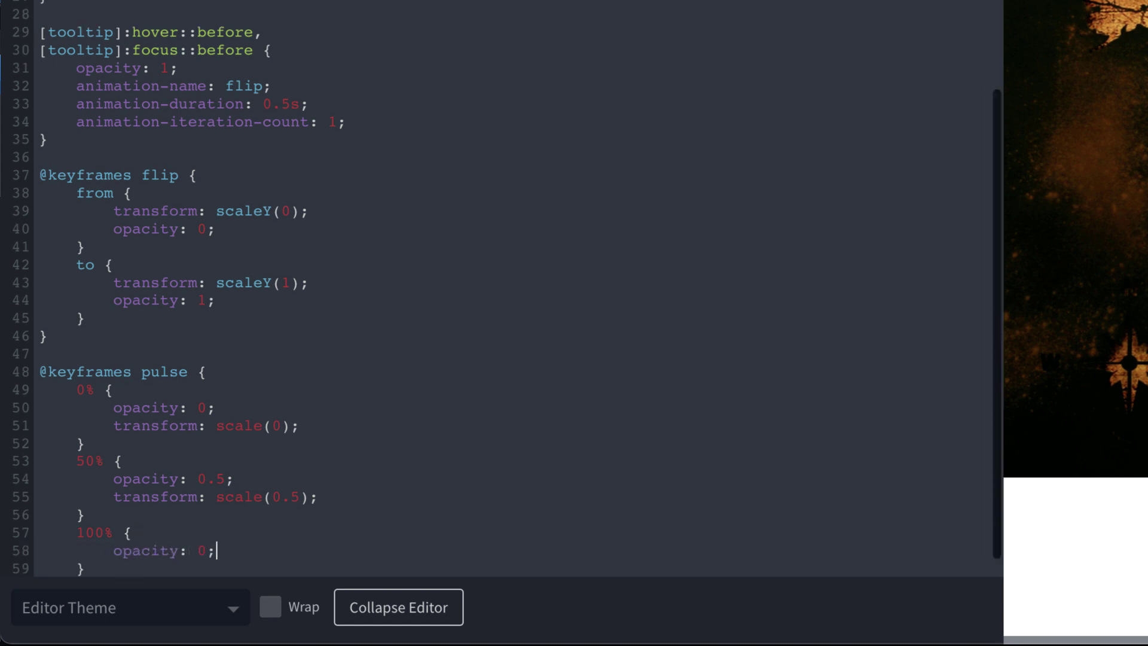
key(Return)
text(transform: sc)
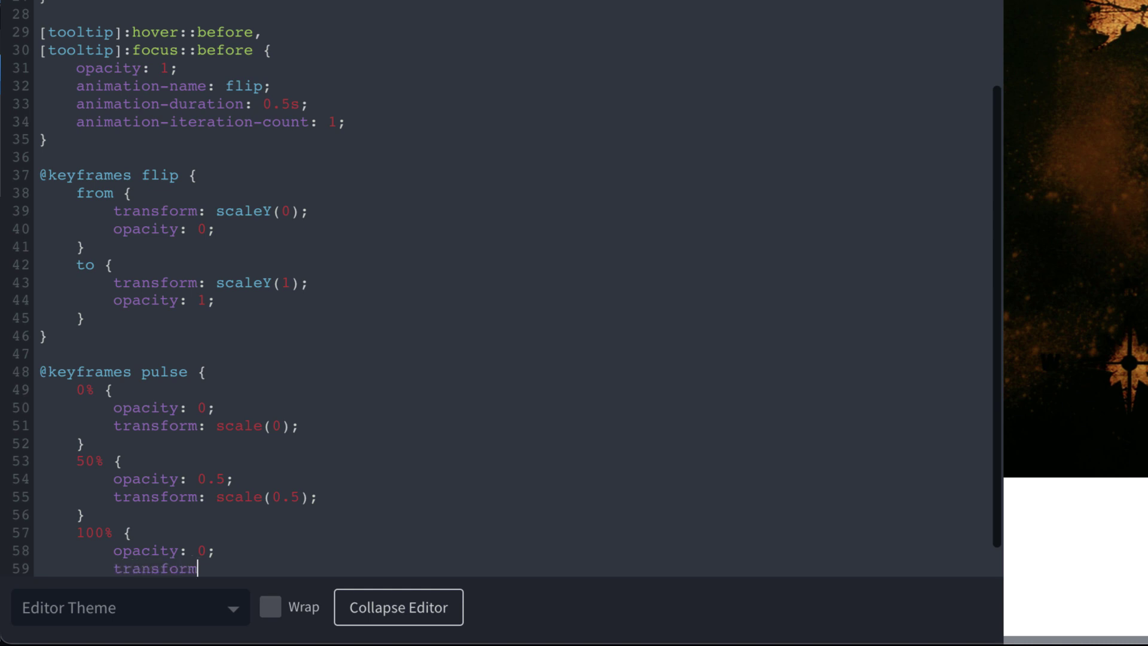
text(ale(1);)
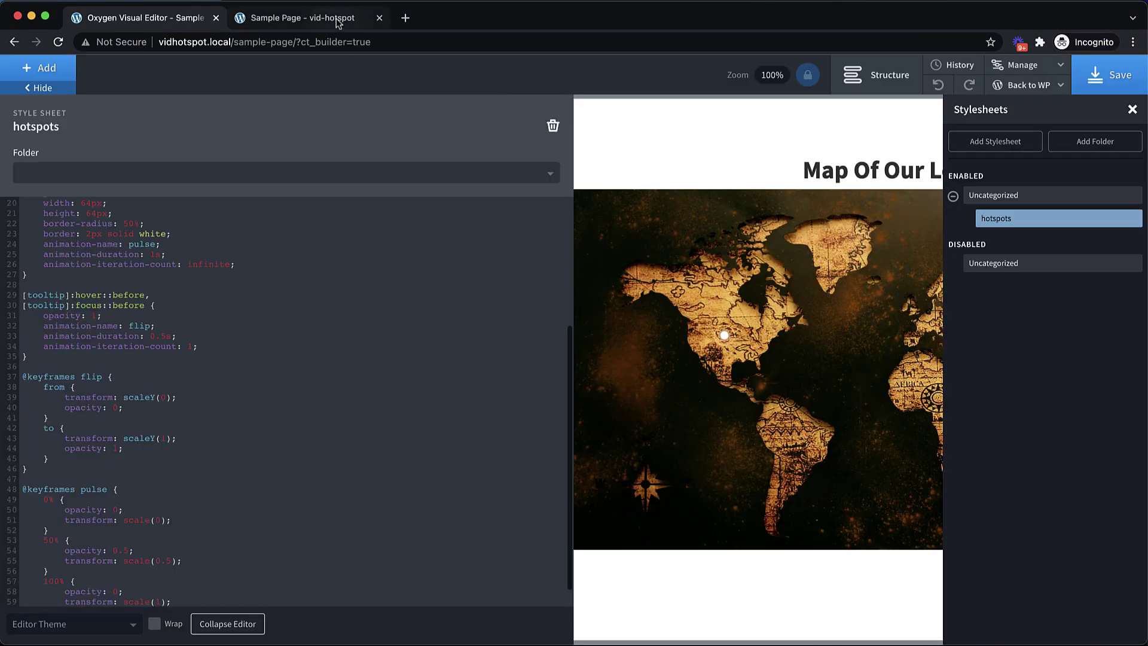
Reload the Sample Page tab and hover a hotspot to see the new ring markers
click(317, 18)
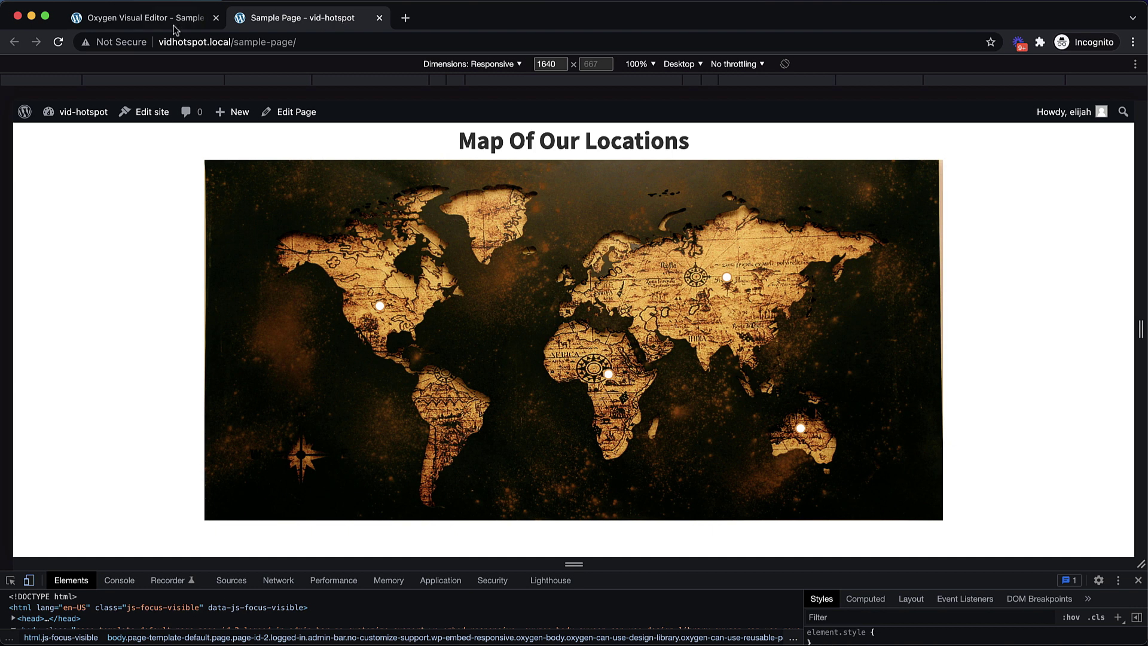
click(58, 41)
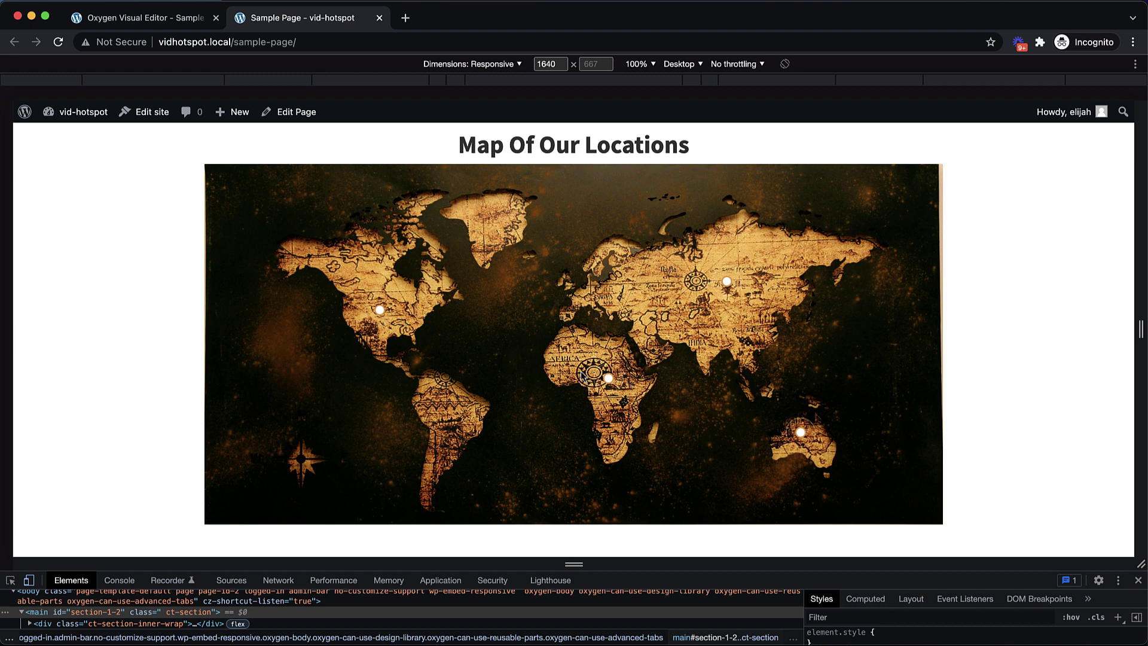
mouse_move(728, 284)
Turn on VoiceOver and Tab through the Location Number One to Four hotspots
key(super+F5)
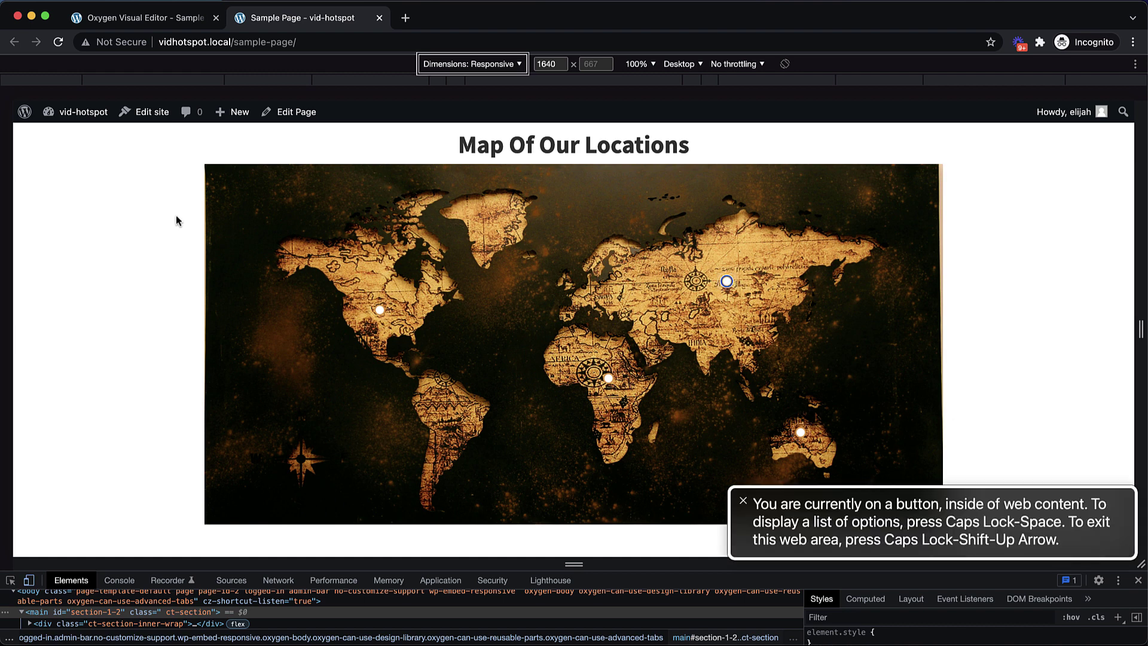
key(Tab)
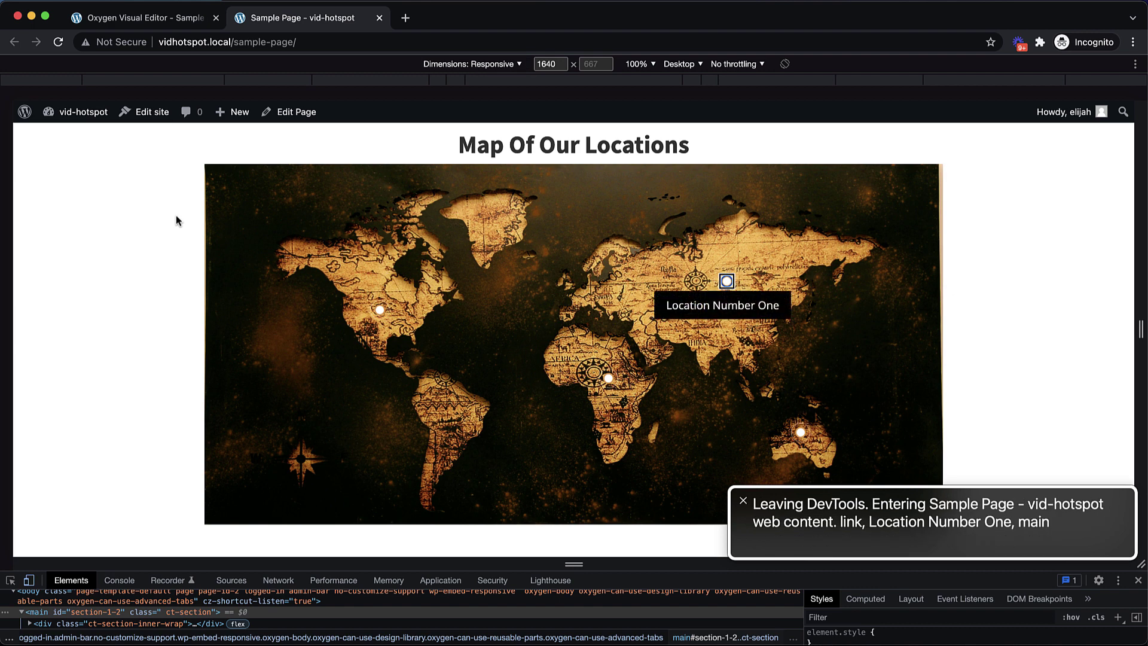
key(Tab)
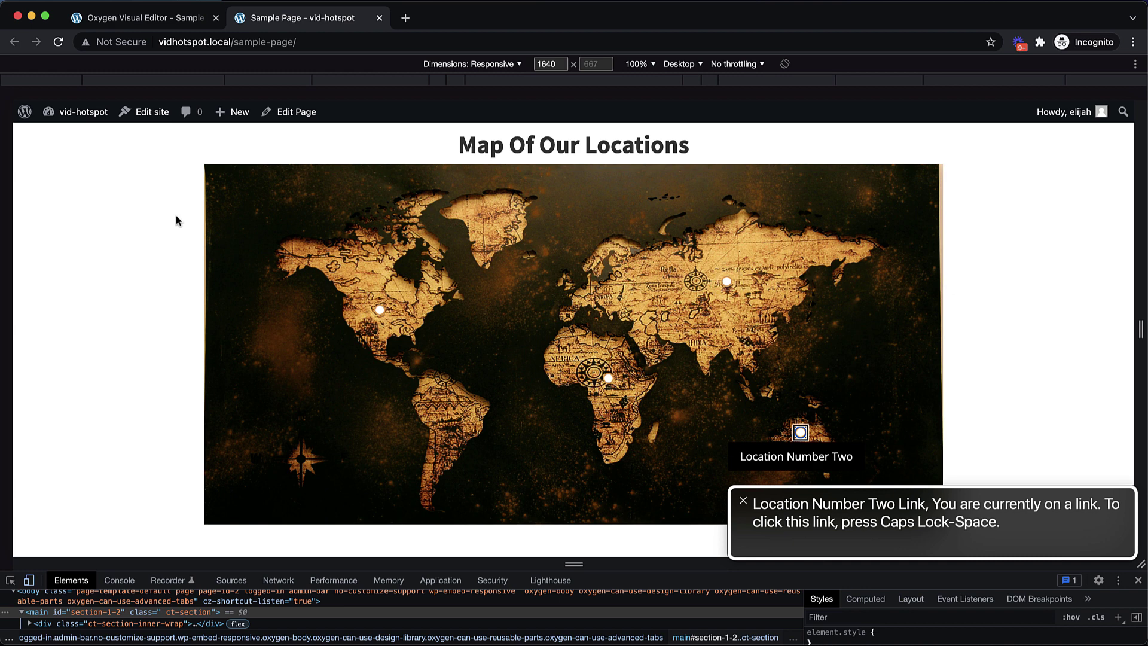
key(Tab)
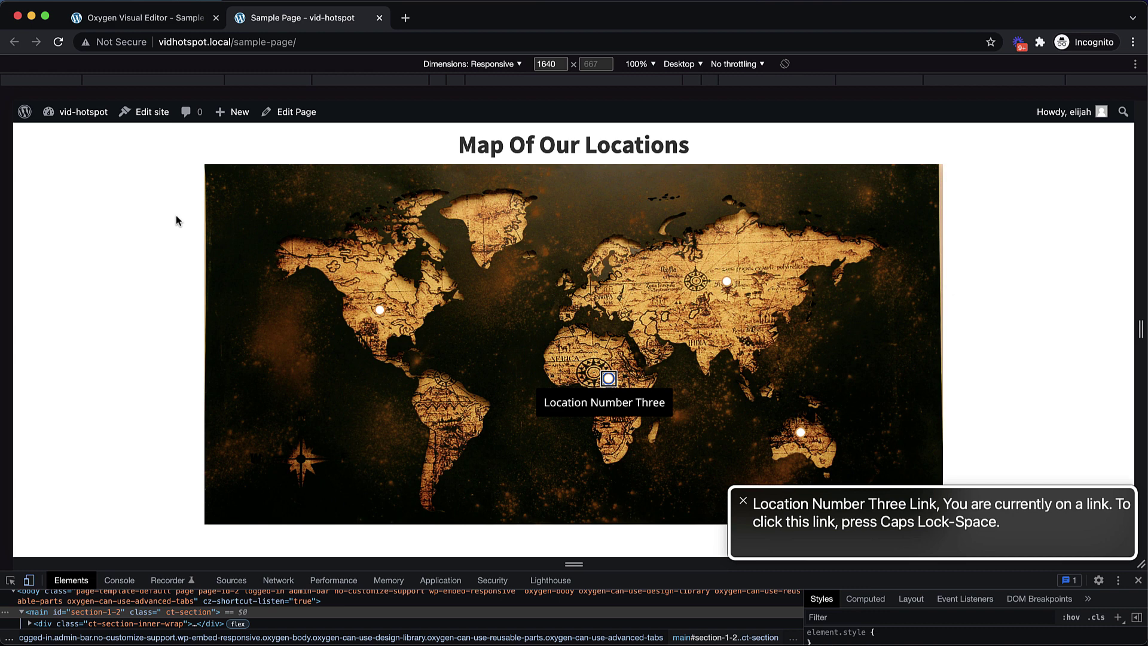
key(Tab)
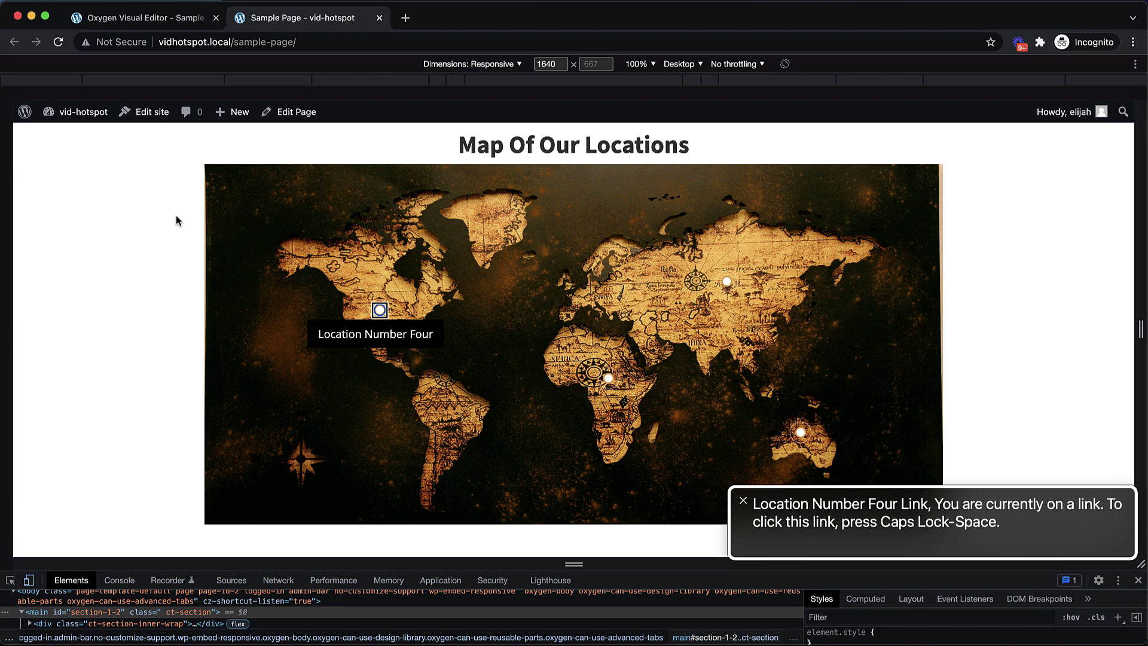
Step VoiceOver back to the map image, onto Location Number One, and back again
key(Caps_Lock+Left)
key(Caps_Lock+Left)
key(Caps_Lock+Left)
key(Caps_Lock+Left)
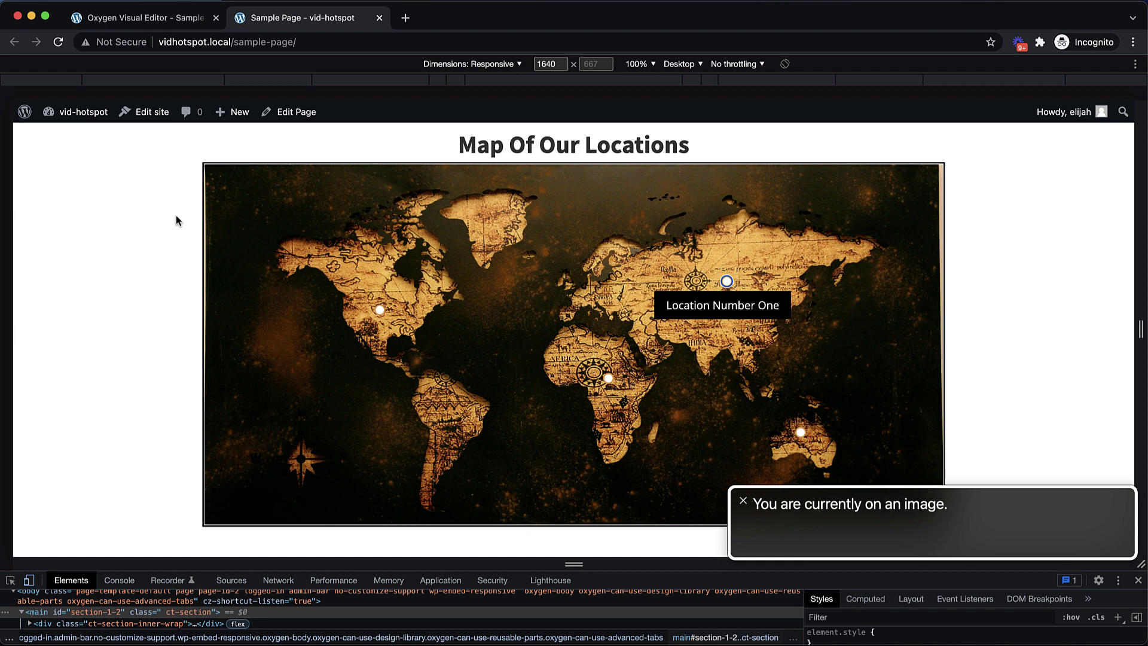
key(Caps_Lock+Right)
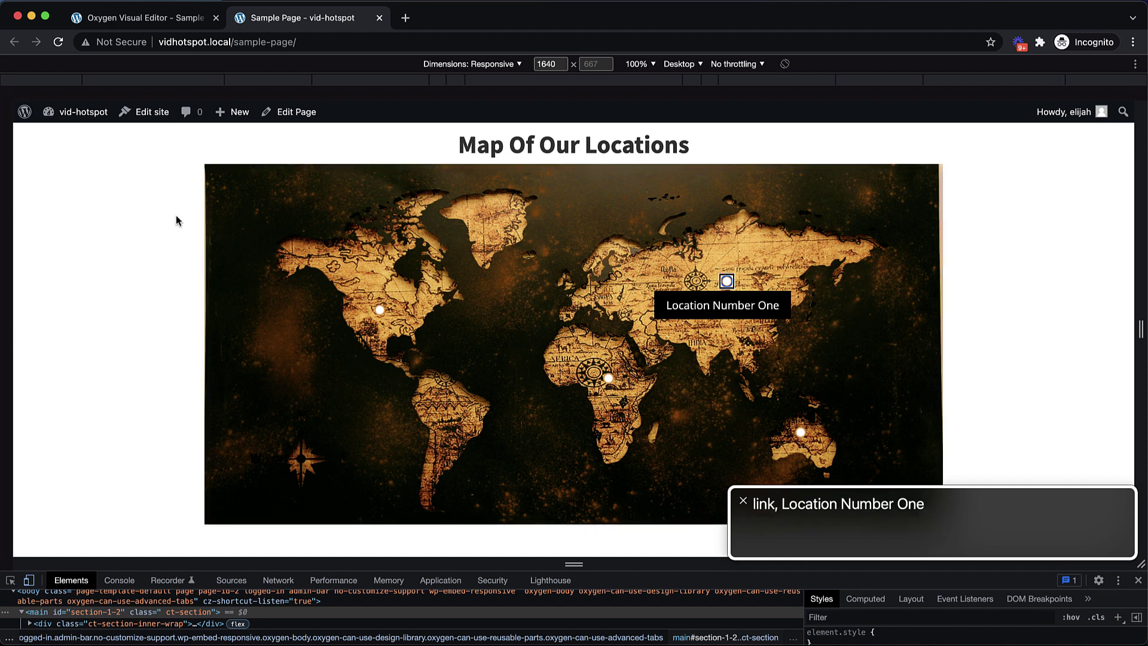
key(Caps_Lock+Left)
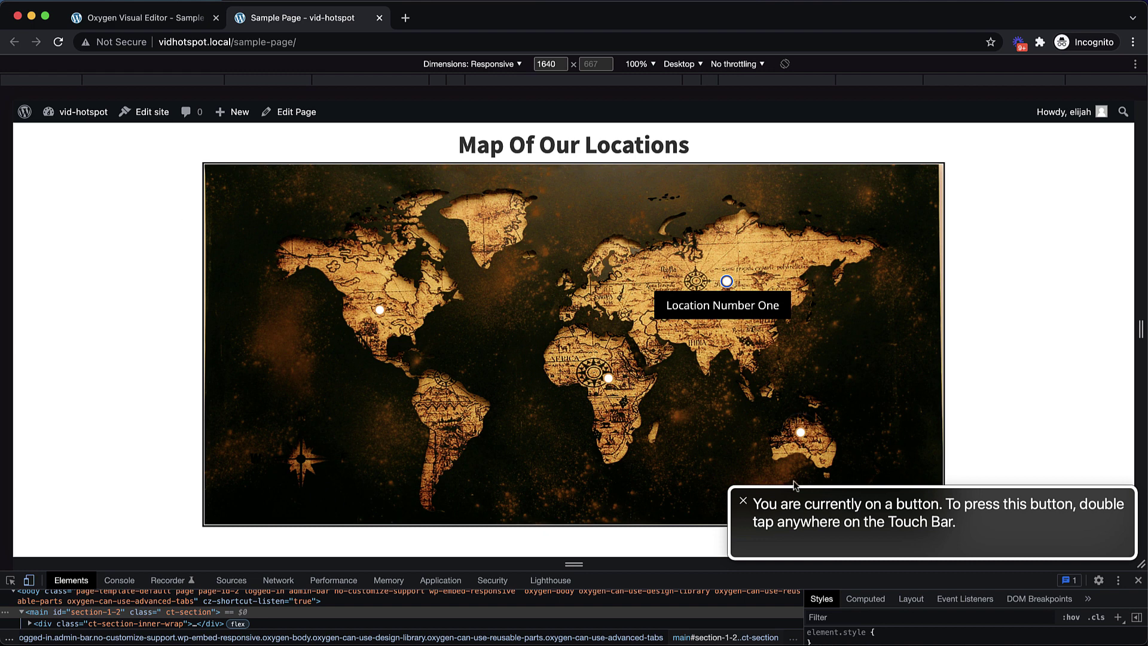
Turn VoiceOver off and move keyboard focus from the map hotspots to the admin bar
click(744, 503)
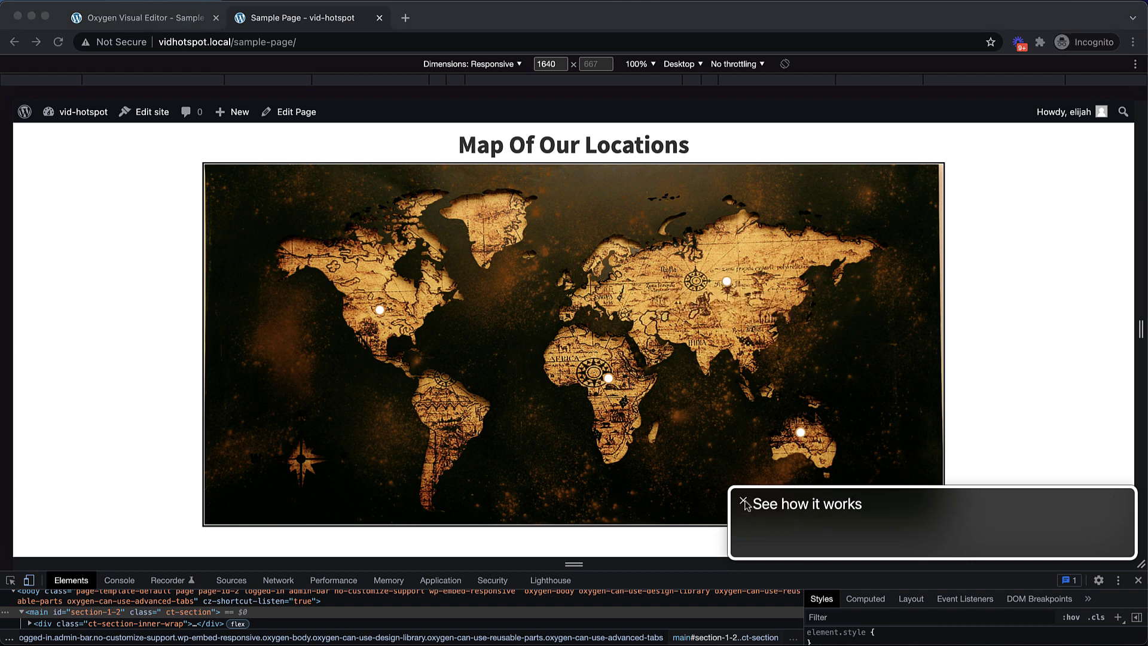
click(744, 502)
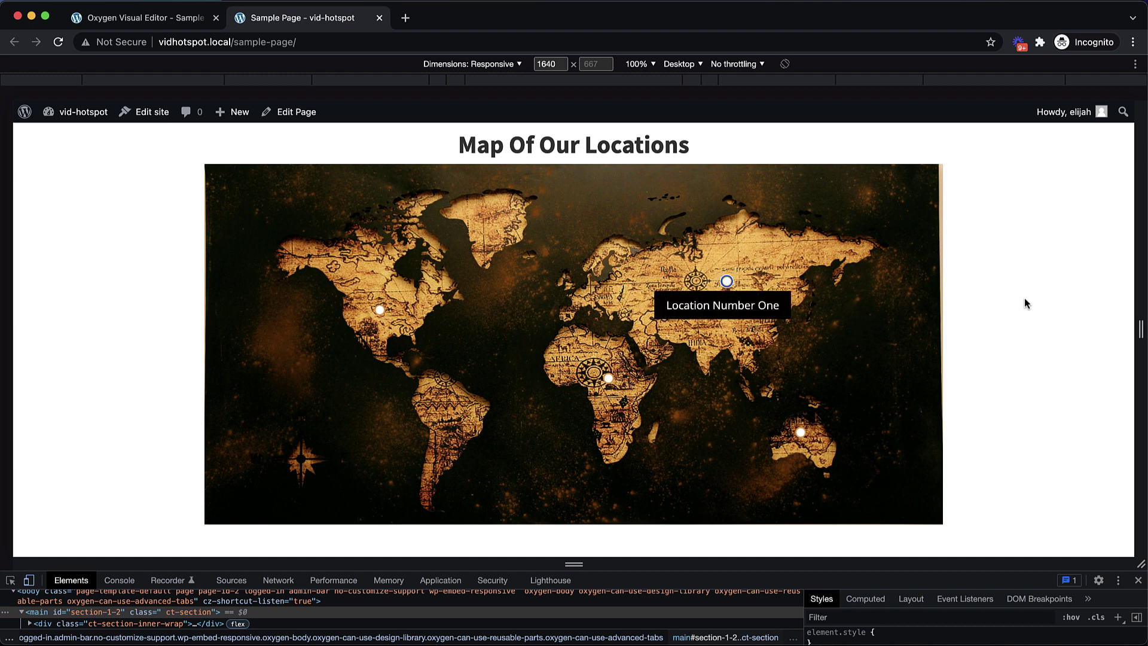
key(Tab)
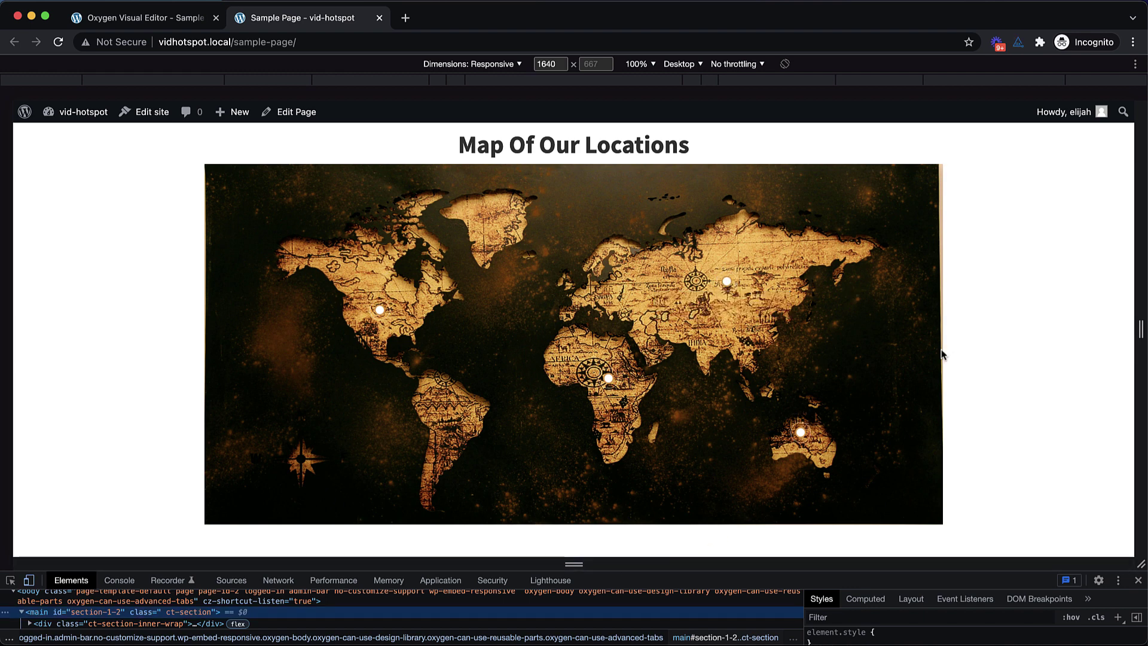
Close the developer tools and check the axe extension popup
click(1139, 582)
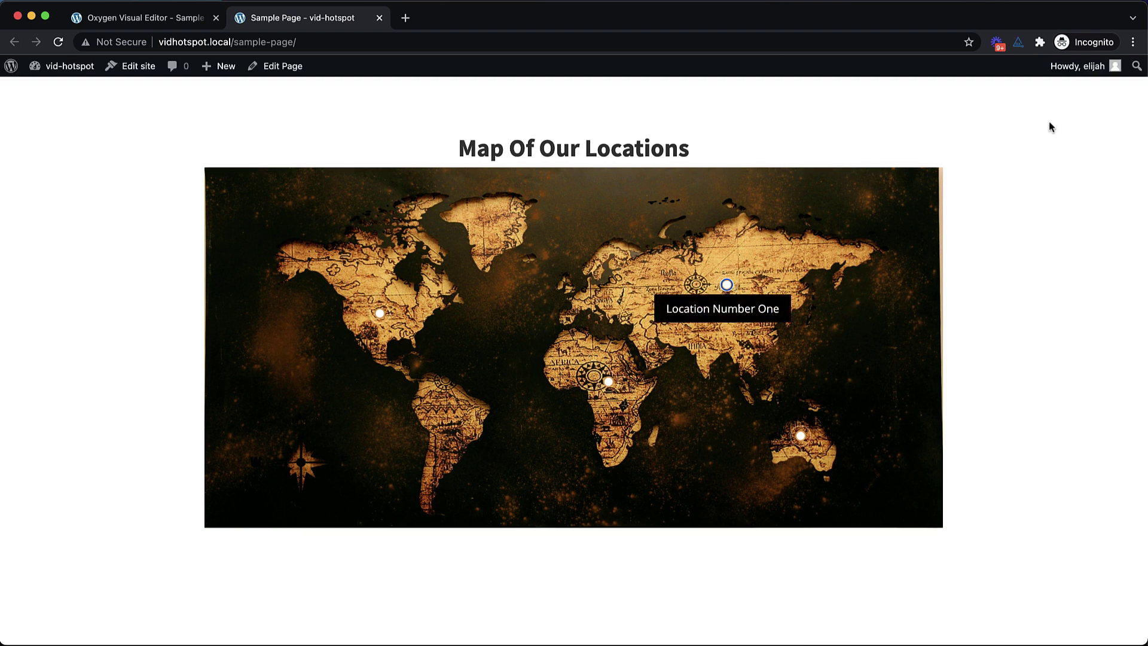
click(1020, 43)
click(1067, 205)
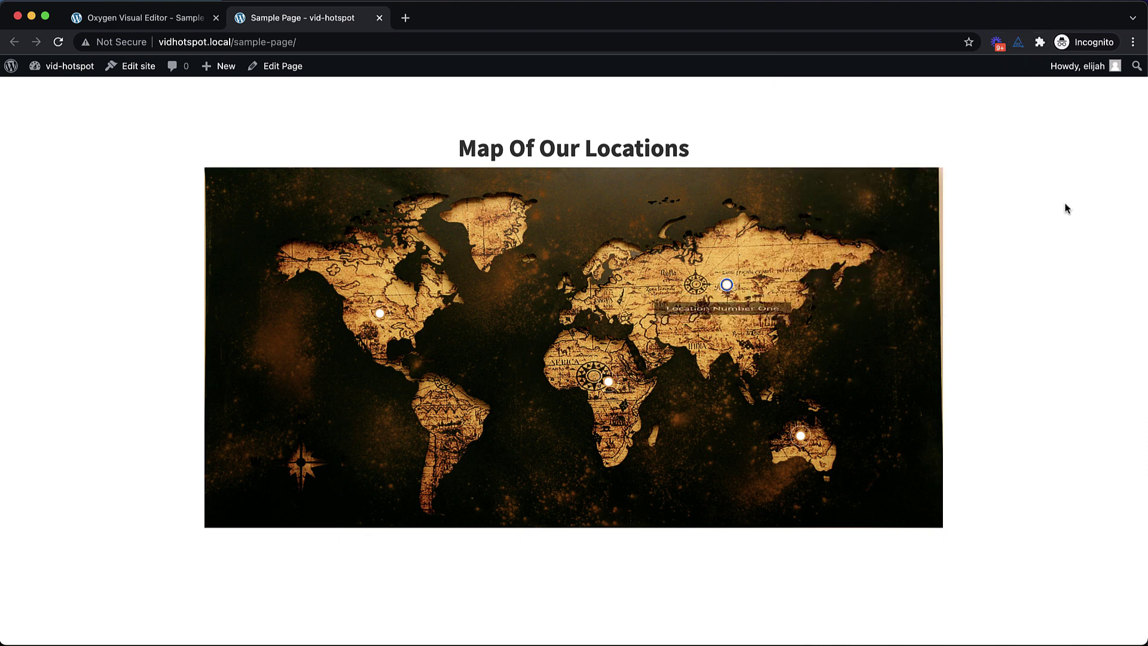
Inspect the vidhotspot.local page in an enlarged DevTools and run axe's Scan ALL of my page
right_click(1033, 187)
click(967, 383)
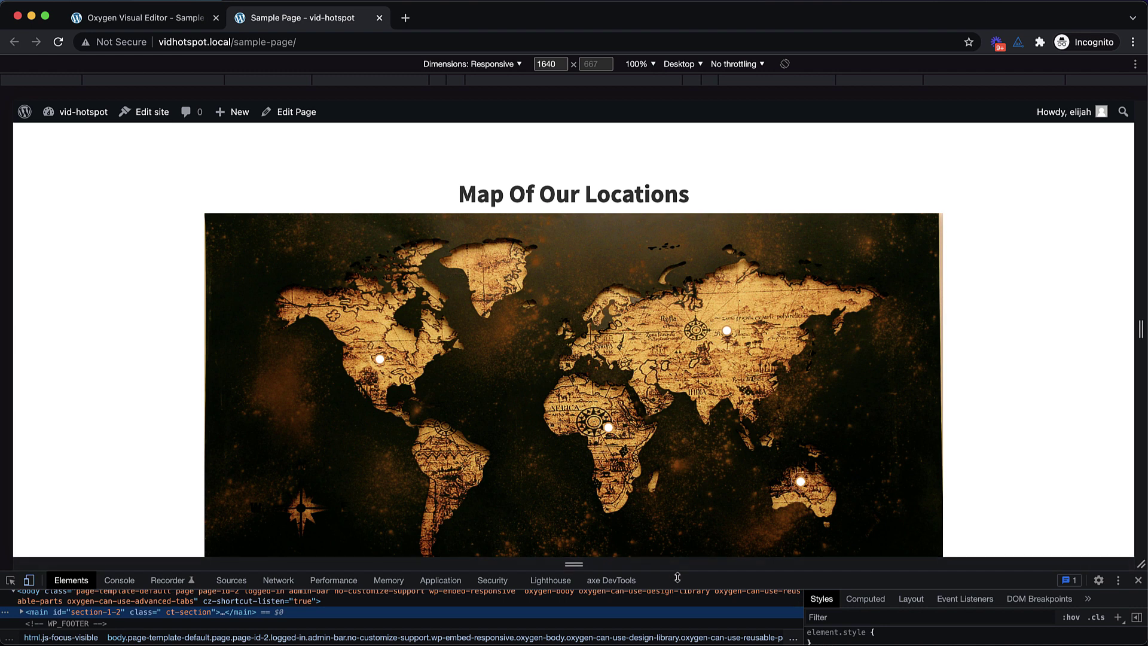
drag(613, 564, 621, 439)
click(622, 456)
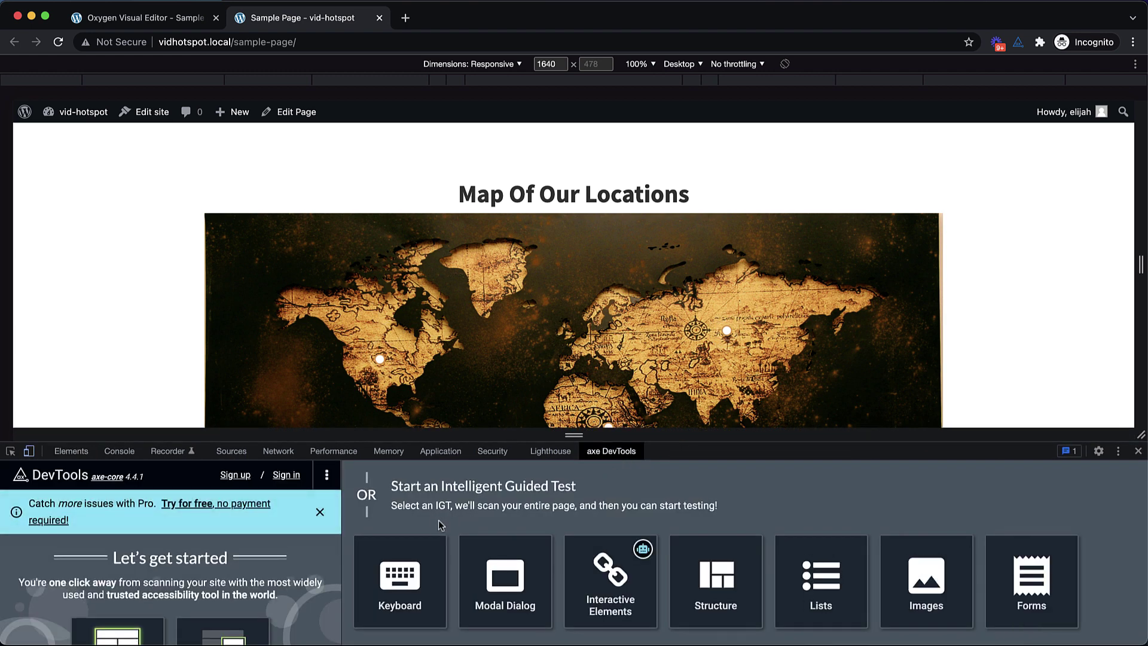
drag(692, 443, 681, 366)
scroll(727, 161, down, 2)
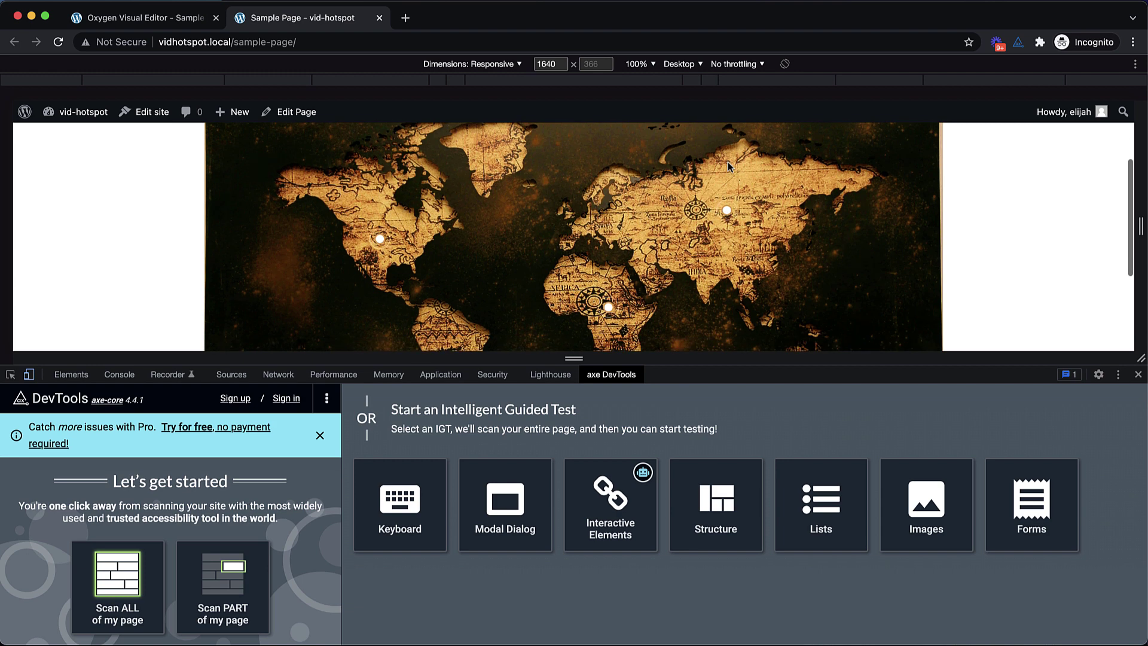
click(139, 582)
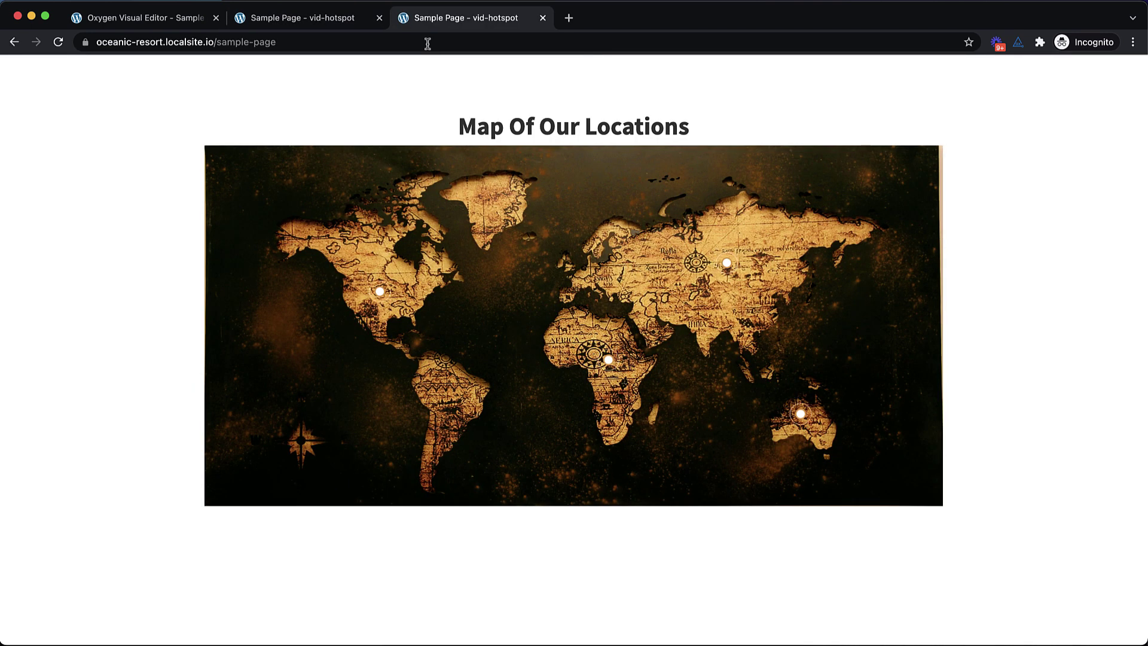
Run an axe DevTools full-page scan on oceanic-resort.localsite.io, which reports 0 total issues
right_click(992, 125)
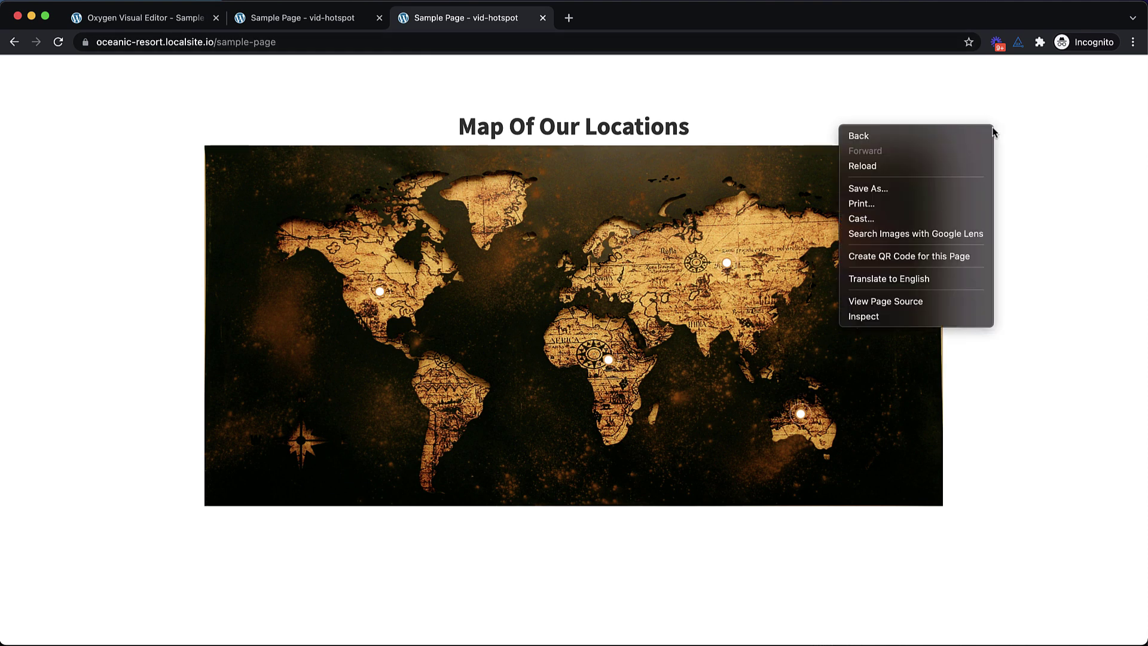
click(866, 321)
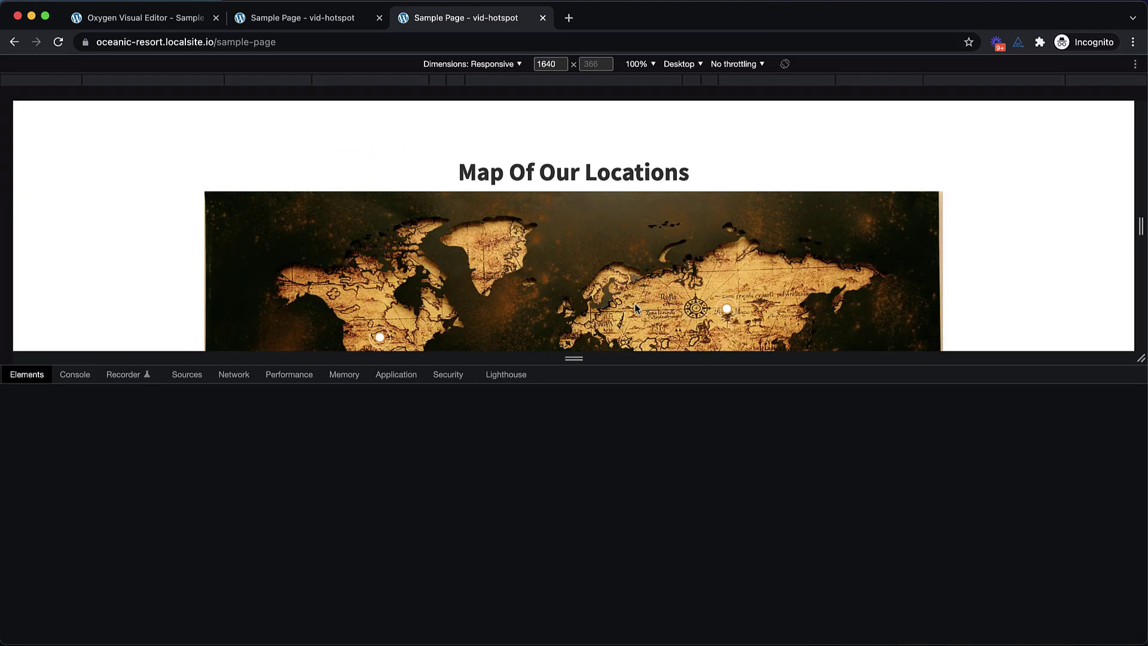
scroll(438, 256, down, 1)
scroll(437, 256, down, 2)
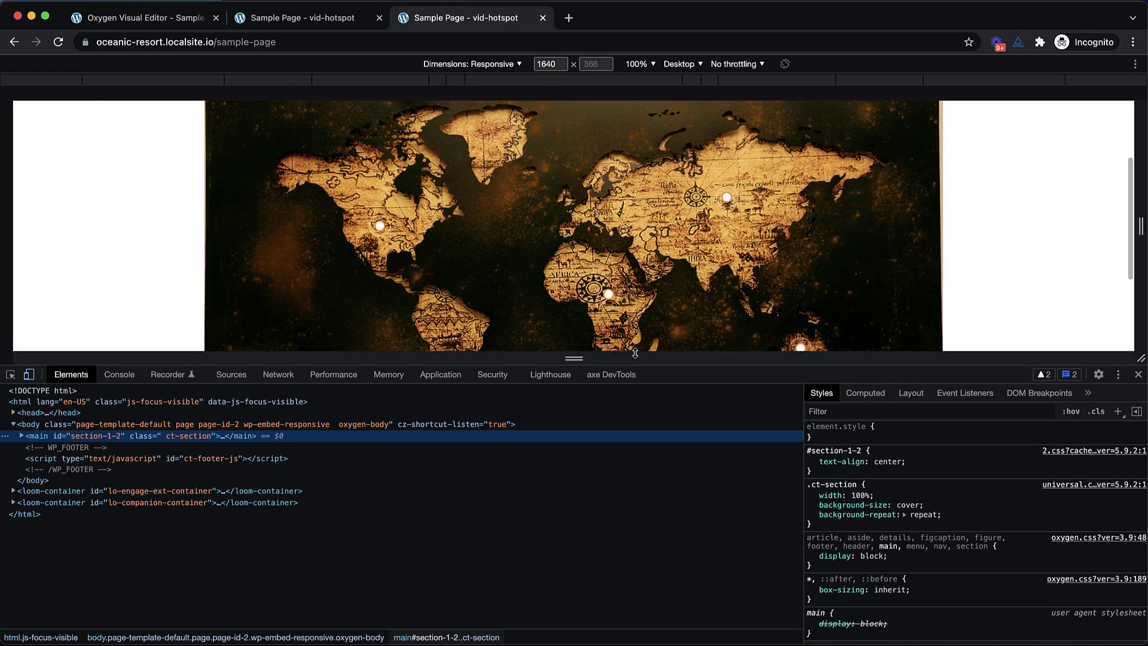
click(611, 375)
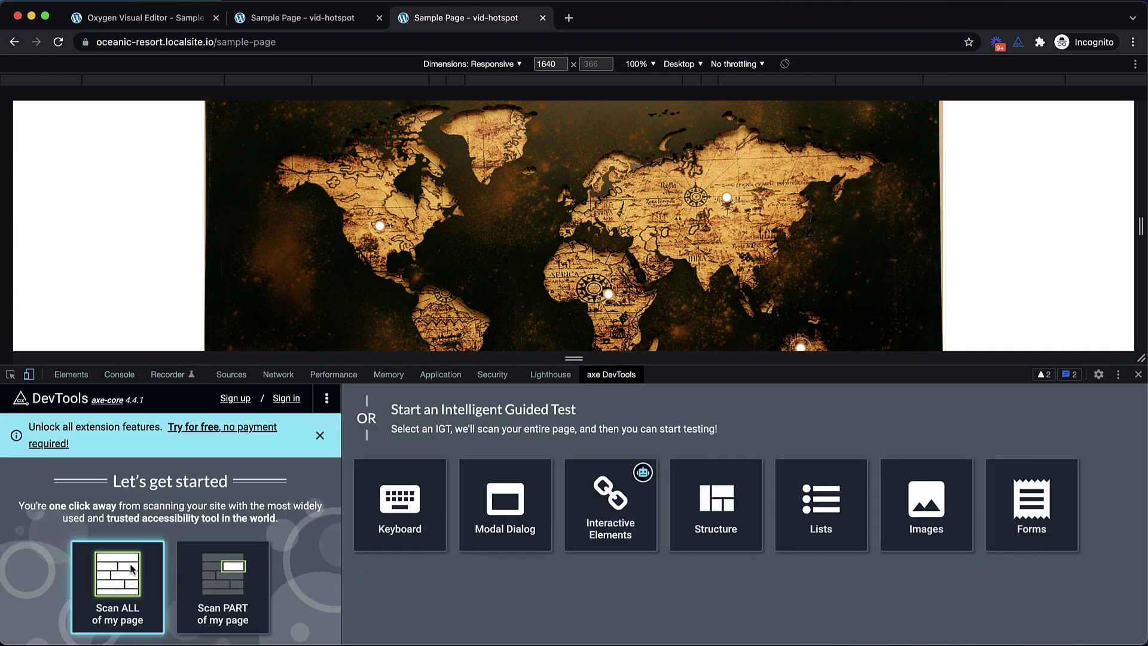
click(123, 583)
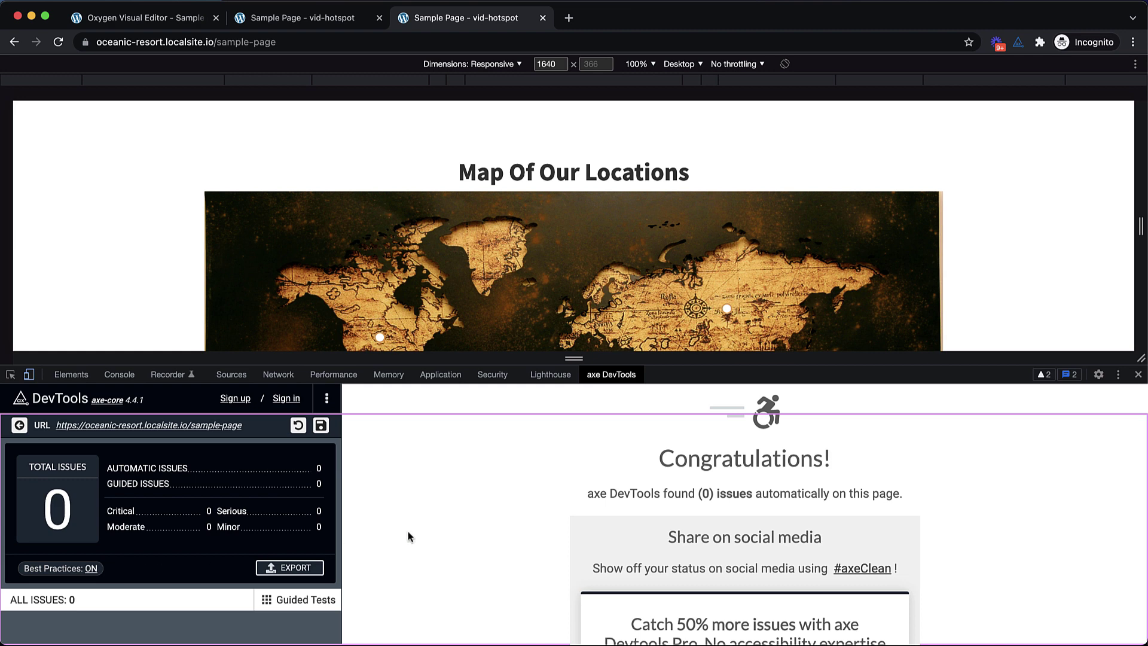
Close DevTools and show the Asia, Australia and Africa hotspot tooltips on the full-width map
click(1138, 375)
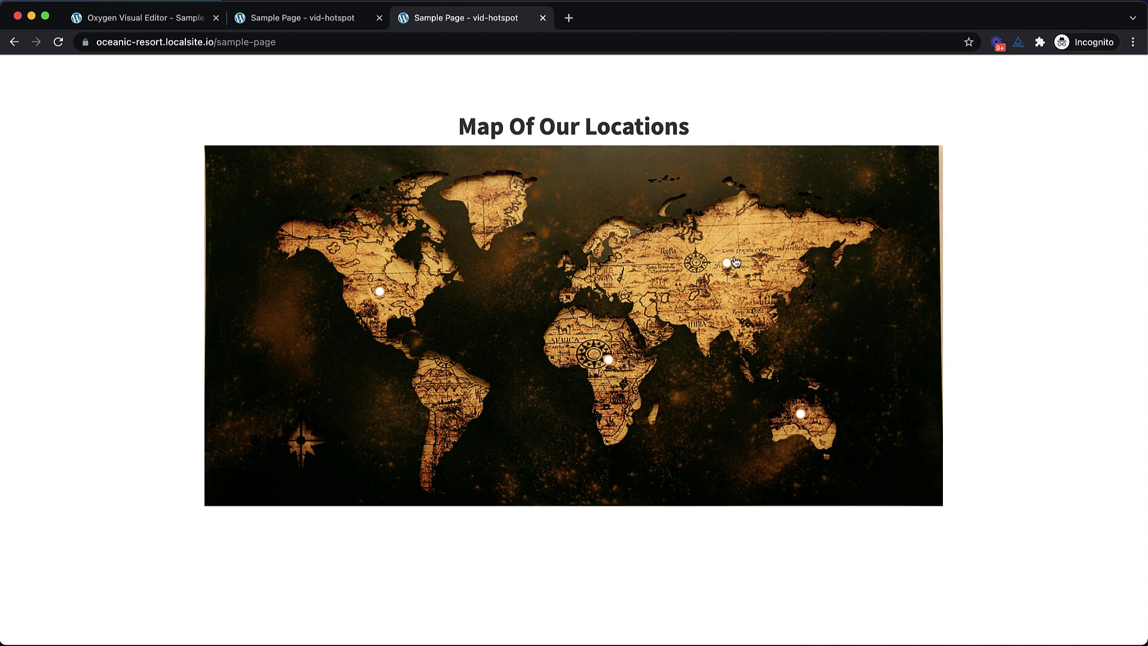
mouse_move(733, 264)
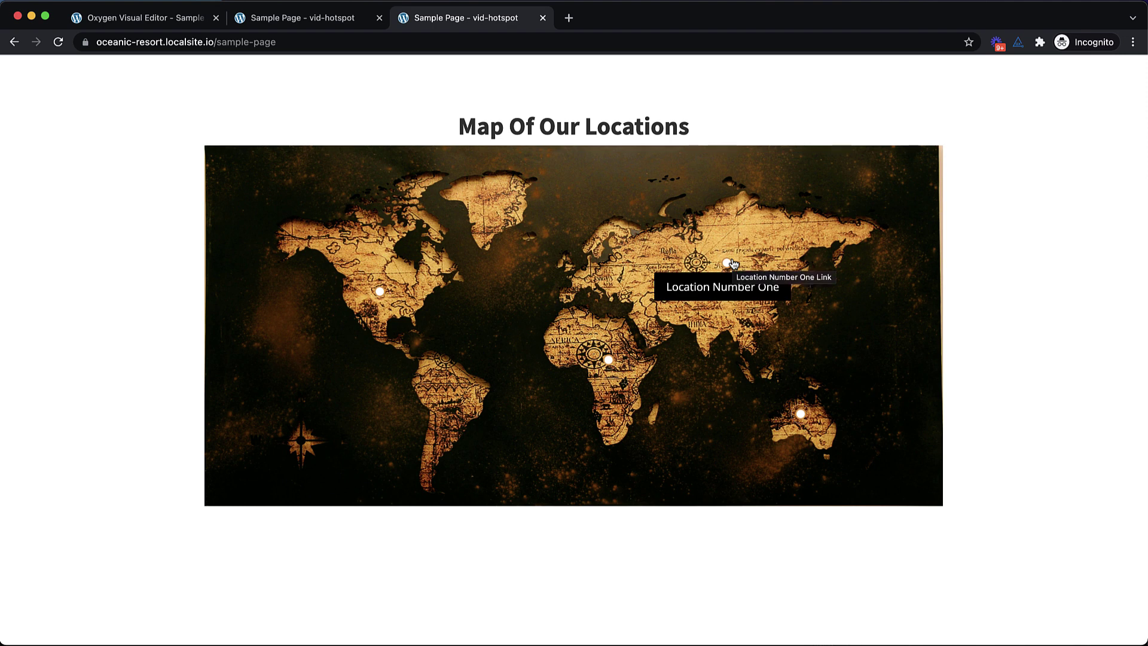
mouse_move(800, 414)
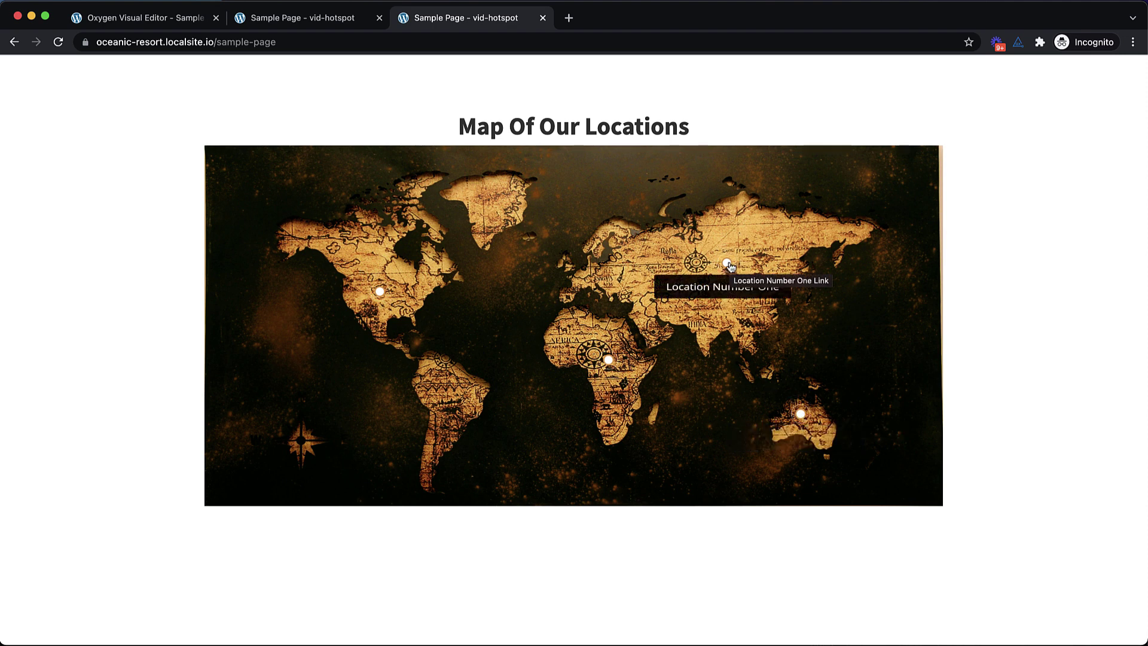
mouse_move(610, 362)
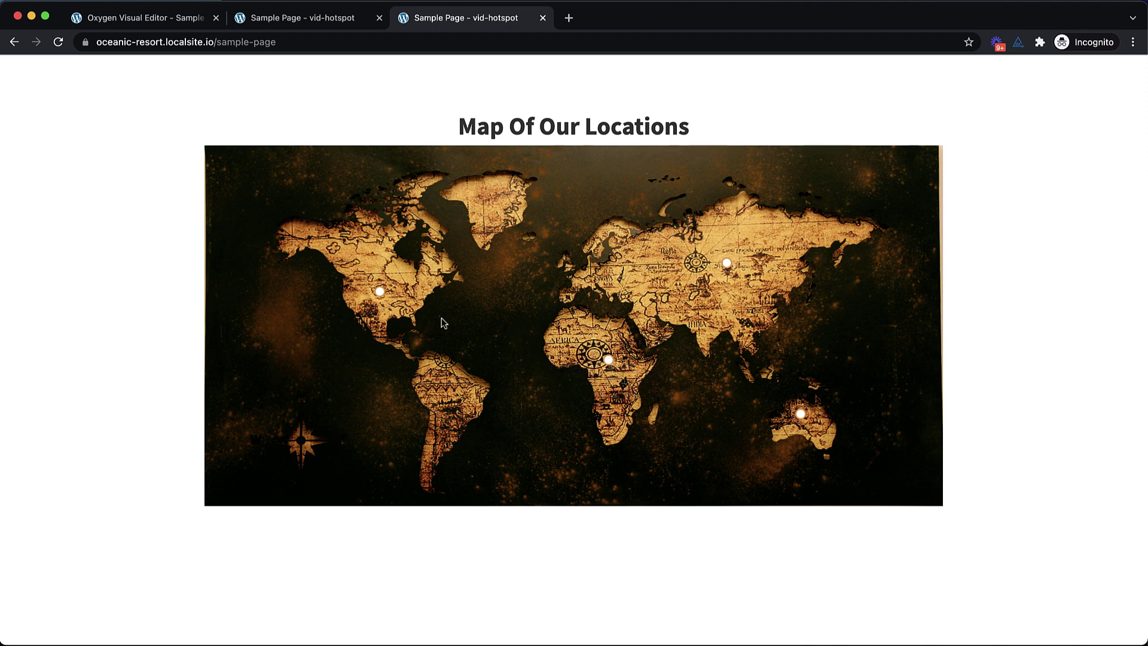